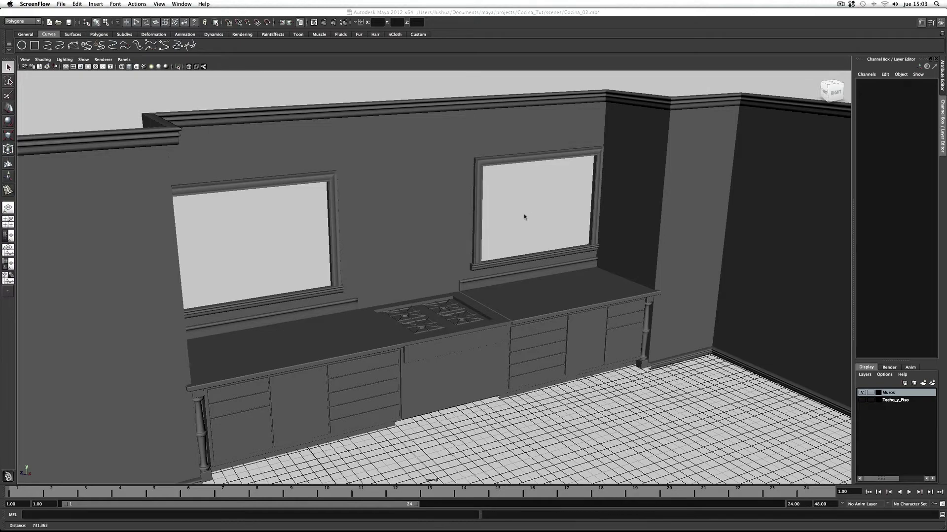
- Frame the stove wall and its two windows, then hide all interface panels for a full-window viewport
mouse_move(524, 211)
left_mouse_down("alt")
mouse_move(501, 220)
mouse_move(541, 220)
mouse_move(490, 211)
mouse_move(536, 214)
mouse_move(501, 194)
mouse_move(473, 201)
mouse_move(528, 201)
mouse_move(366, 223)
left_mouse_up("alt")
right_click_drag(366, 227, 451, 226, "alt")
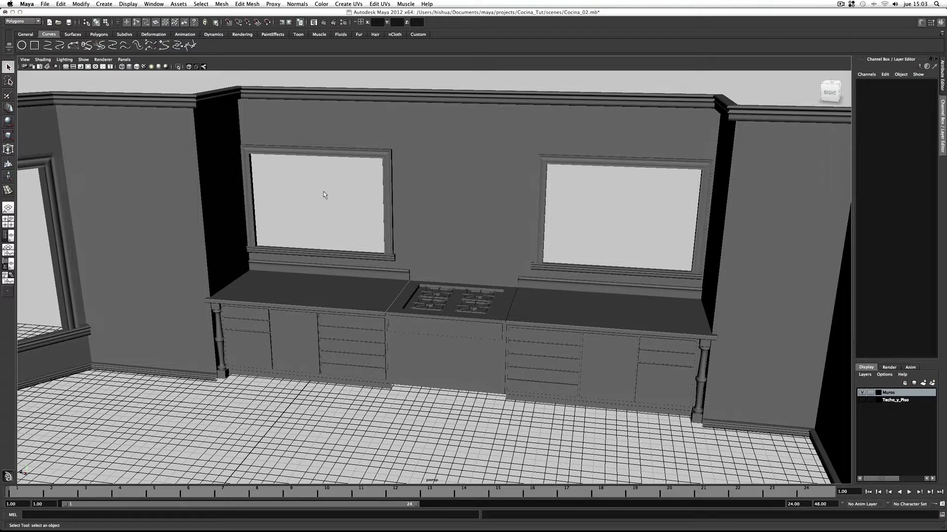
key("ctrl+space")
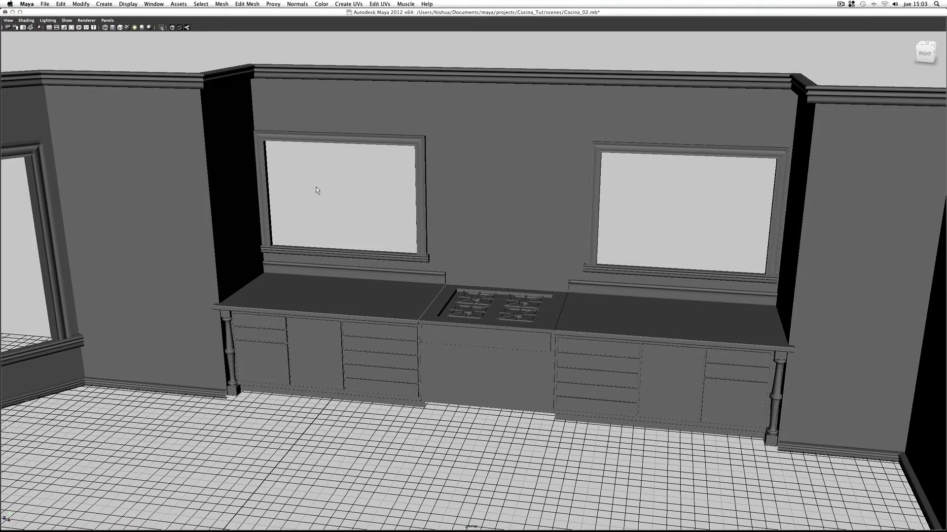
left_click_drag(307, 190, 367, 187, "alt")
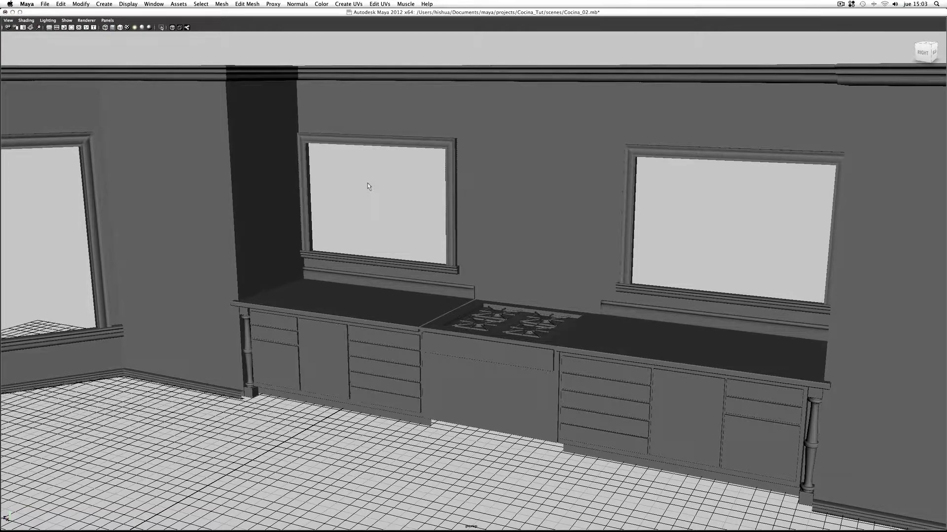
key("ctrl+space")
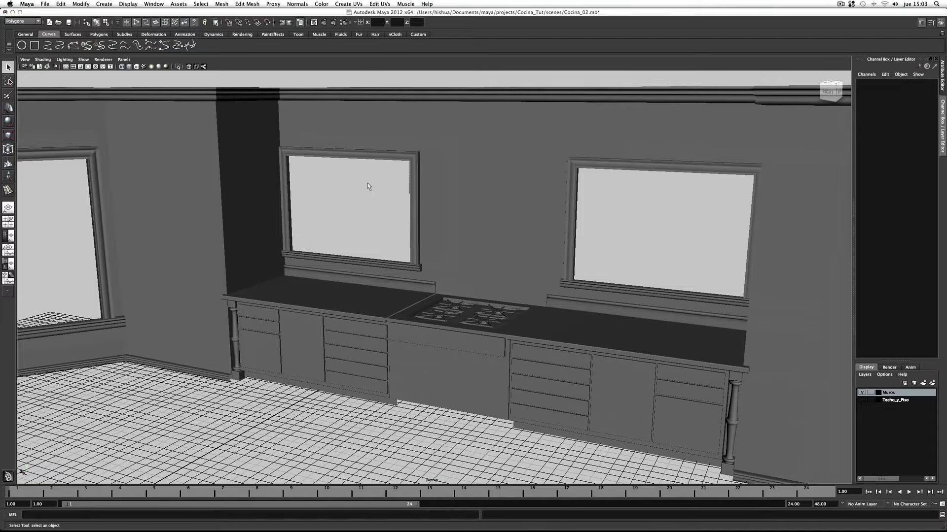
key("ctrl+space")
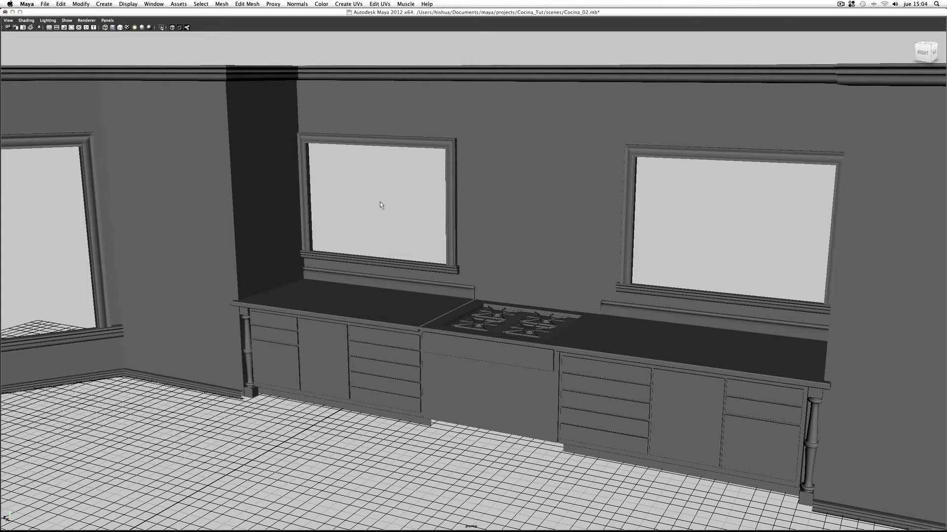
left_click(126, 7)
mouse_move(138, 30)
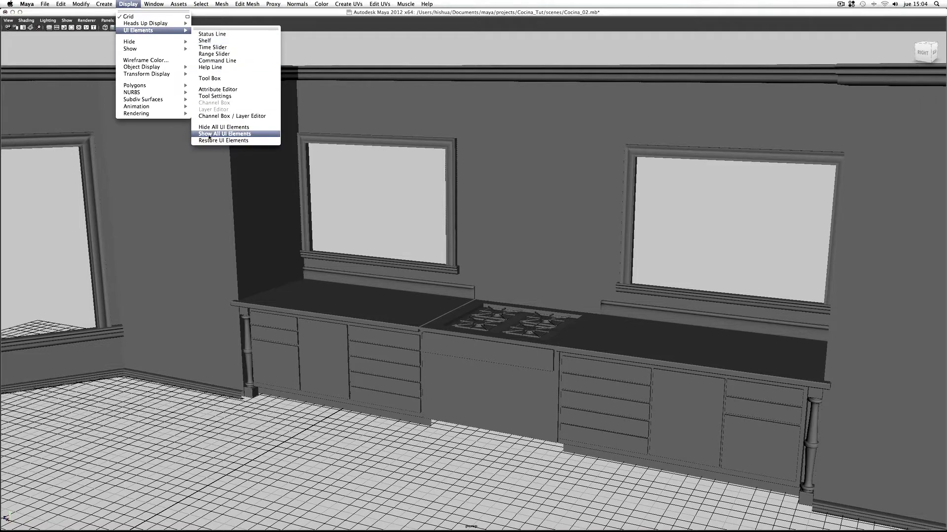
left_click(221, 134)
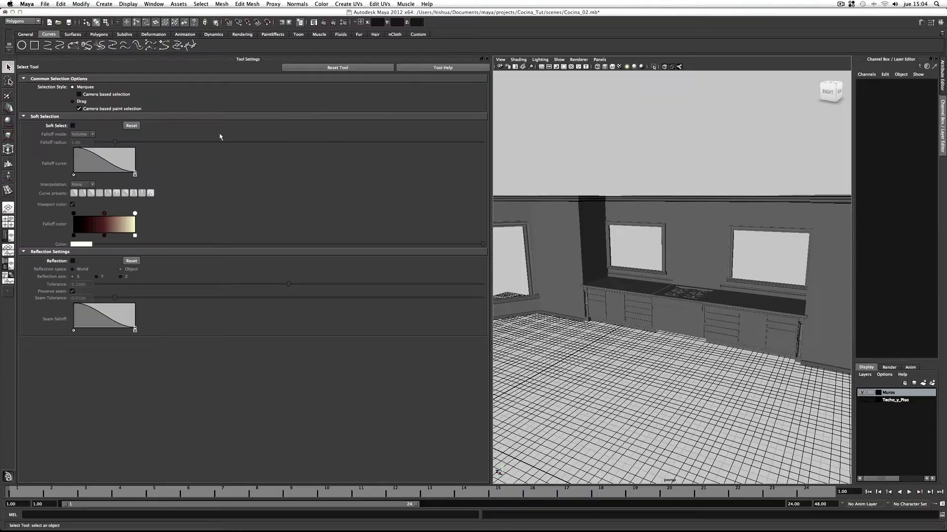
left_click(487, 60)
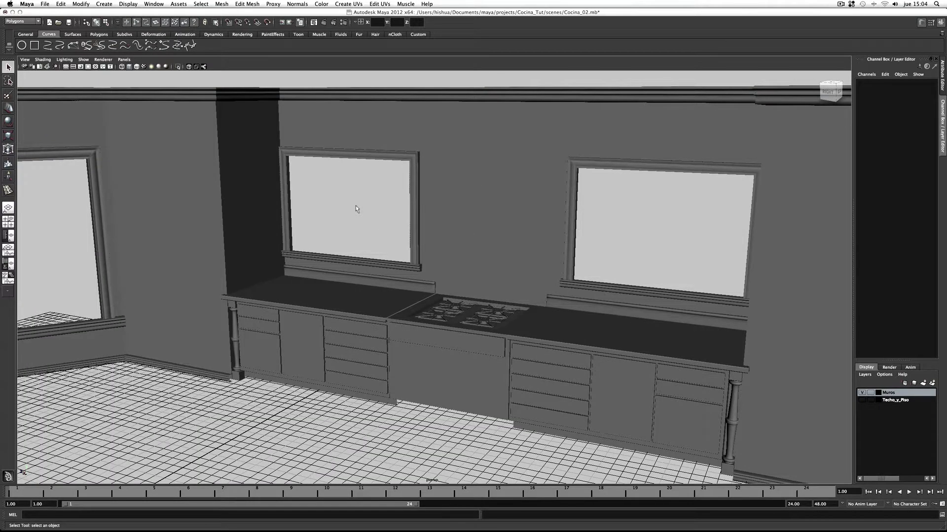
key("ctrl+space")
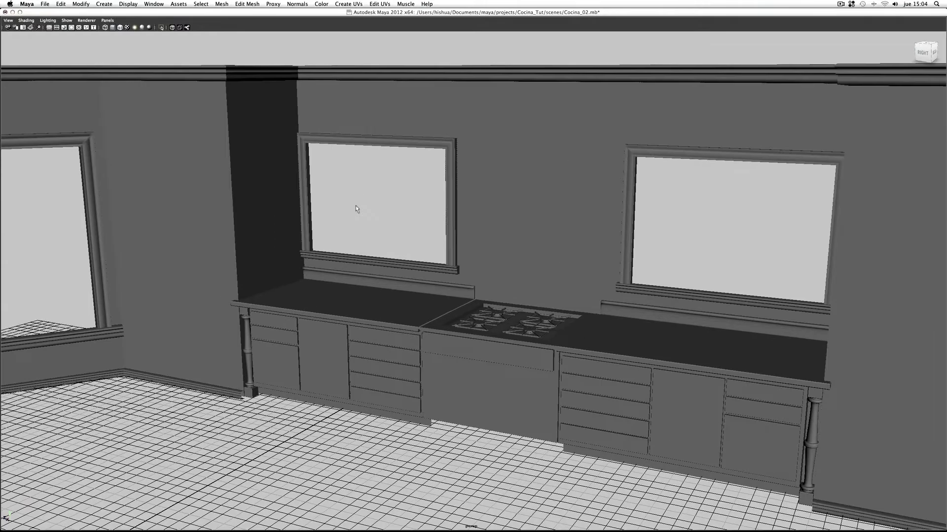
scroll(356, 205, "up", 3)
scroll(356, 205, "up", 3)
scroll(356, 202, "up", 2)
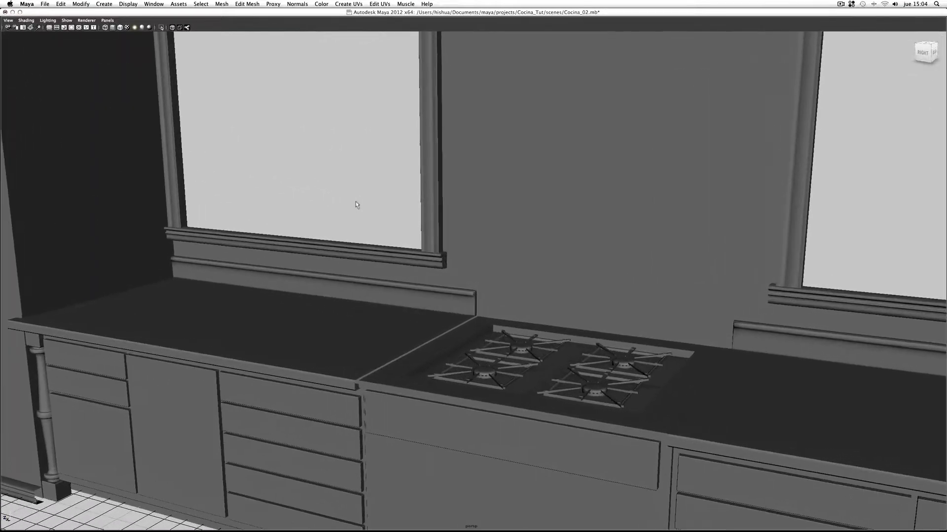
scroll(355, 201, "up", 2)
scroll(355, 204, "down", 2)
scroll(355, 204, "down", 3)
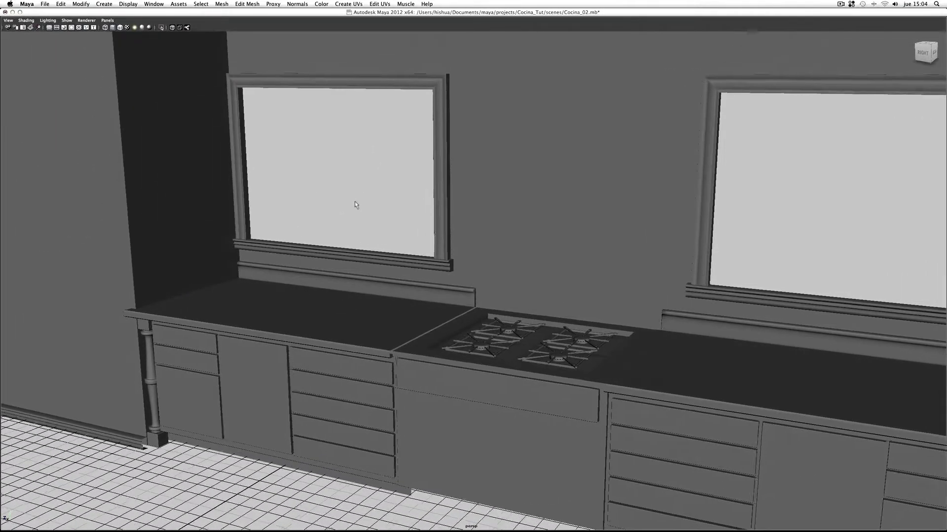
scroll(355, 205, "down", 2)
scroll(355, 204, "down", 2)
scroll(355, 205, "down", 1)
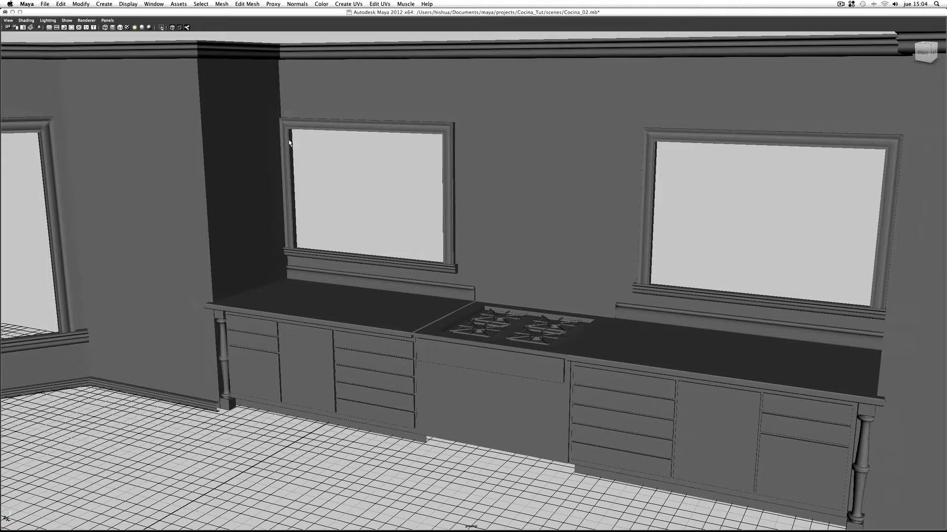
left_click(337, 158)
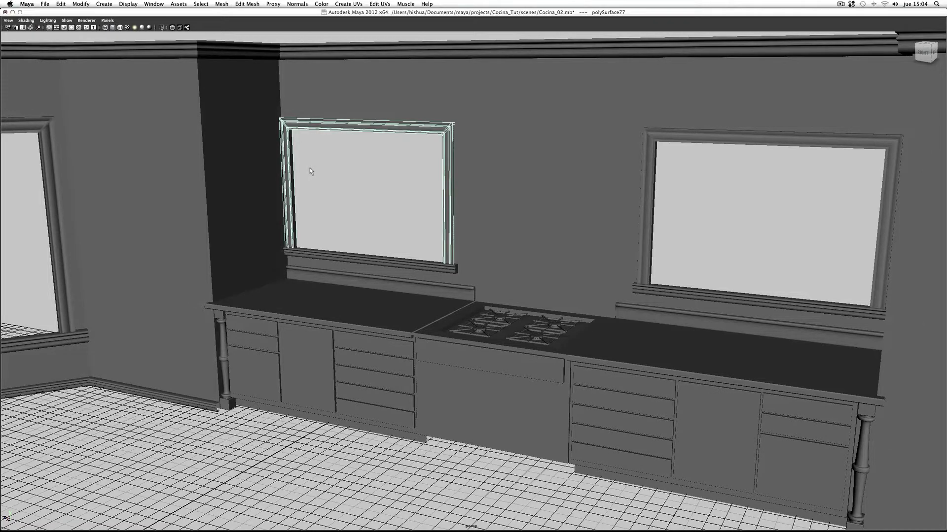
- Insert an edge loop at the left window frame's top-left corner
key("f")
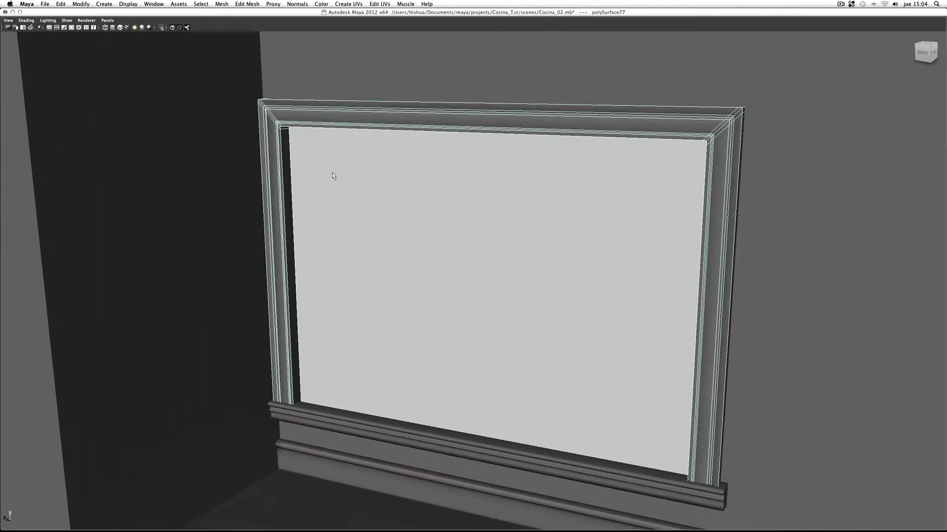
left_click_drag(333, 176, 321, 160, "alt")
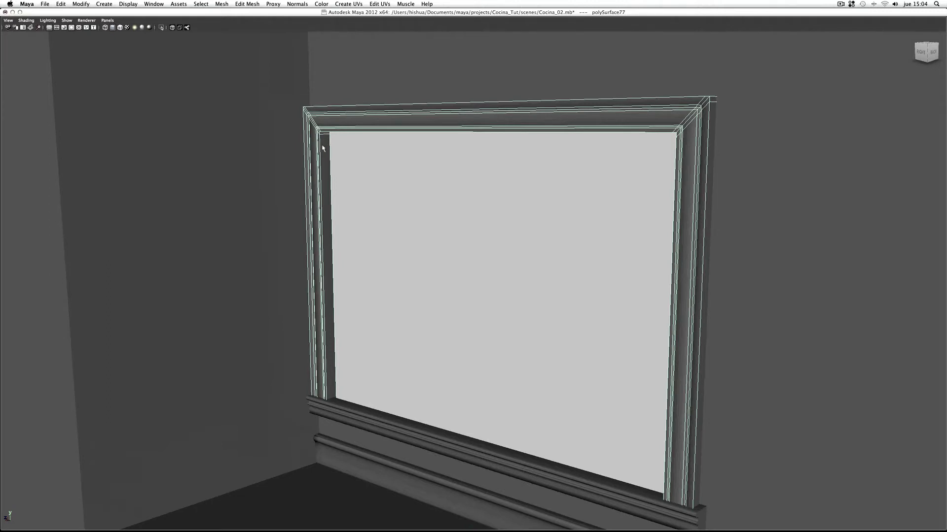
right_click(323, 147, "shift")
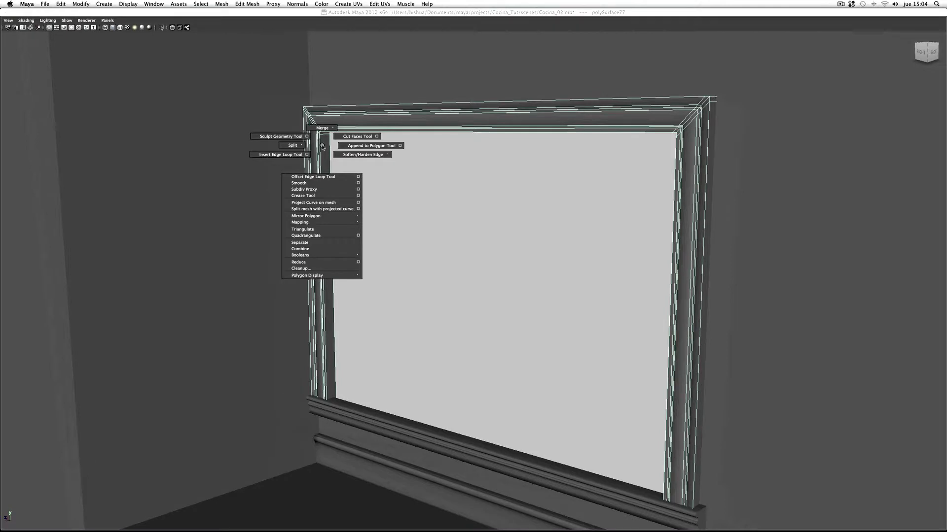
mouse_move(323, 147)
right_mouse_down("shift")
mouse_move(321, 138)
mouse_move(289, 146)
right_mouse_up("shift")
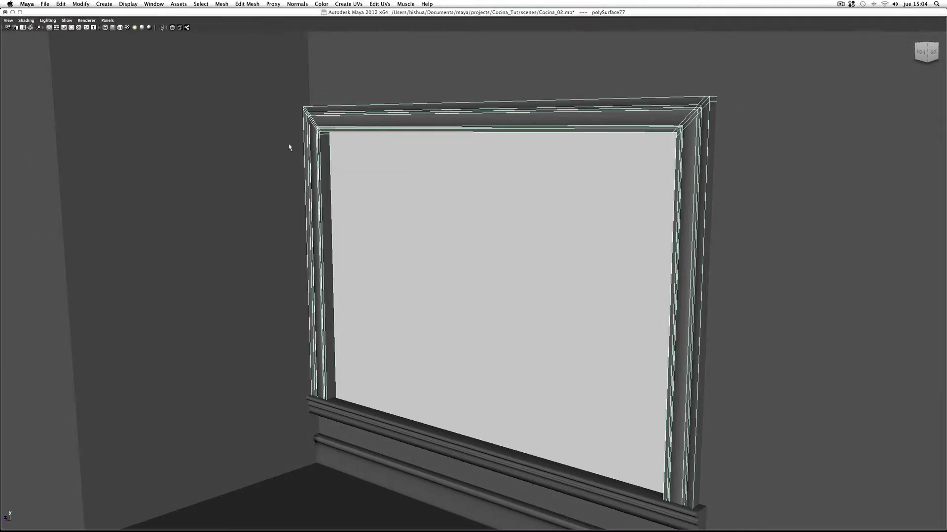
right_click(324, 154, "shift")
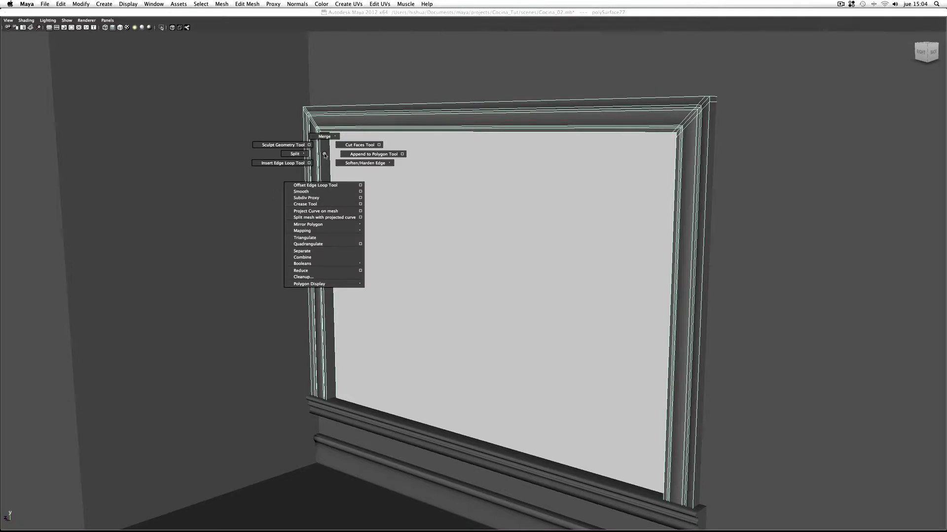
mouse_move(324, 154)
right_mouse_down("shift")
mouse_move(184, 151)
mouse_move(177, 217)
mouse_move(275, 166)
right_mouse_up("shift")
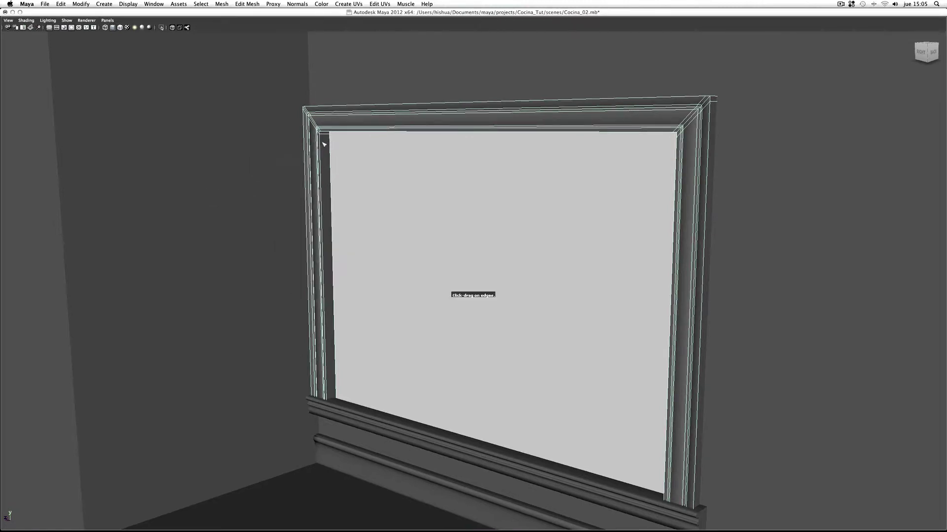
left_click_drag(324, 144, 323, 144)
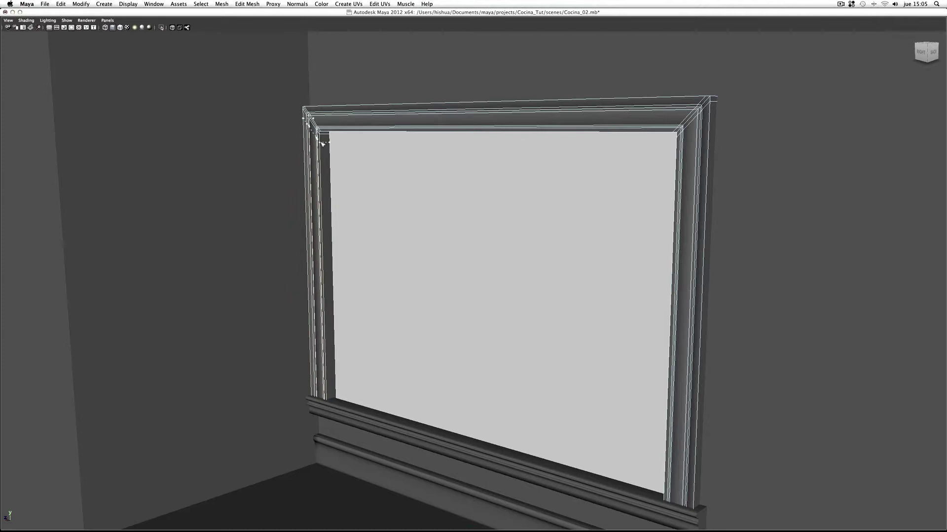
left_click_drag(323, 144, 323, 144)
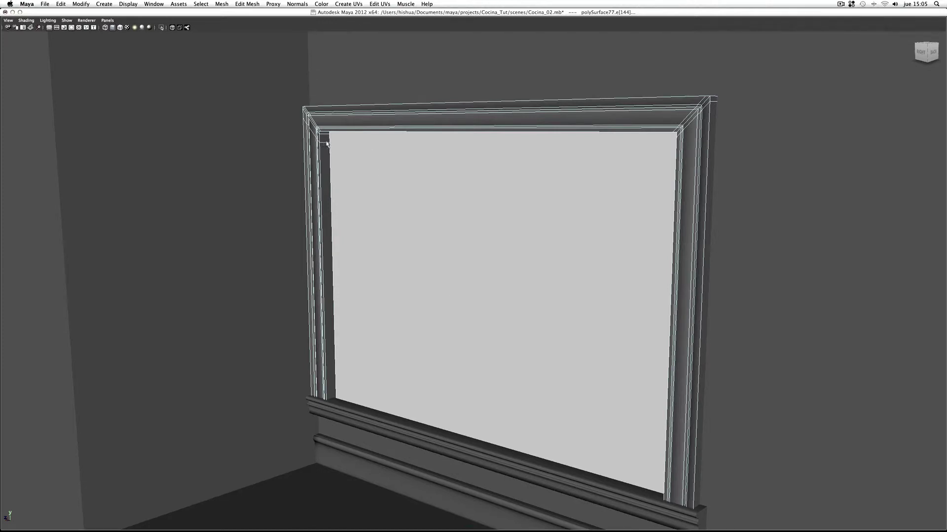
- Select the small corner face and bring up the Edit Mesh commands
right_click_drag(326, 143, 325, 142)
left_click(325, 142)
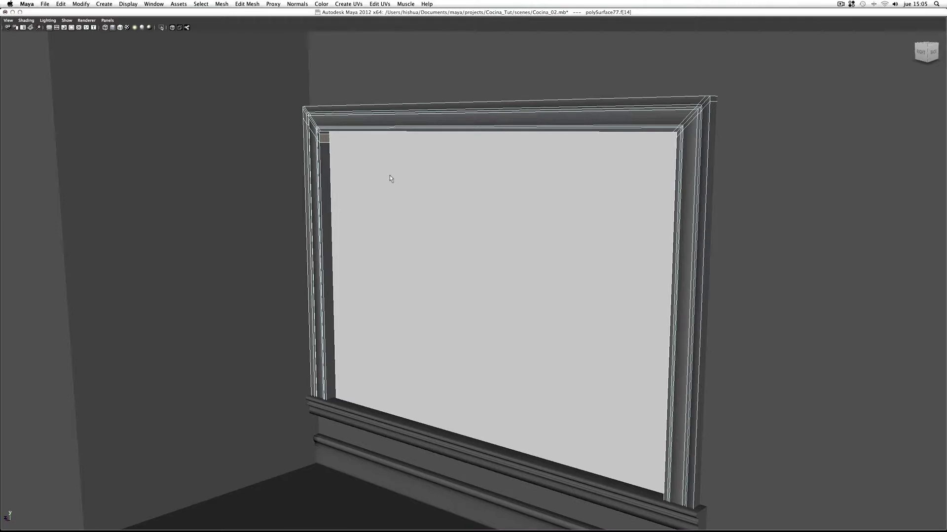
key("space")
key("space")
left_click(319, 208)
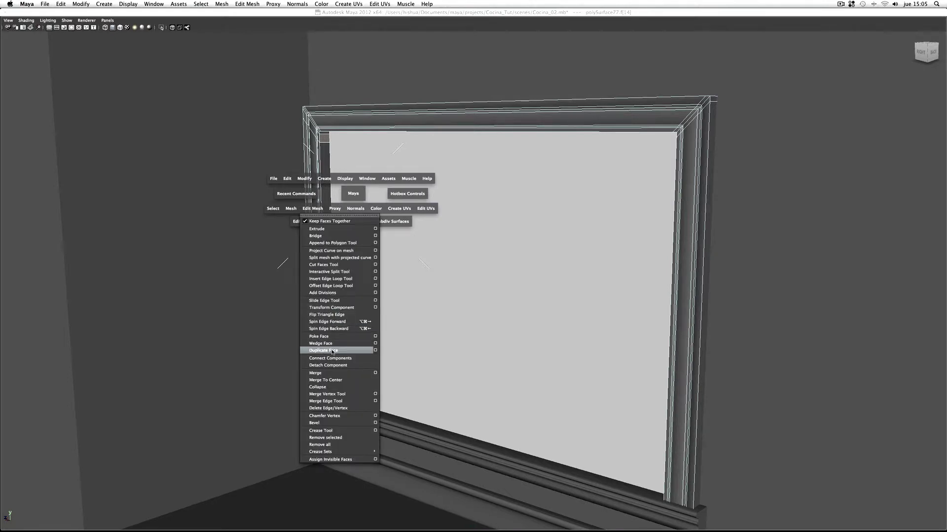
- Duplicate the corner face into separate object polySurface79 and select it in Object Mode
left_click(332, 351)
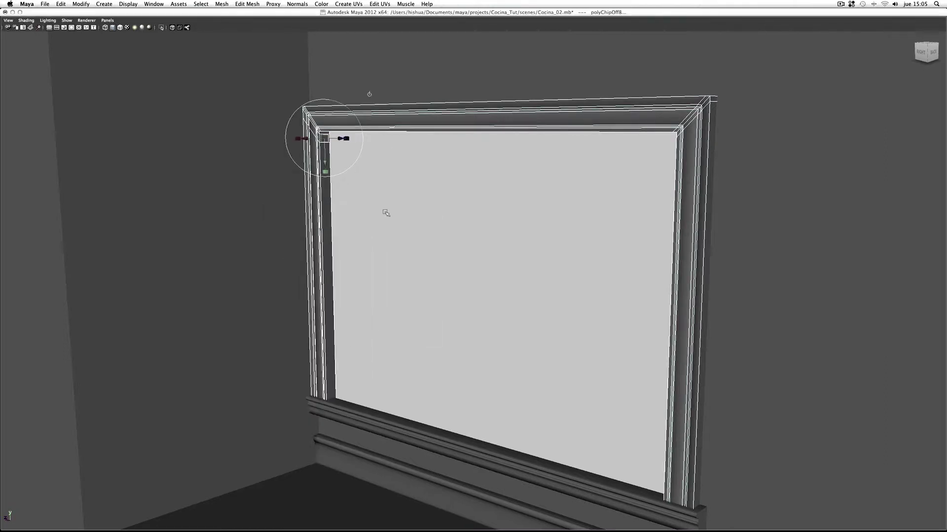
key("q")
key("t")
right_click(390, 117)
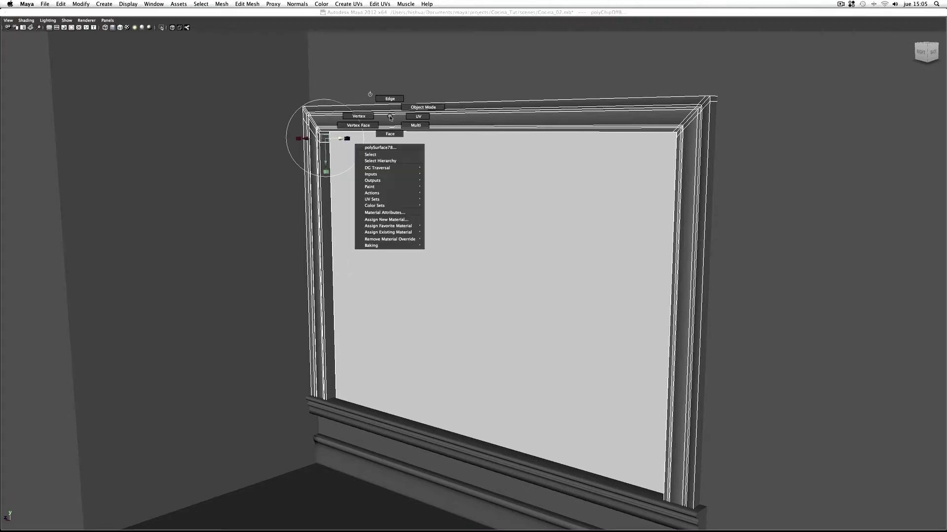
right_click_drag(390, 117, 417, 108)
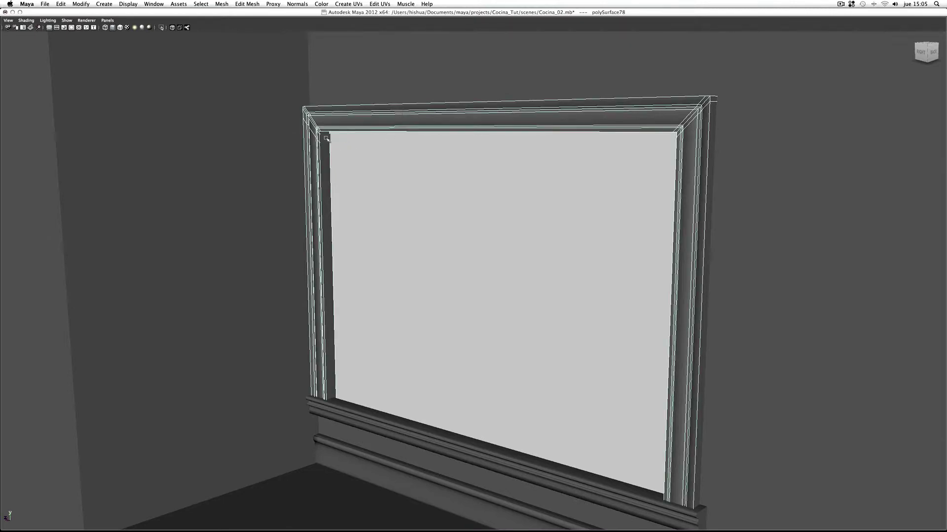
left_click(364, 173)
mouse_move(368, 175)
left_mouse_down("alt")
mouse_move(391, 179)
mouse_move(341, 169)
left_mouse_up("alt")
- Extrude the corner piece's face across to the window's right side as a thin top bar
right_click_drag(316, 148, 317, 166)
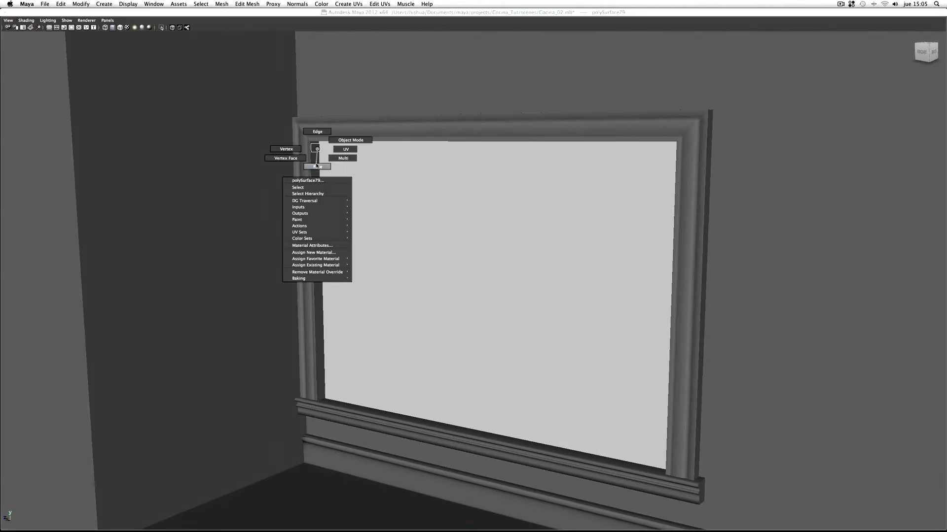
left_click(316, 148)
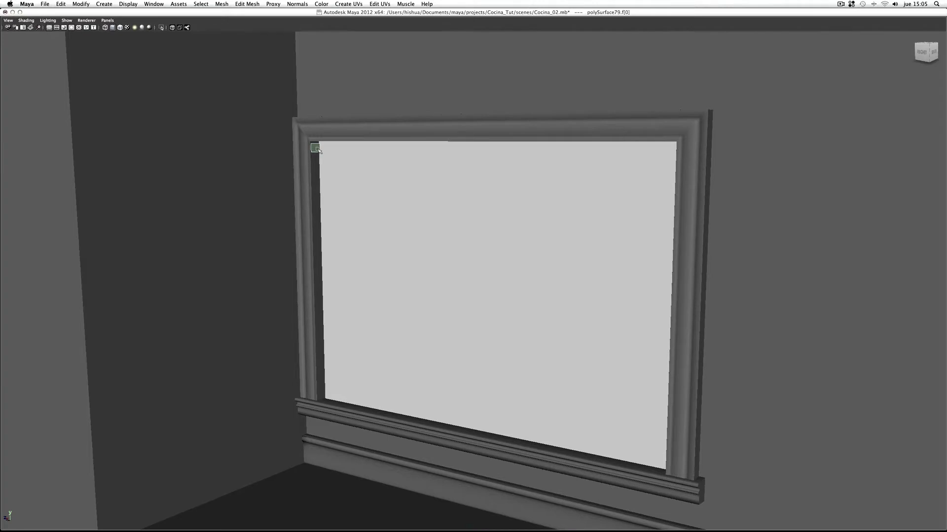
right_click_drag(318, 149, 318, 167, "shift")
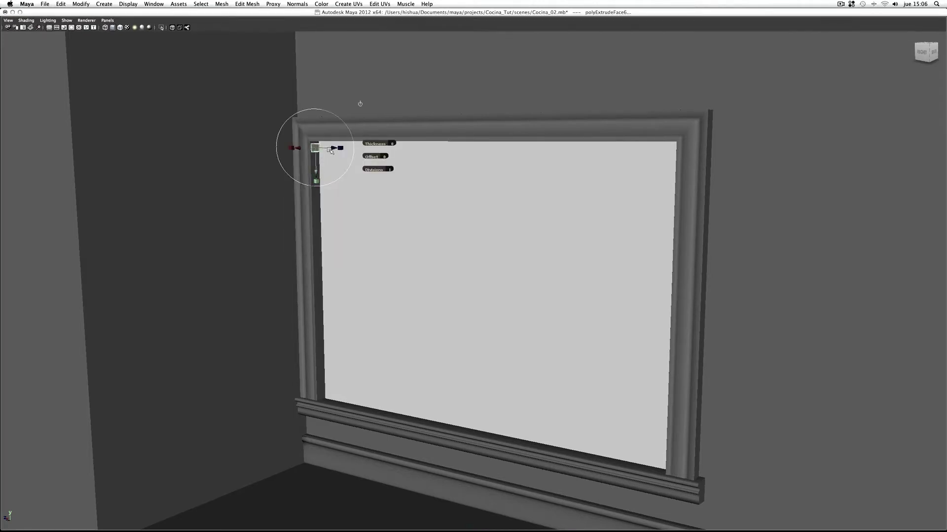
left_click_drag(330, 149, 703, 188)
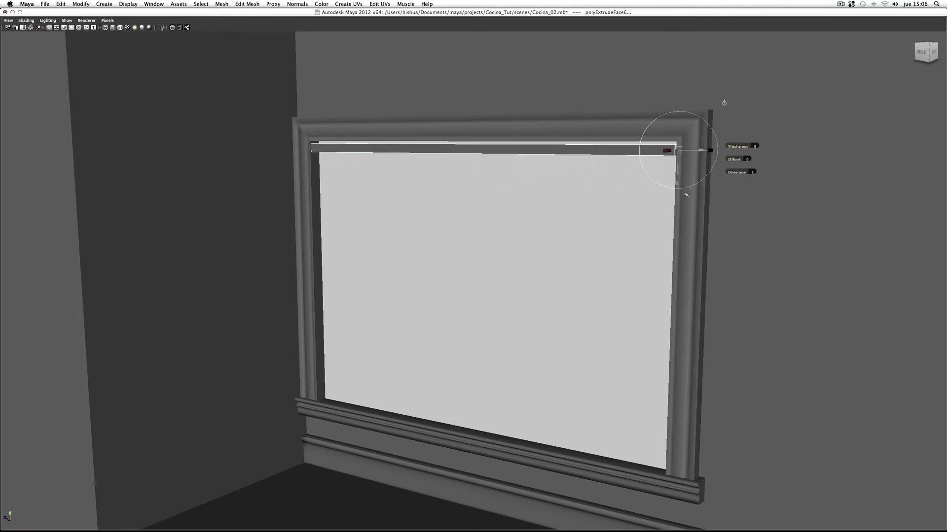
mouse_move(434, 174)
left_mouse_down("alt")
mouse_move(461, 177)
mouse_move(448, 176)
left_mouse_up("alt")
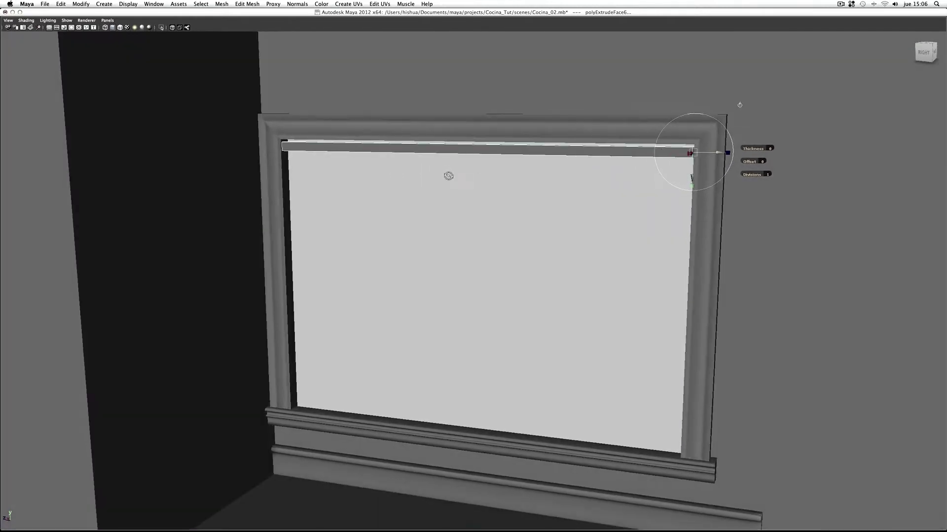
- Return to Object Mode, select the window frame, and pick its top-left corner edge
right_click(470, 150)
left_click(478, 148)
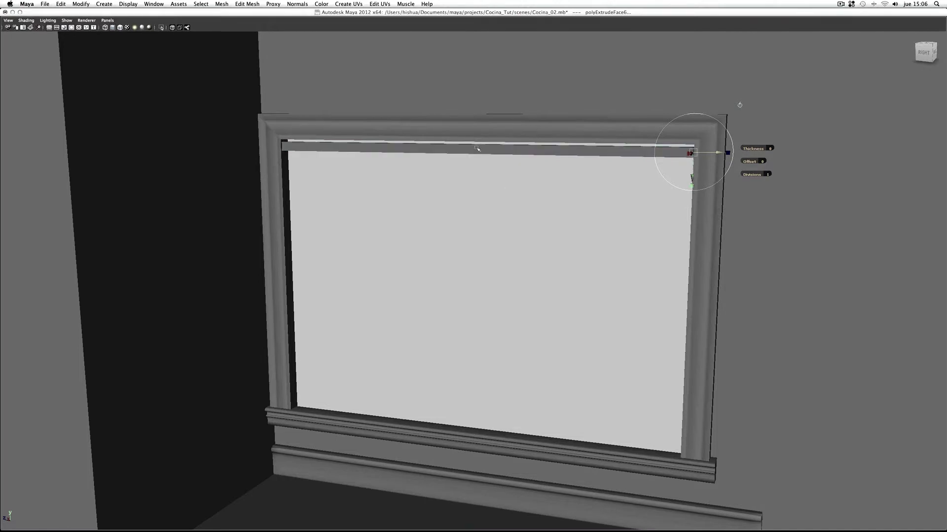
left_click(450, 133)
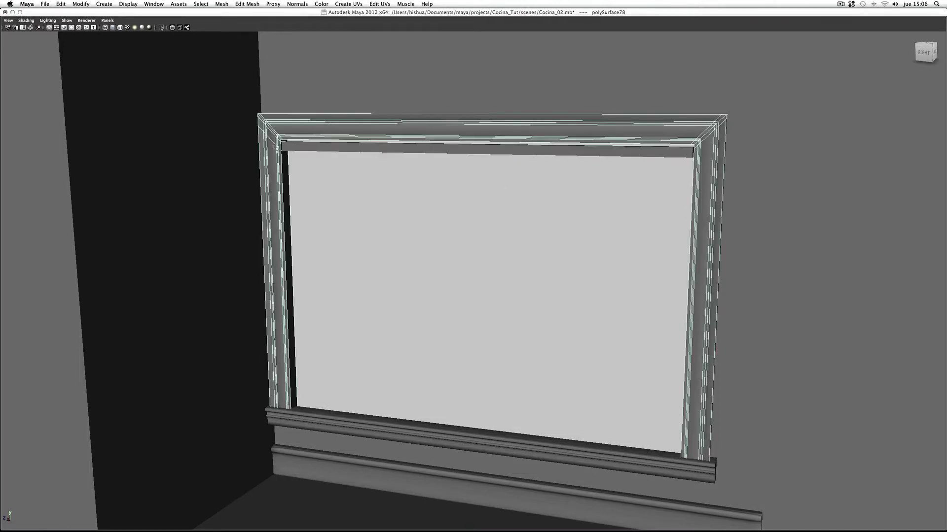
right_click(272, 143)
left_click(273, 131)
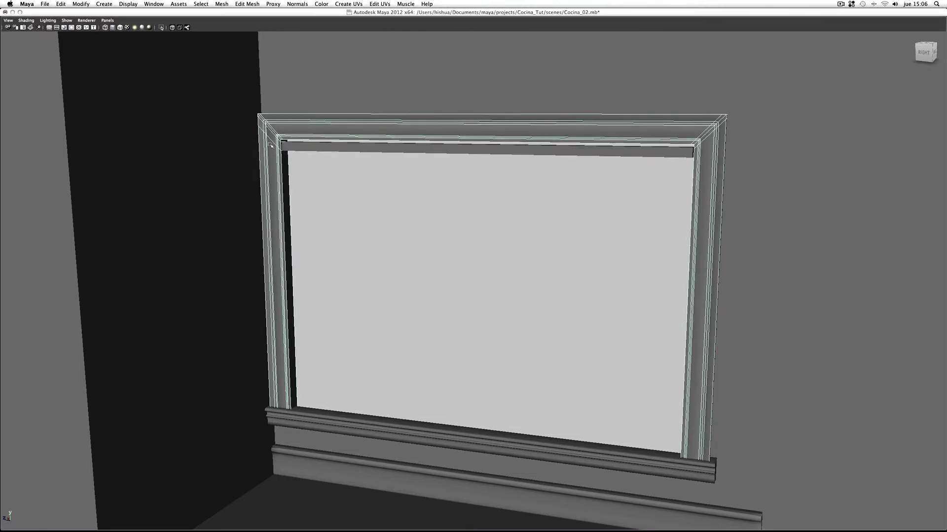
left_click(270, 142)
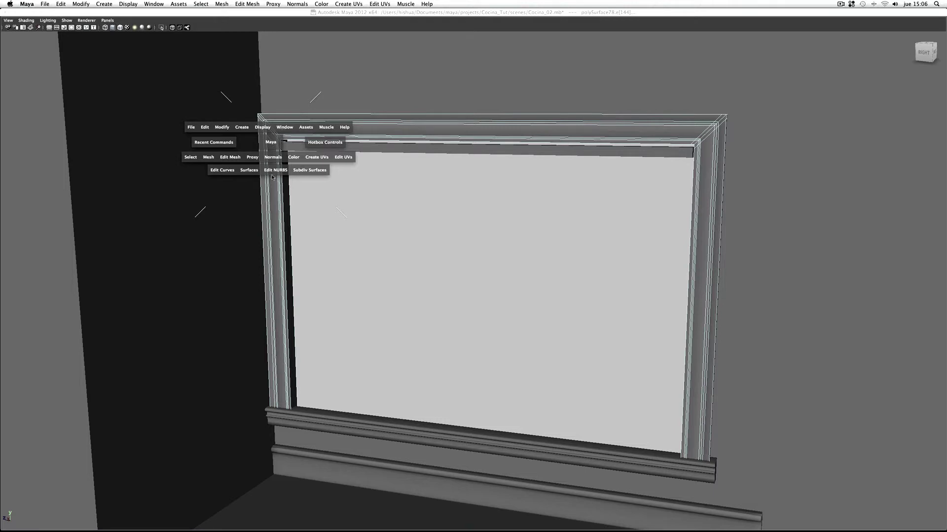
- Delete the stray edge at the window frame's top-left corner
left_click(231, 158)
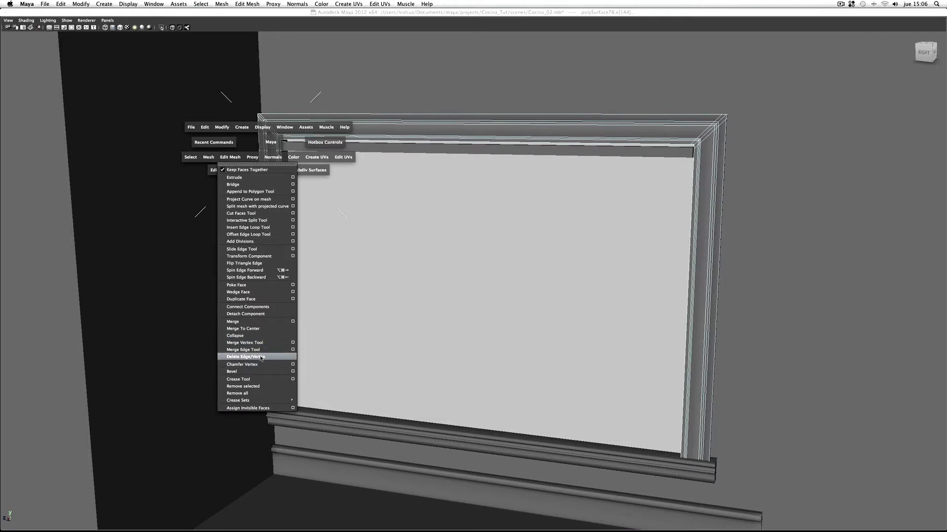
left_click(261, 357)
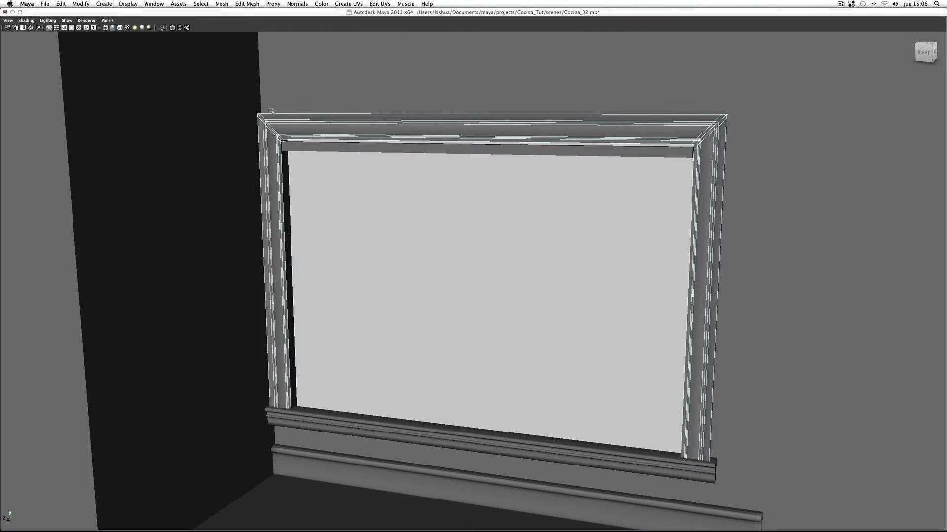
right_click_drag(351, 125, 381, 116)
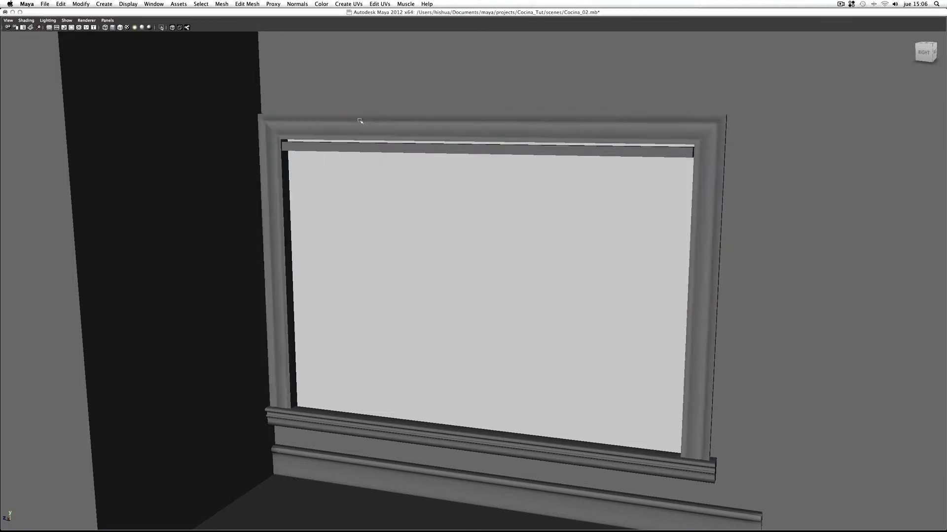
left_click(359, 123)
- Select the thin bar spanning the top of the window
left_click(348, 147)
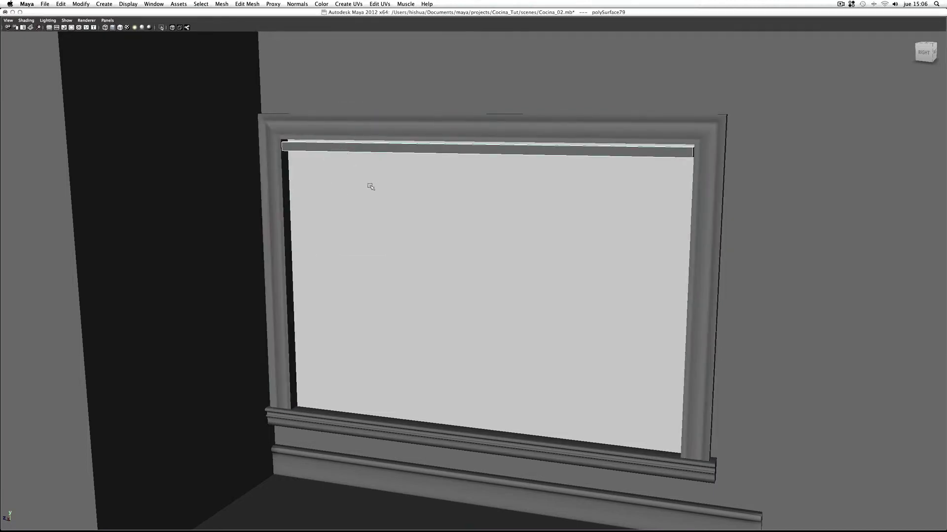
left_click_drag(368, 186, 380, 184, "alt")
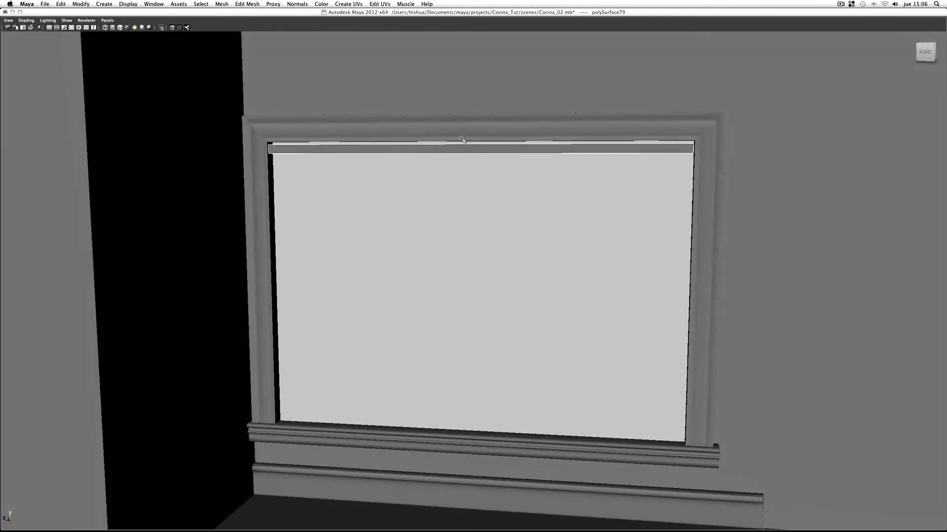
key("space")
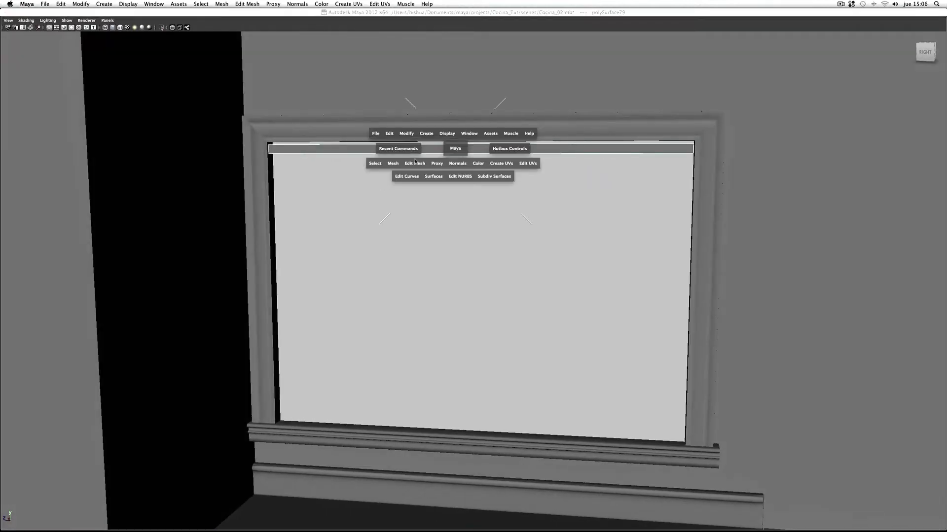
- Centre the top bar's pivot and nudge the bar slightly upward
left_click(399, 134)
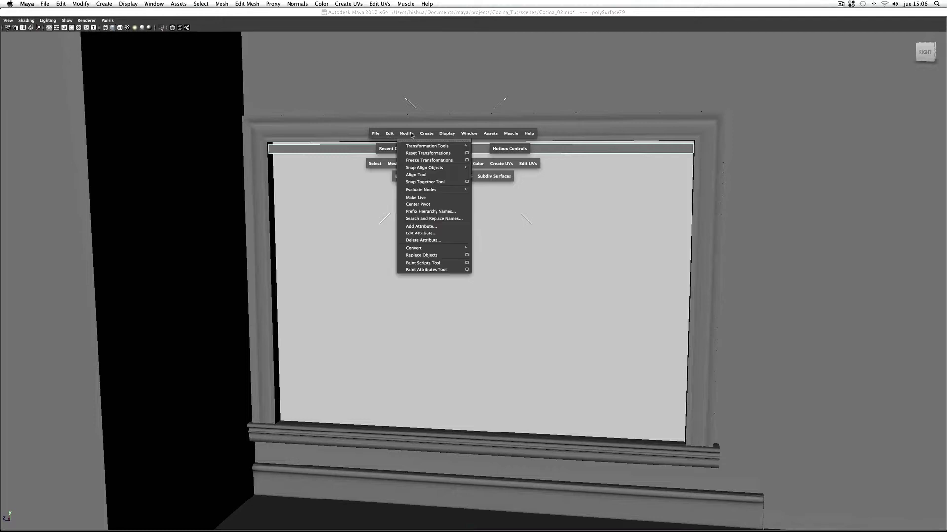
left_click(416, 206)
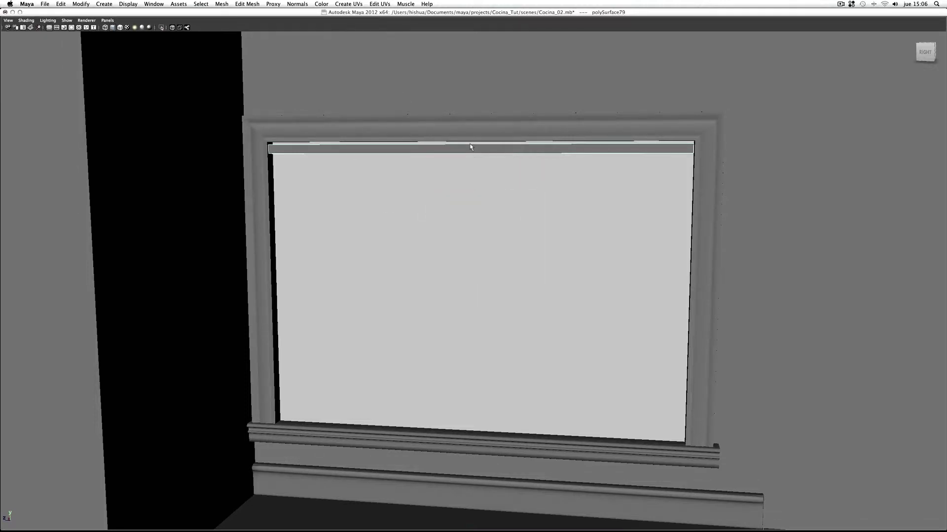
key("w")
left_click_drag(475, 126, 474, 123)
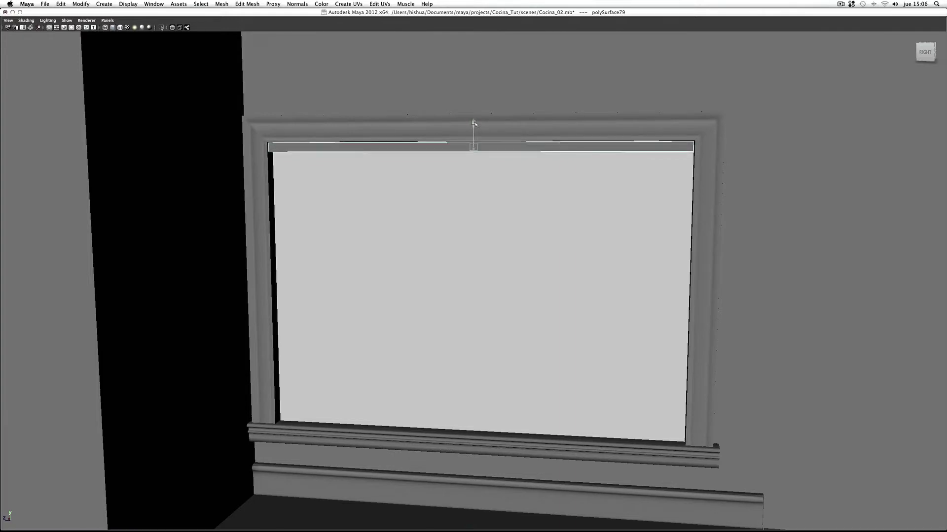
left_click_drag(454, 196, 469, 200, "alt")
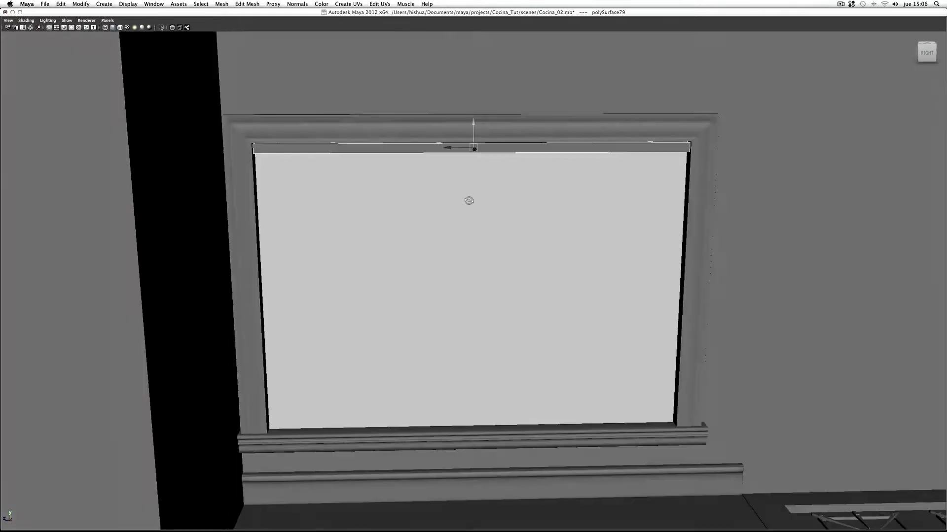
right_click_drag(359, 200, 501, 186, "alt")
mouse_move(445, 176)
left_mouse_down("alt")
mouse_move(419, 161)
mouse_move(432, 165)
left_mouse_up("alt")
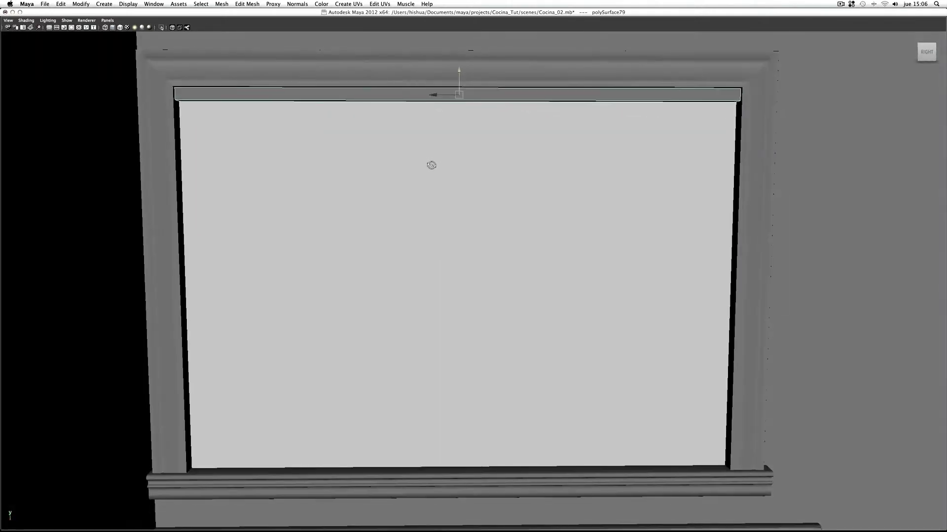
- Duplicate the bar, move it below, scale it thinner in Y, and raise it slightly
key("ctrl+d")
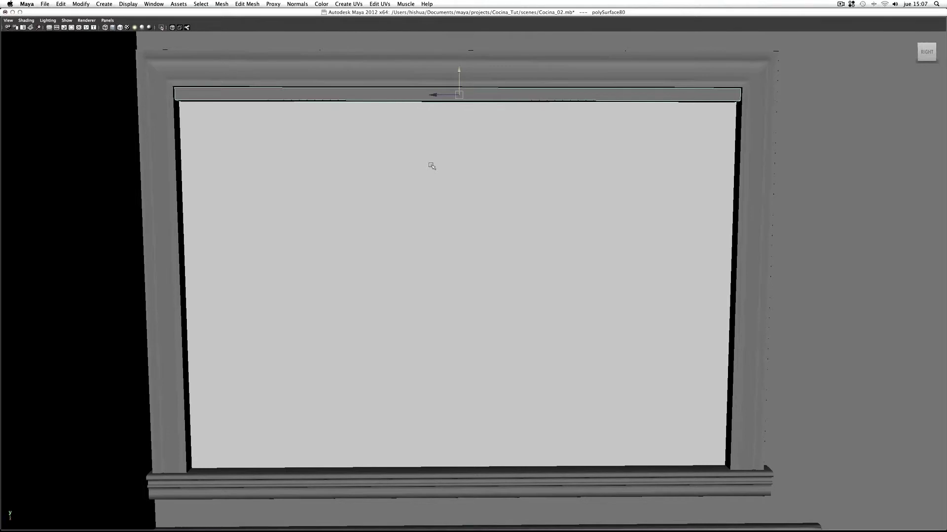
left_click_drag(459, 74, 459, 105)
key("r")
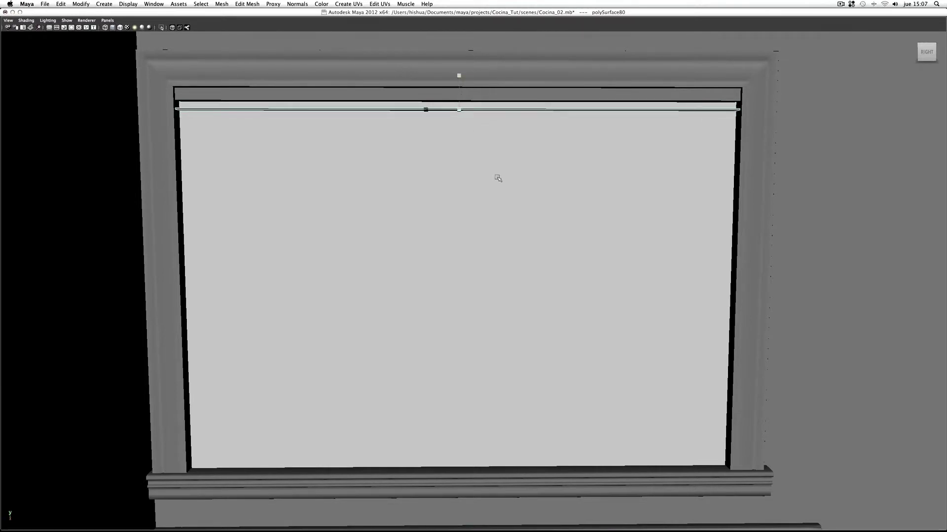
left_click_drag(497, 177, 476, 174, "alt")
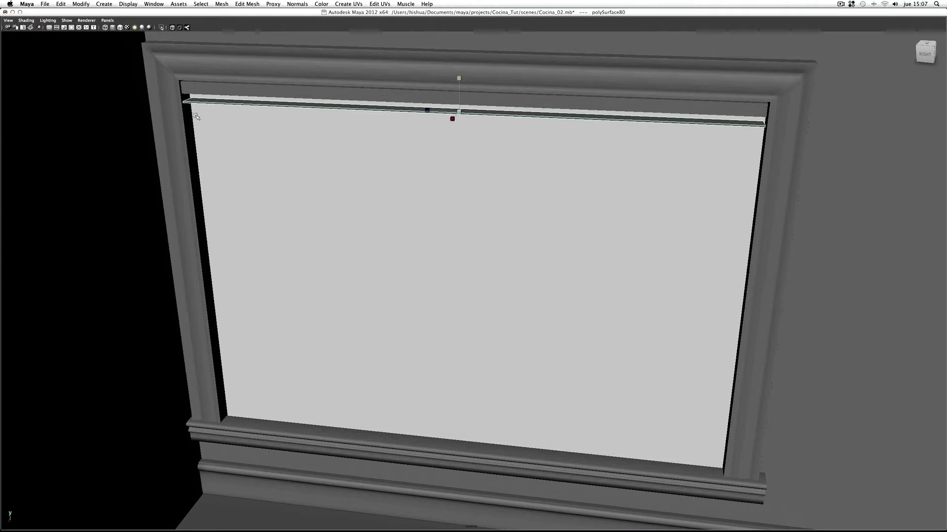
left_click_drag(306, 127, 310, 123, "alt")
mouse_move(298, 130)
right_mouse_down("alt")
mouse_move(326, 133)
mouse_move(321, 150)
mouse_move(336, 148)
right_mouse_up("alt")
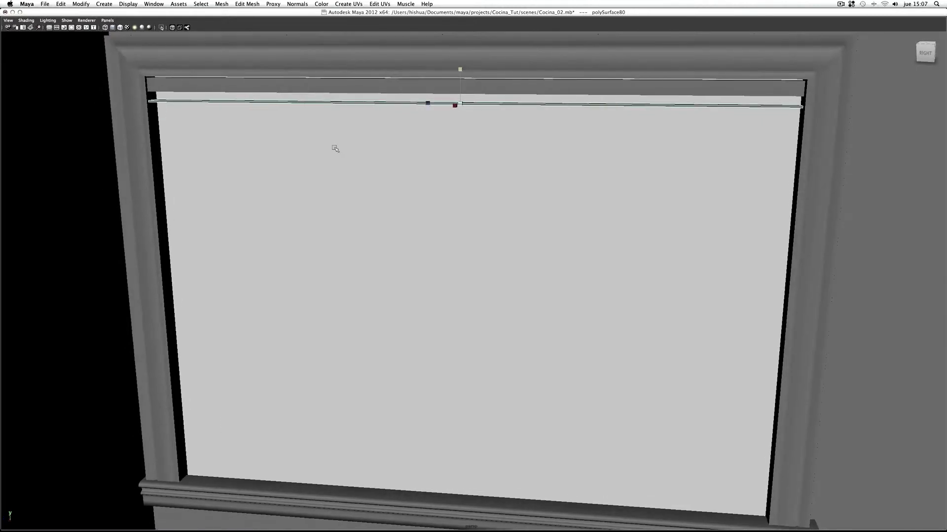
key("w")
left_click_drag(461, 78, 461, 77)
- Rotate slat polySurface80 slightly so its top face shows like a venetian blind slat
key("e")
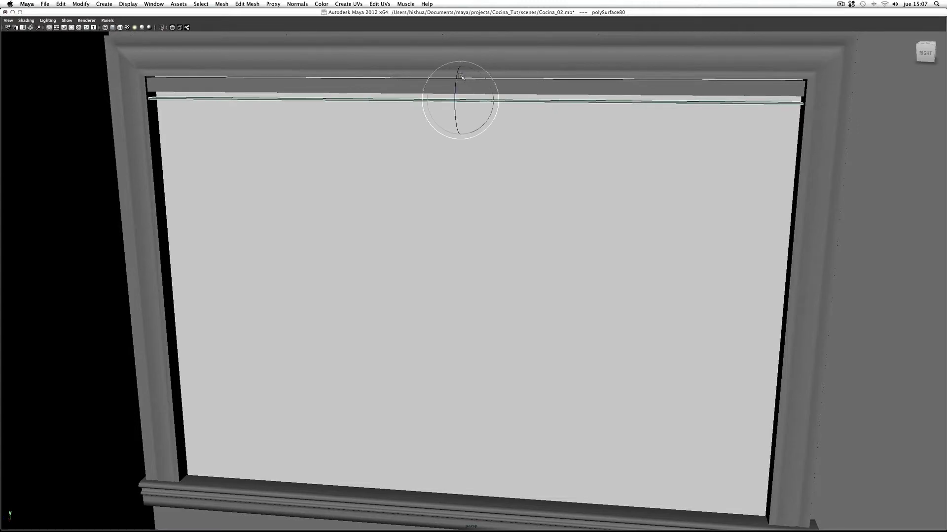
left_click_drag(456, 85, 455, 94)
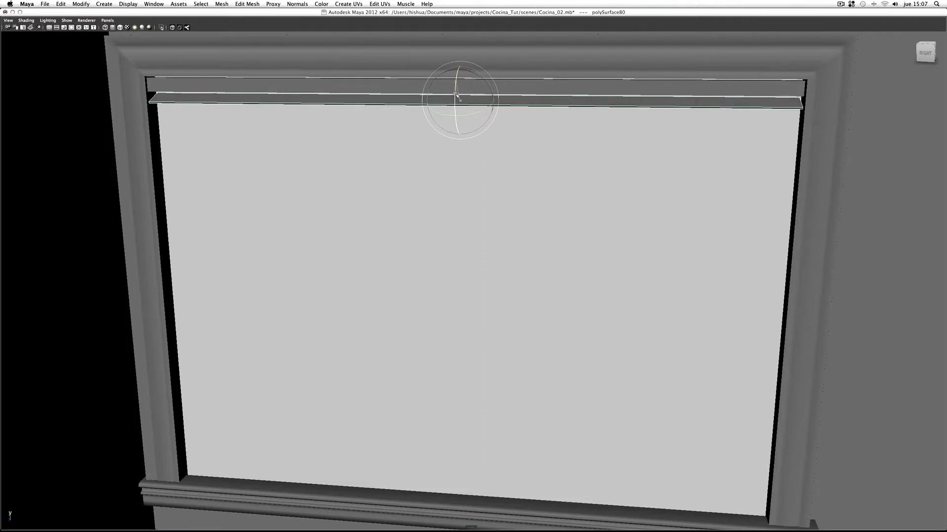
left_click_drag(456, 95, 457, 97)
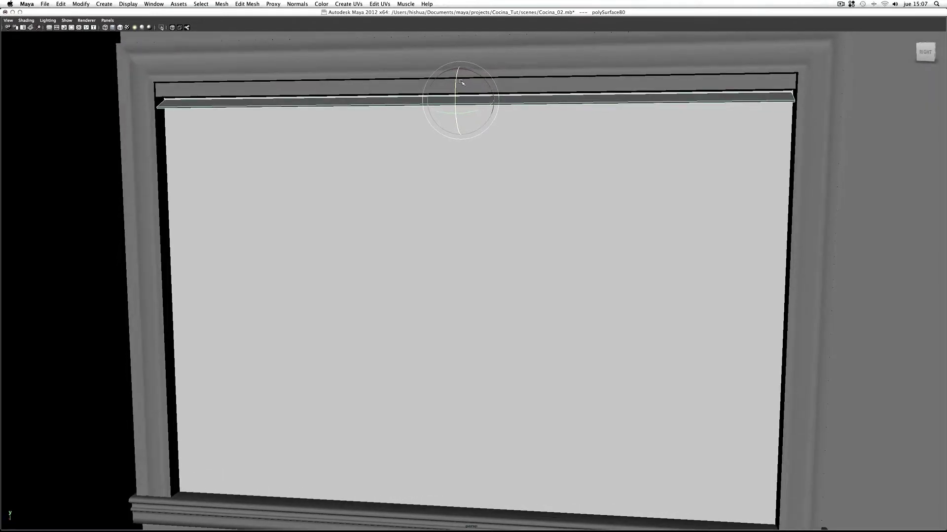
left_click_drag(456, 85, 456, 87)
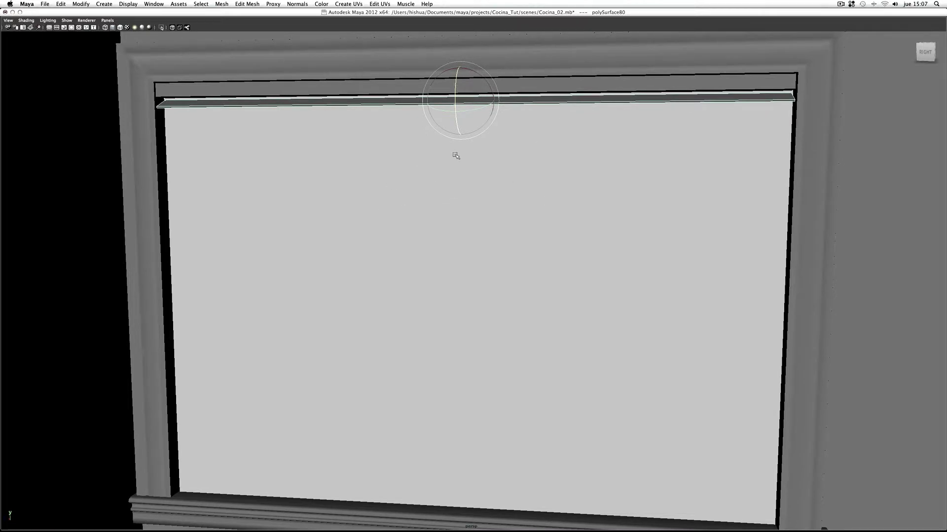
mouse_move(457, 157)
left_mouse_down("alt")
mouse_move(481, 186)
mouse_move(499, 179)
mouse_move(470, 182)
left_mouse_up("alt")
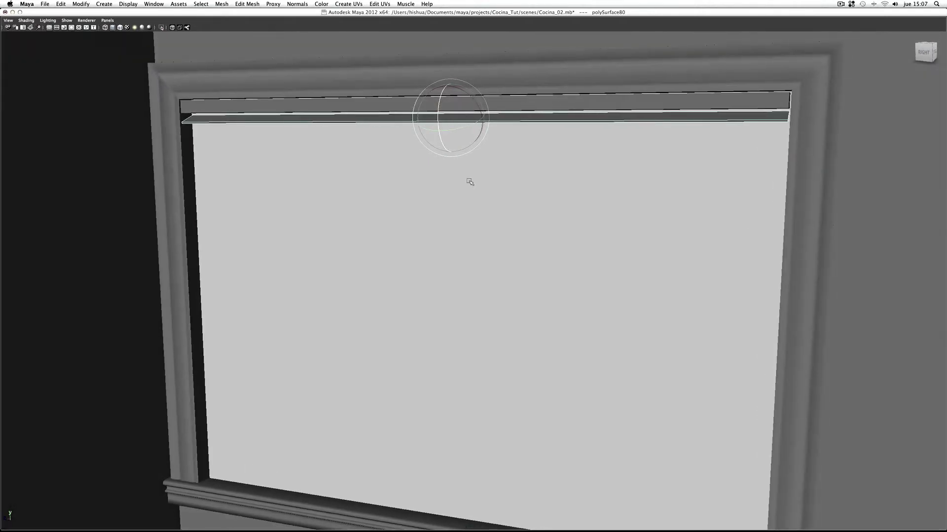
key("space")
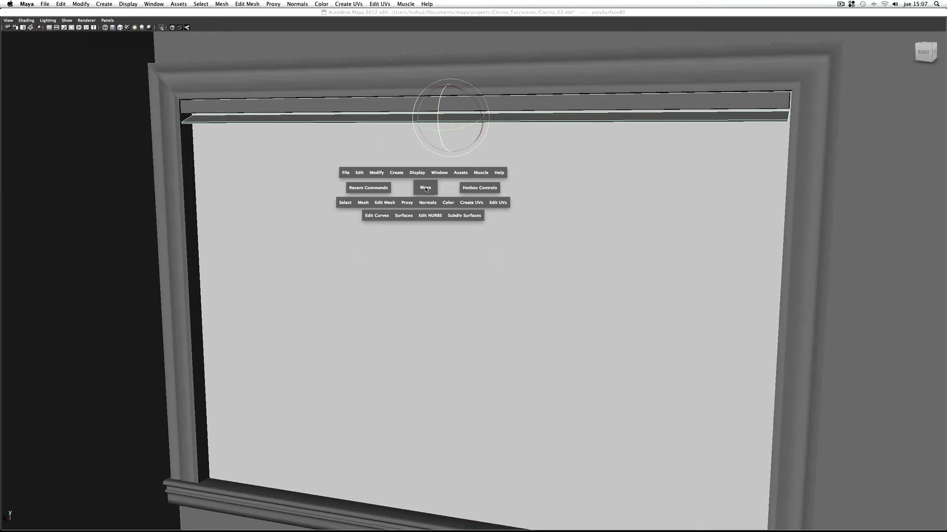
- Freeze the tilted slat's transformations
left_click(377, 175)
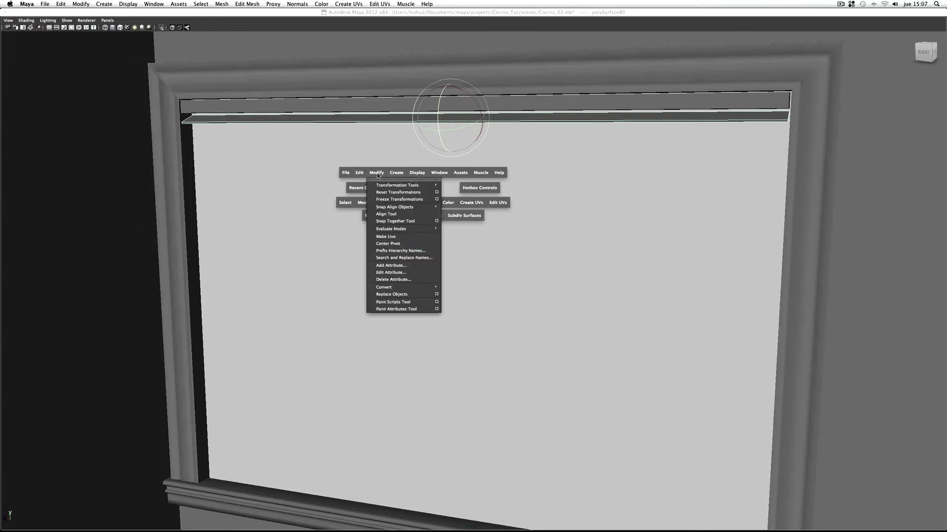
left_click(378, 200)
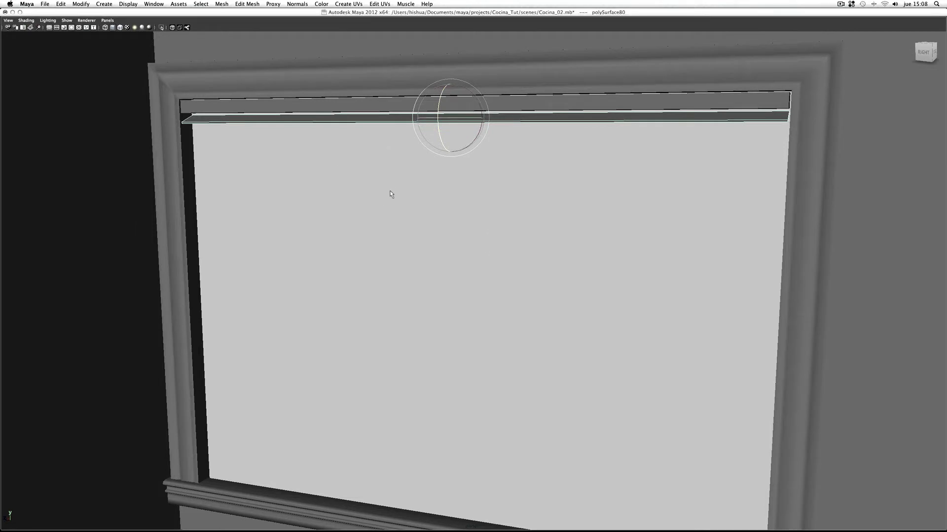
key("w")
key("space")
left_click(446, 189)
- Duplicate the slat as polySurface81 just below the first and show the Channel Box
key("ctrl+d")
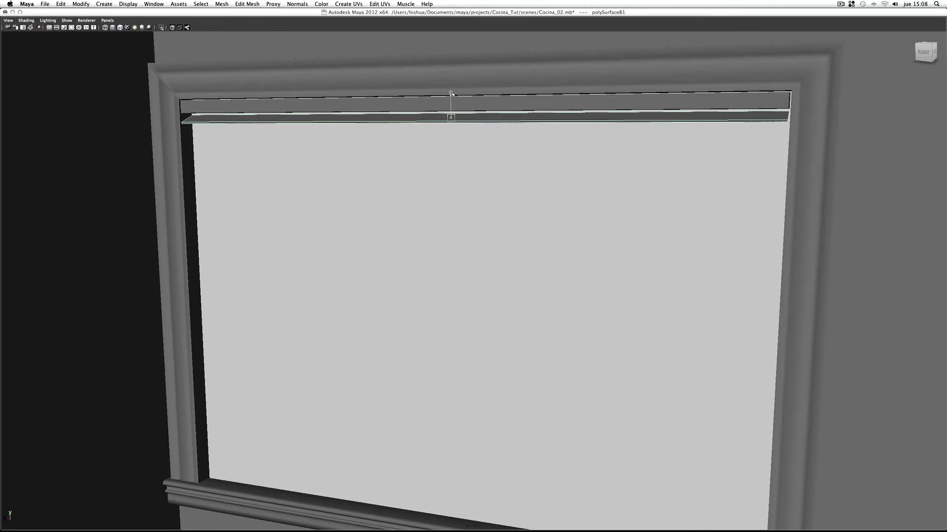
left_click_drag(452, 93, 451, 104)
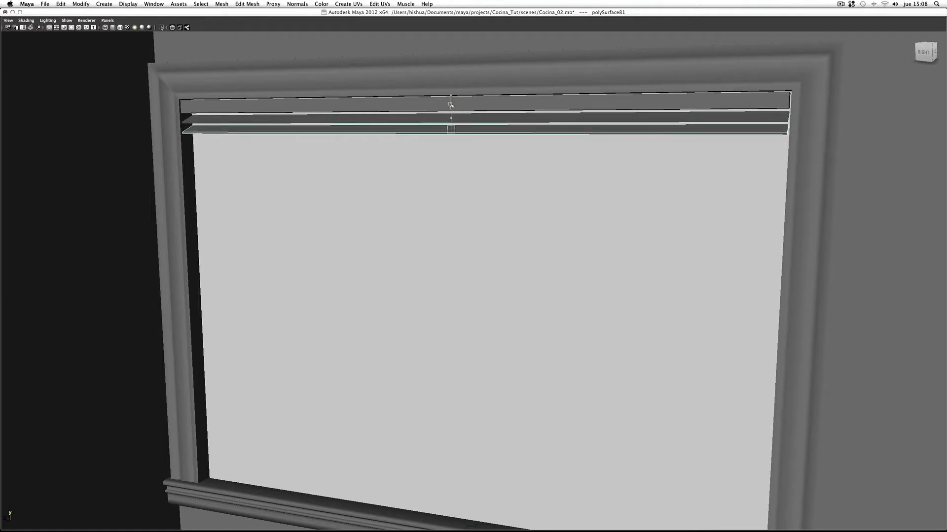
left_click_drag(473, 209, 489, 206, "alt")
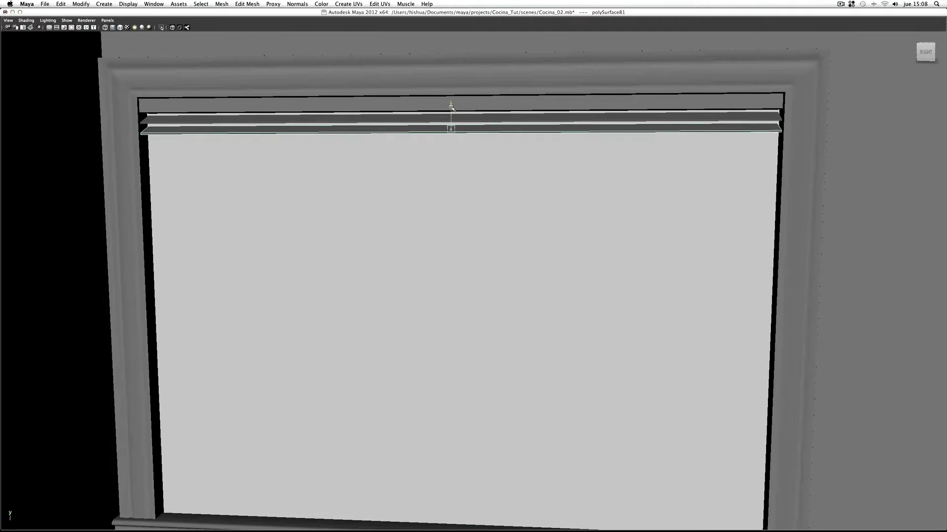
mouse_move(522, 194)
left_mouse_down("alt")
mouse_move(536, 192)
mouse_move(412, 205)
mouse_move(427, 207)
left_mouse_up("alt")
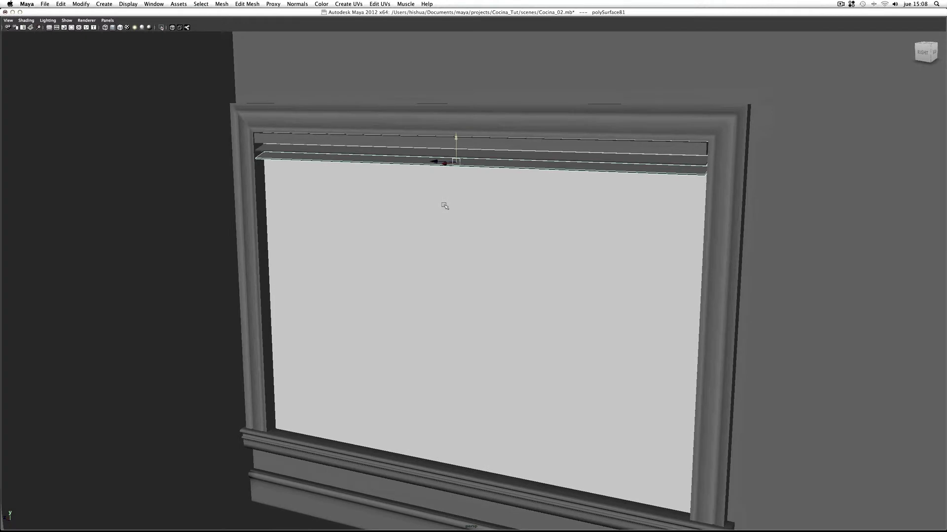
key("ctrl+a")
key("ctrl+a")
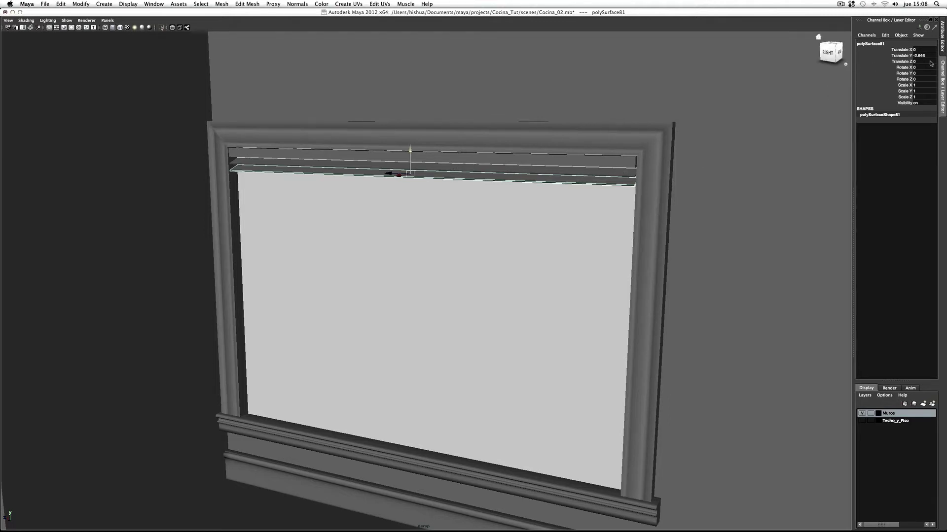
- Edit the second slat's Translate Y value, then reselect the top slat and open the Edit menu
double_click(927, 56)
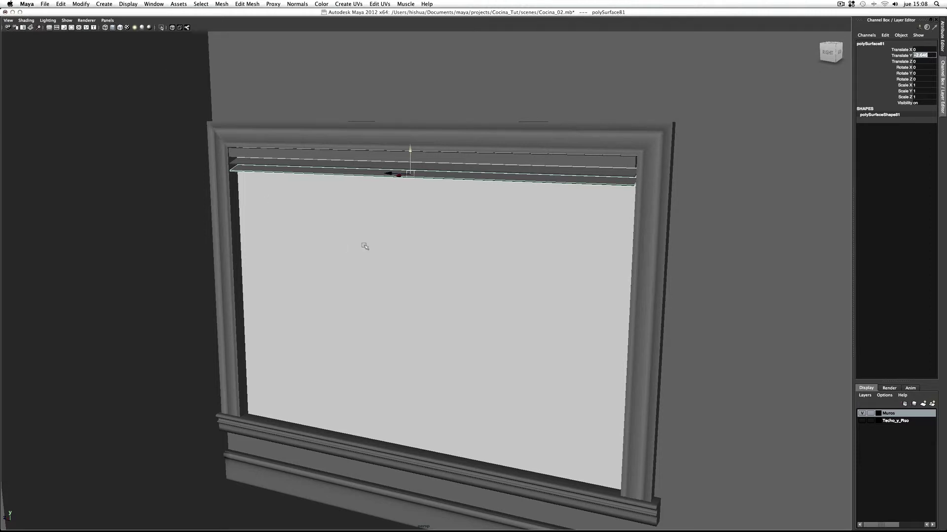
key("BackSpace")
left_click(391, 245)
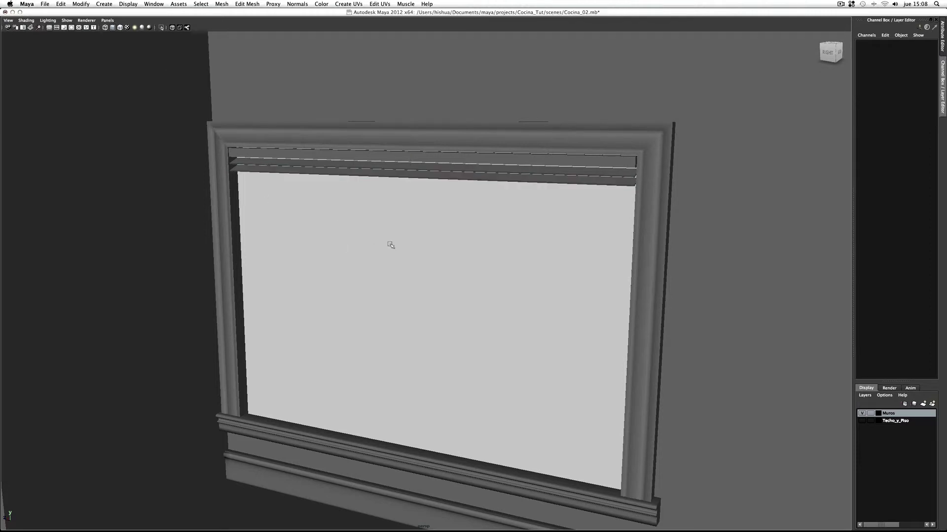
left_click(433, 176)
key("space")
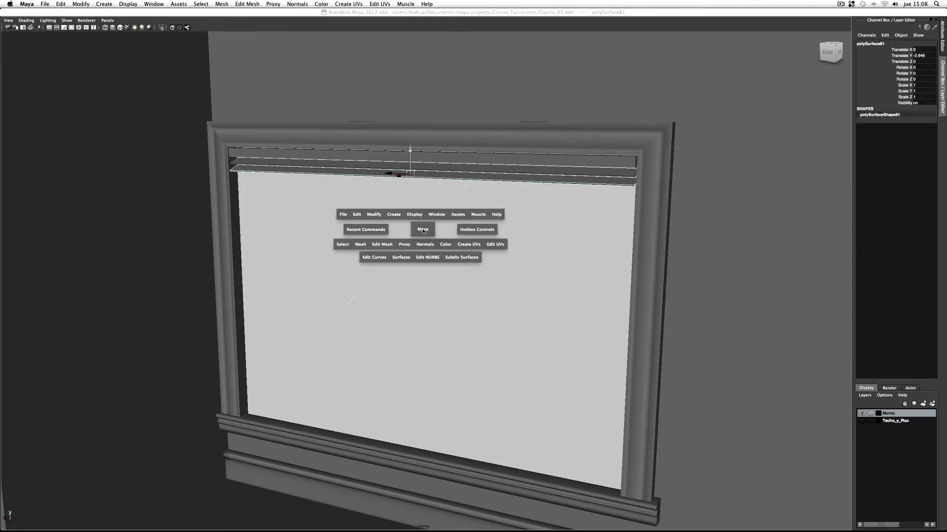
left_click(358, 217)
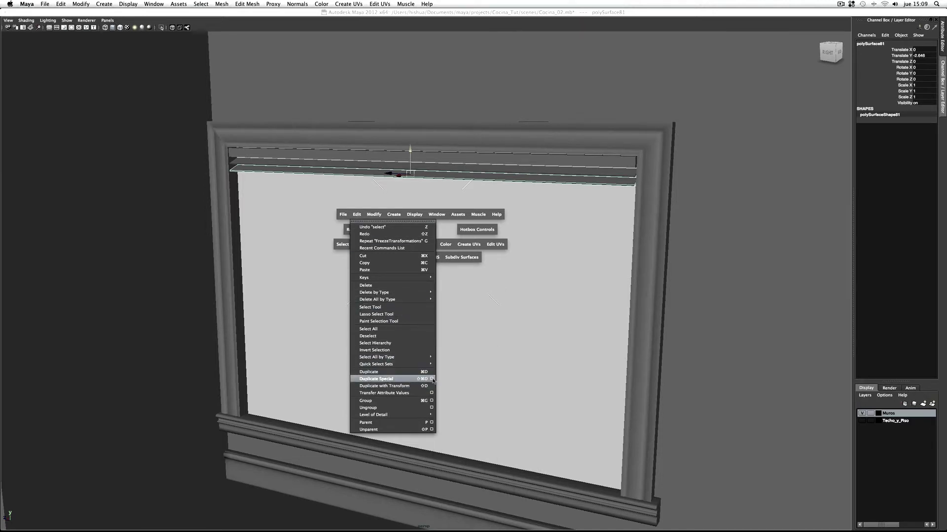
- Reset Duplicate Special options, set Translate Y to -2.646, and apply 32 copies
left_click(432, 379)
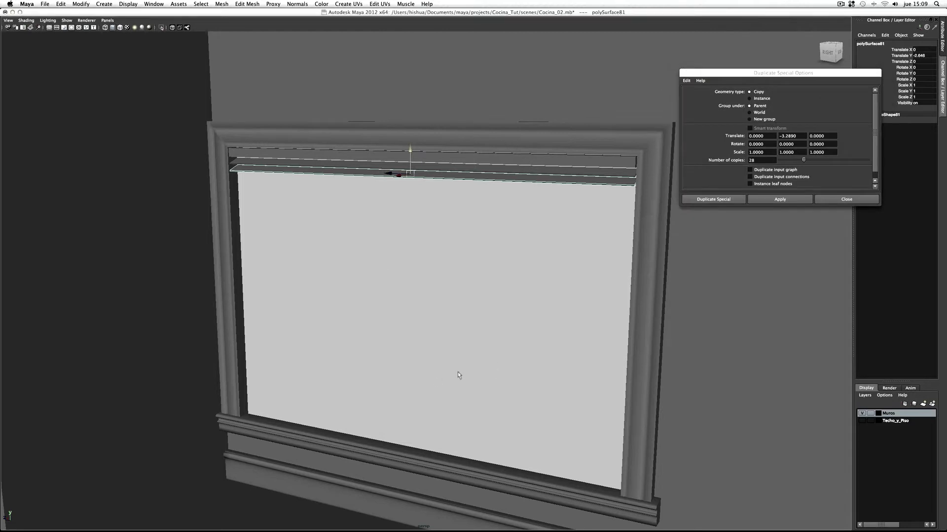
left_click(686, 80)
left_click(703, 95)
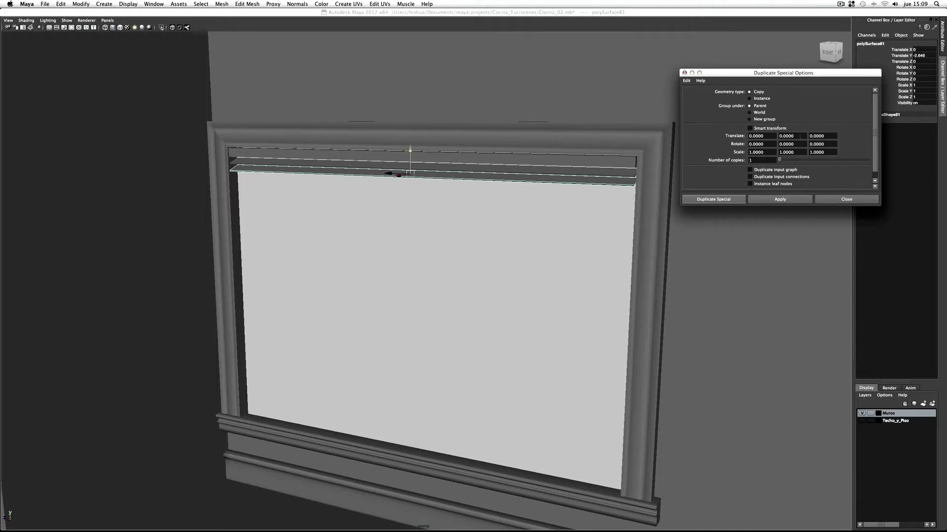
double_click(800, 136)
type("-2.646")
left_click(762, 161)
type("32")
left_click(791, 201)
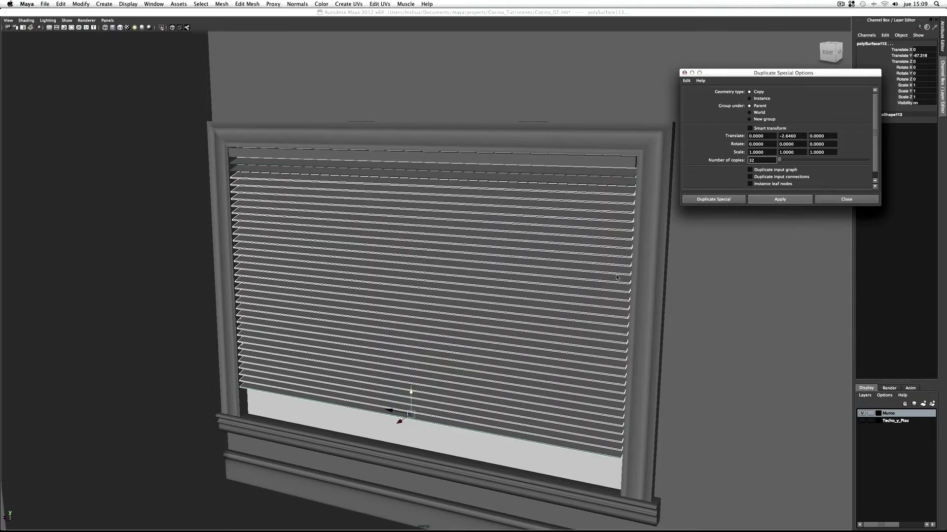
- Undo the 32 copies and reapply Duplicate Special with 38 copies
left_click(726, 267)
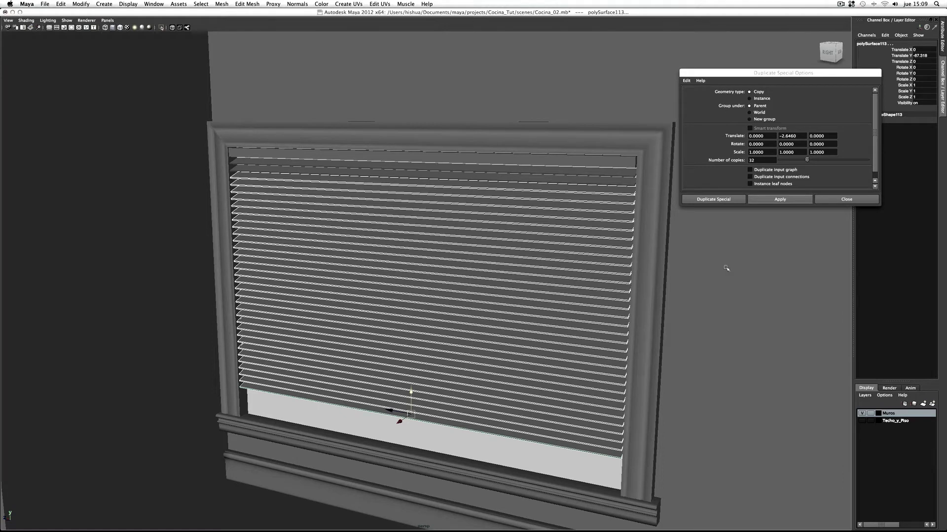
key("ctrl+z")
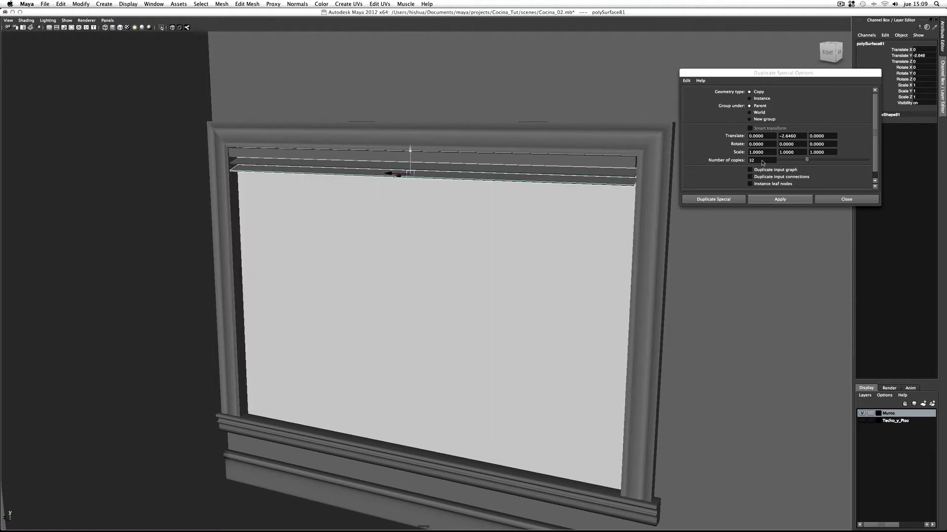
left_click(762, 161)
type("18")
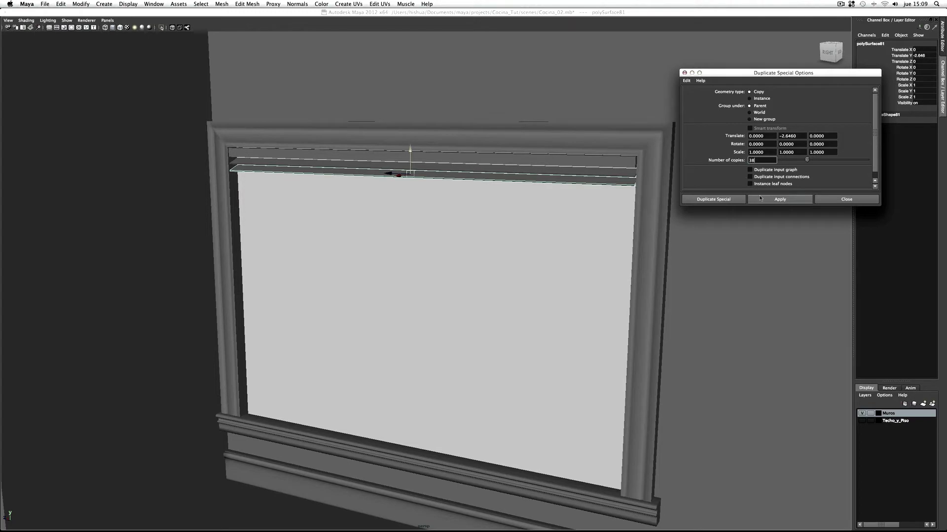
left_click(780, 201)
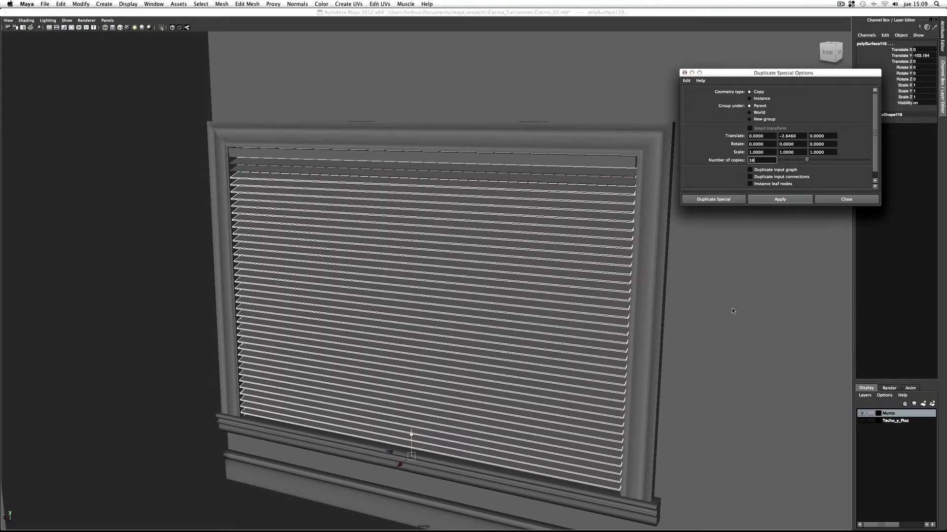
right_click_drag(732, 311, 632, 303, "alt")
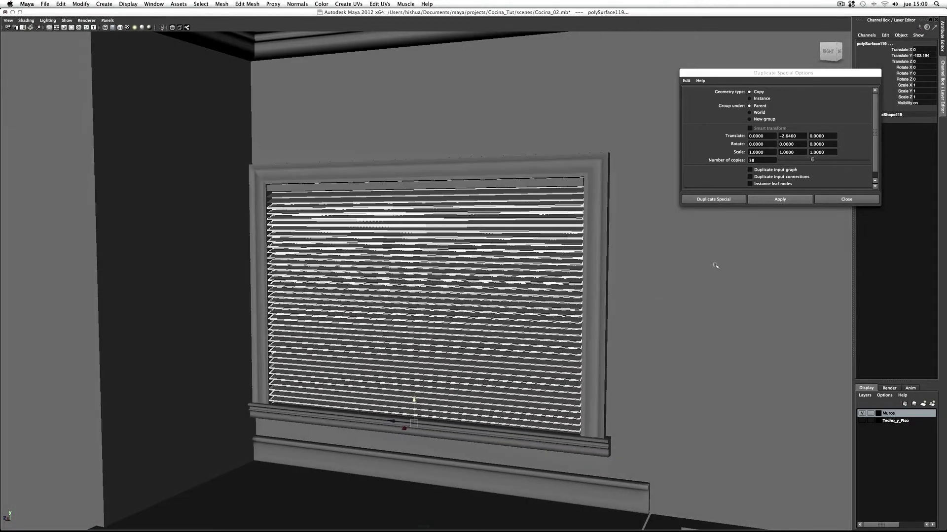
- Close the Duplicate Special options and bring the countertop into view in wireframe
left_click(827, 202)
mouse_move(752, 245)
right_mouse_down("alt")
mouse_move(678, 298)
mouse_move(646, 306)
right_mouse_up("alt")
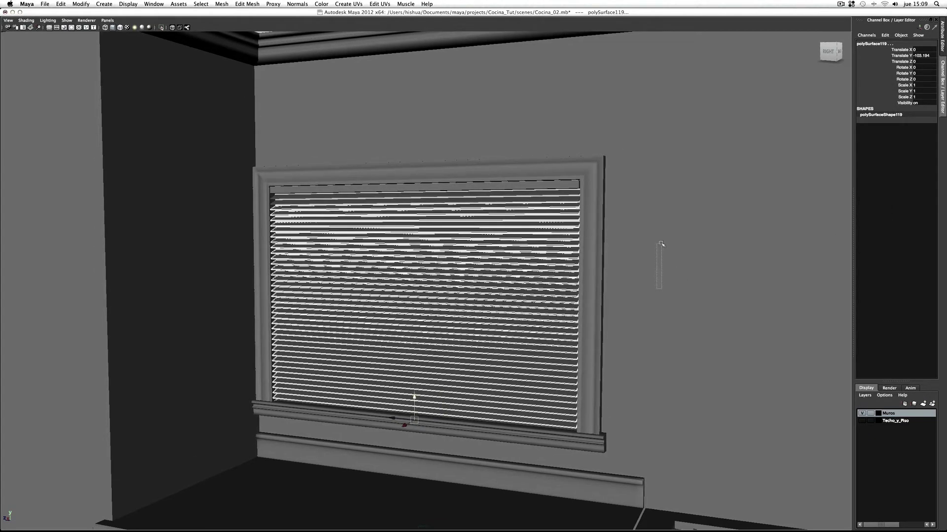
left_click(664, 279)
middle_click_drag(669, 280, 688, 167, "alt")
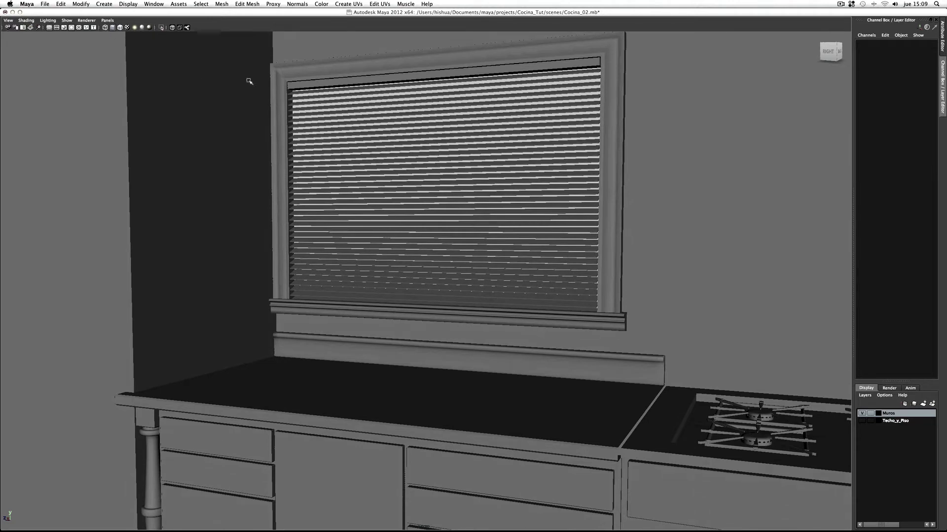
key("4")
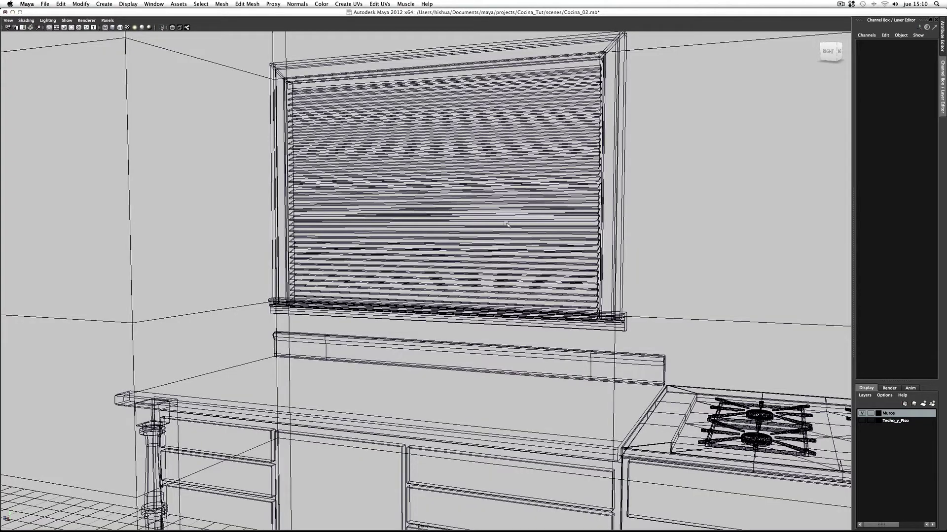
- Zoom to the window sill and select the sill and lowest slats to check their fit
right_click_drag(507, 261, 634, 292, "alt")
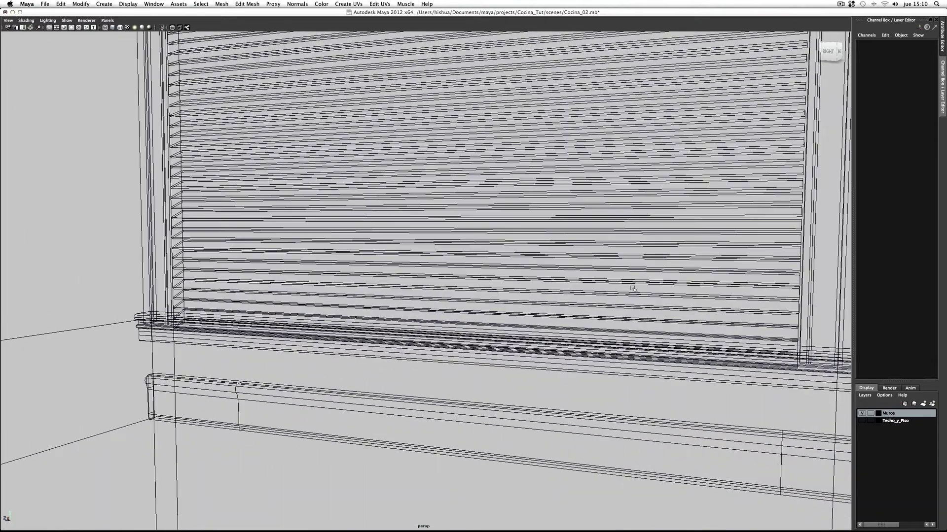
middle_click_drag(634, 291, 529, 192, "alt")
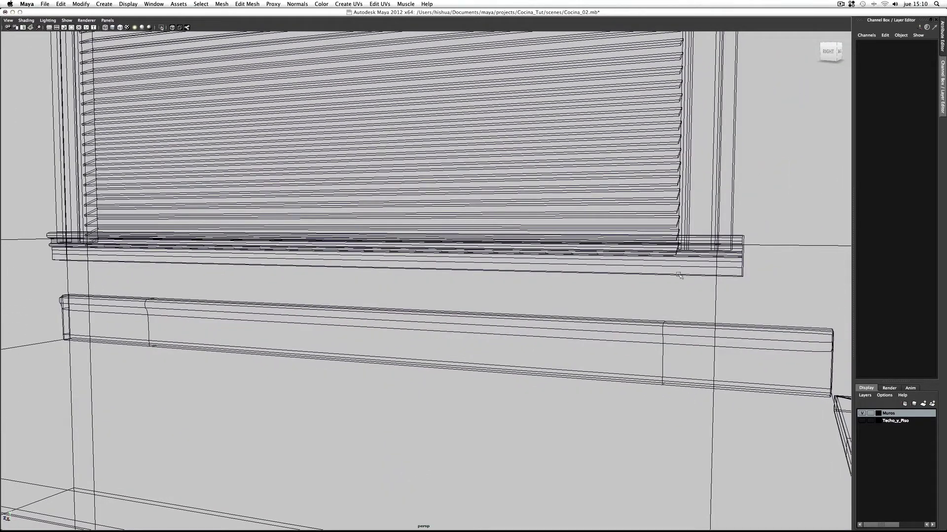
left_click(682, 262)
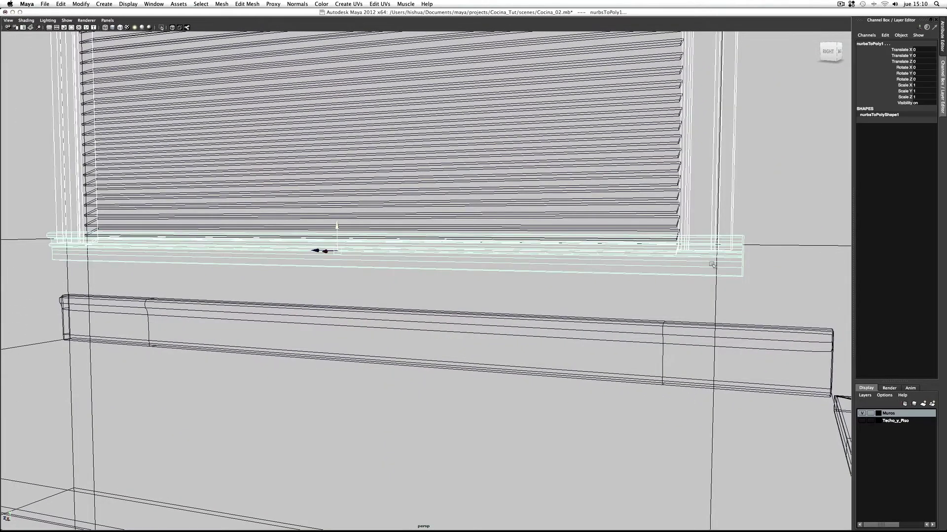
left_click(723, 241)
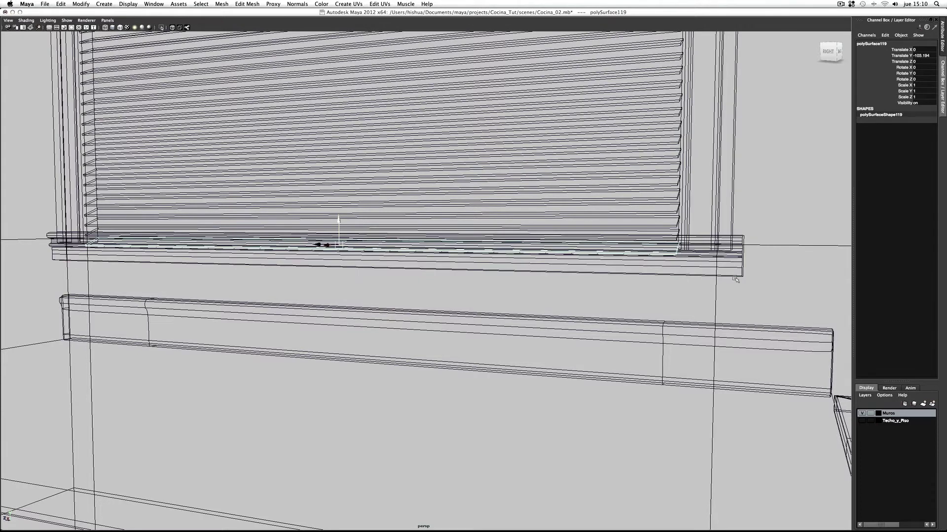
left_click(676, 231, "shift")
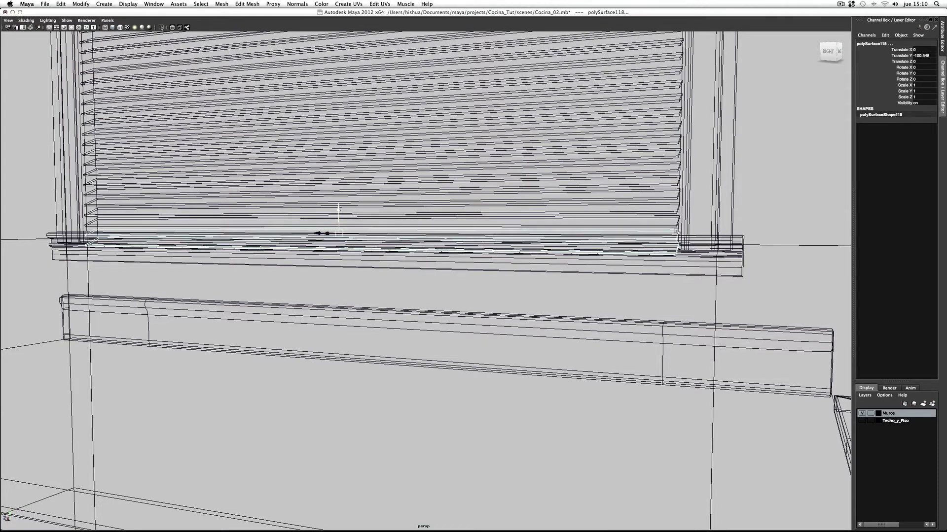
left_click(676, 230)
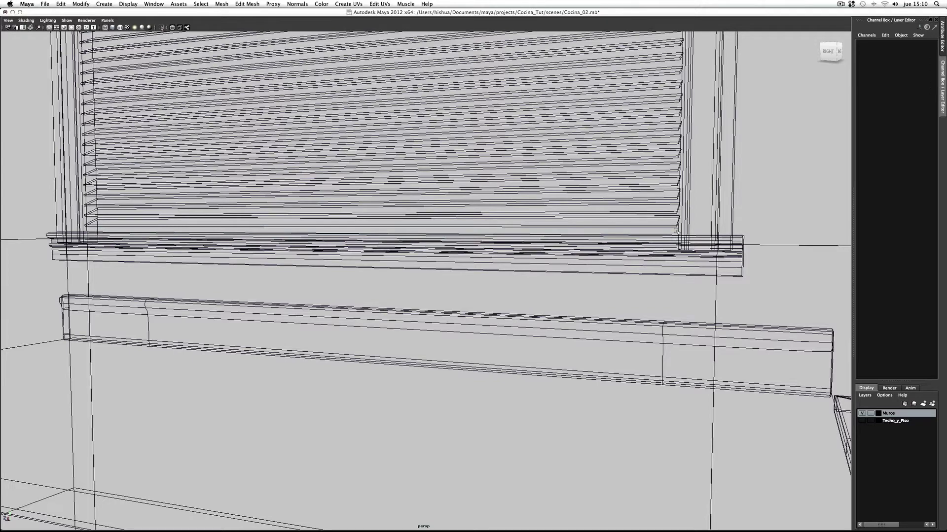
- Return to shaded view and orbit back to the blinds window
key("5")
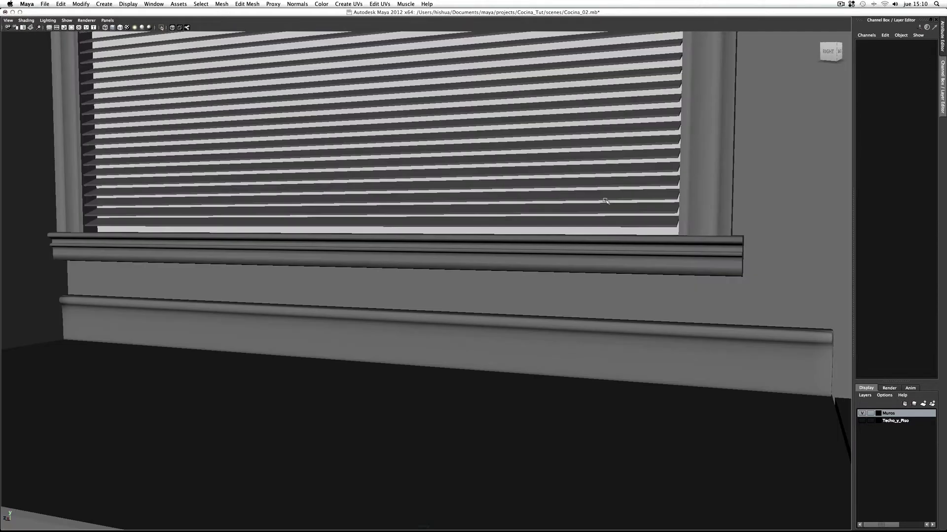
right_click_drag(688, 252, 433, 268, "alt")
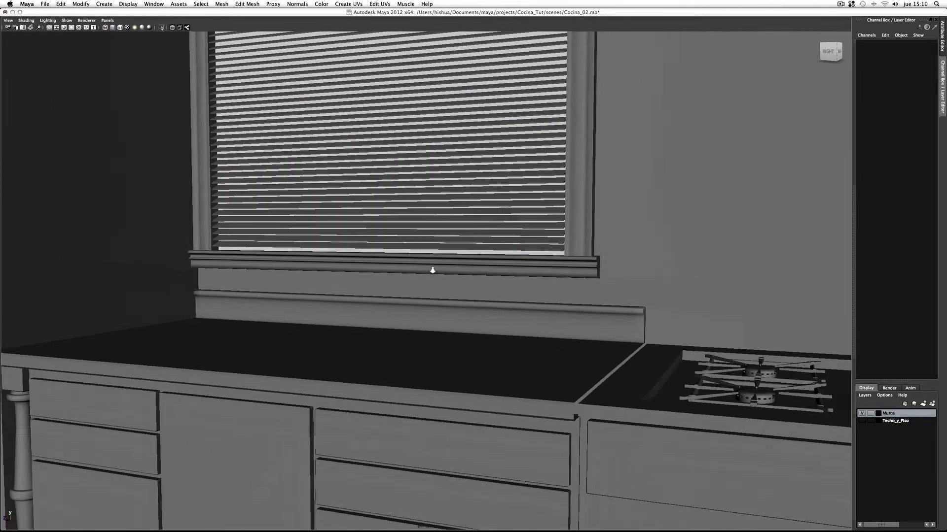
left_click_drag(434, 268, 594, 218, "alt")
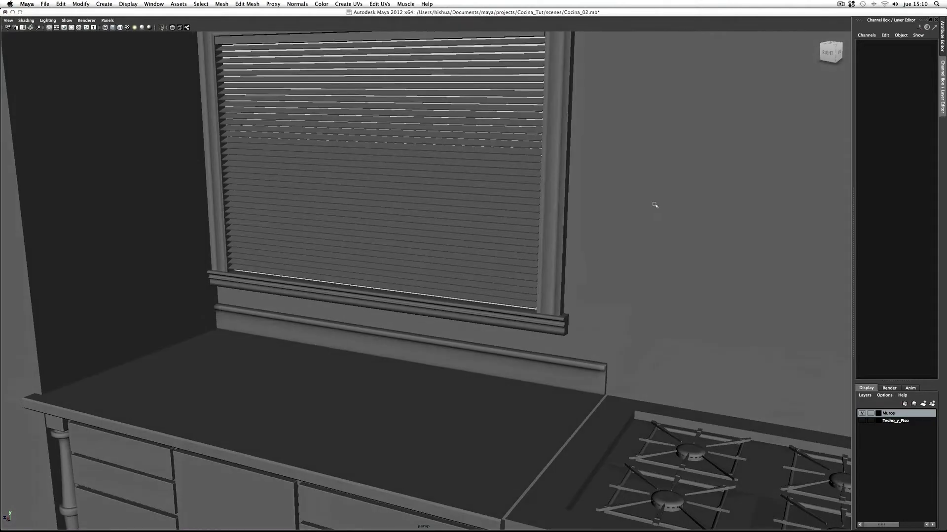
right_click_drag(652, 205, 468, 211, "alt")
left_click_drag(468, 211, 501, 213, "alt")
mouse_move(501, 213)
right_mouse_down("alt")
mouse_move(429, 201)
mouse_move(502, 147)
mouse_move(598, 241)
mouse_move(450, 237)
right_mouse_up("alt")
- Bevel the top bar's edges with a 0.14 offset
left_click(503, 89)
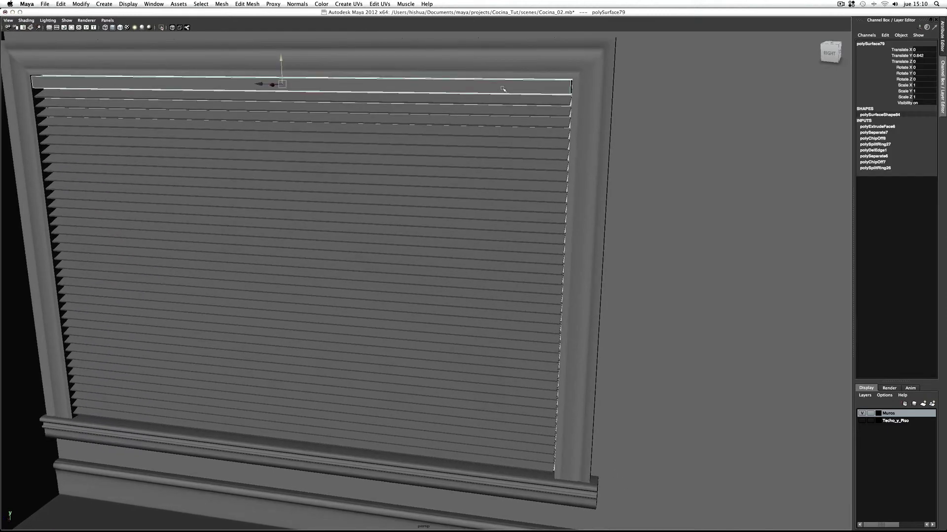
right_click(503, 90)
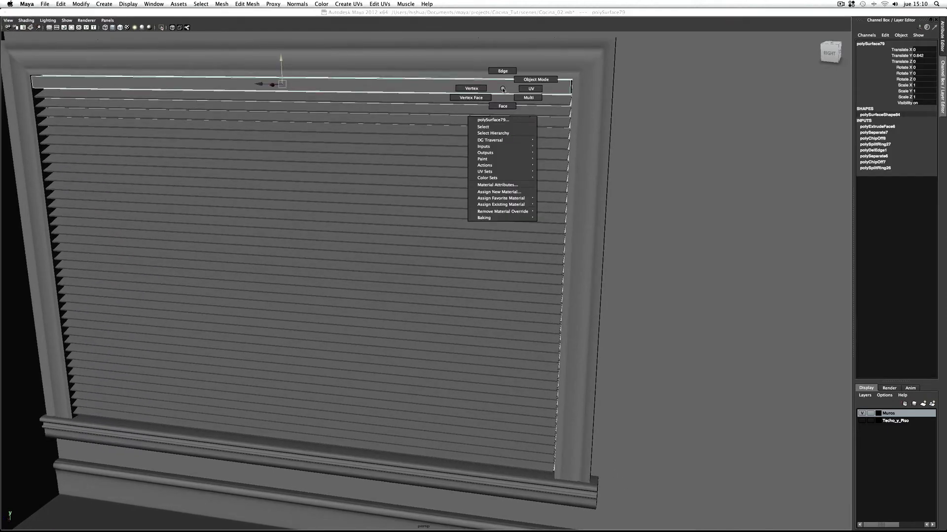
right_click_drag(502, 88, 502, 73)
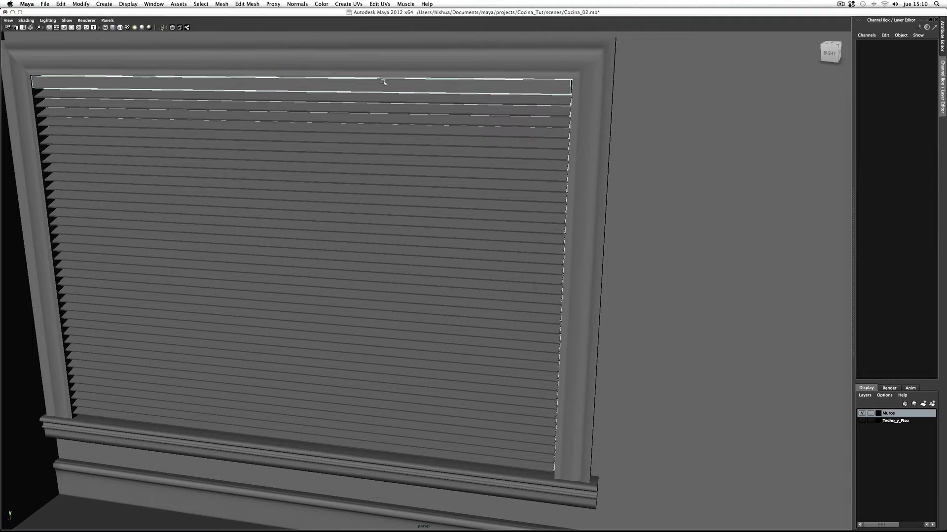
left_click_drag(22, 55, 608, 112)
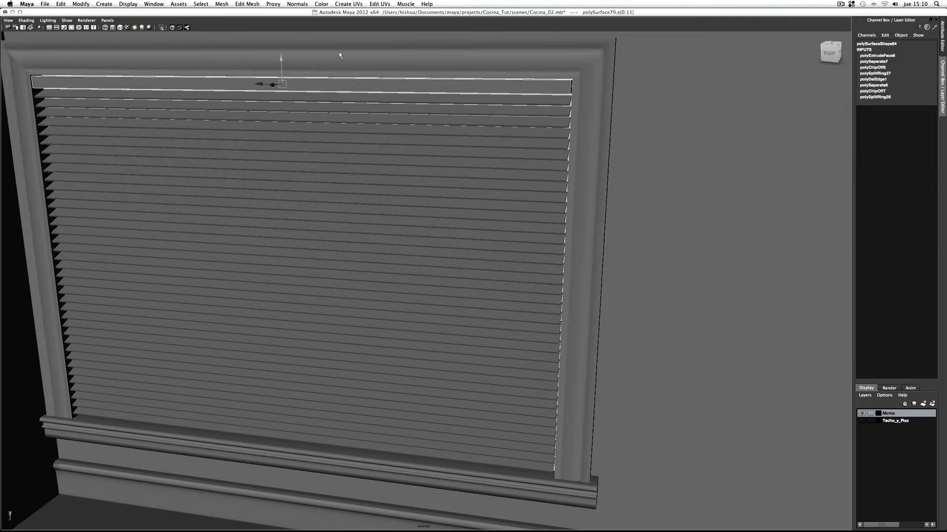
key("space")
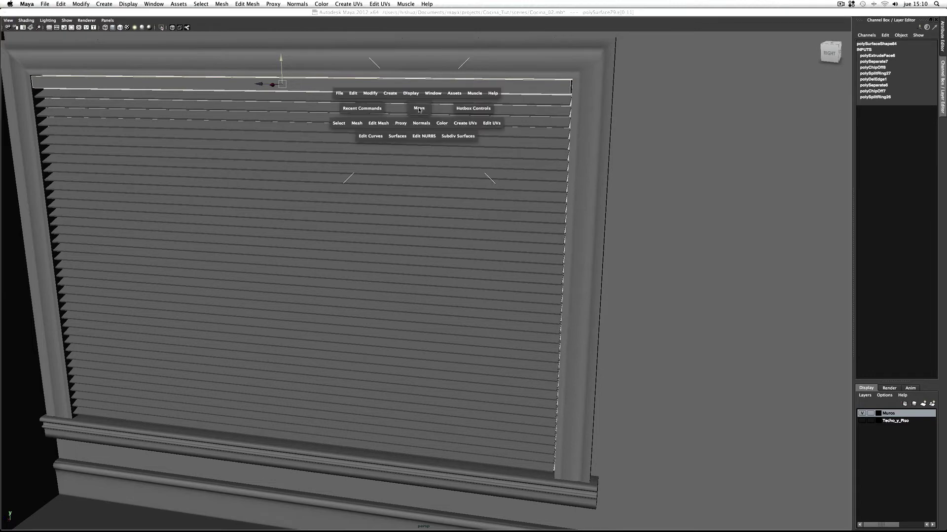
left_click_drag(385, 124, 402, 338)
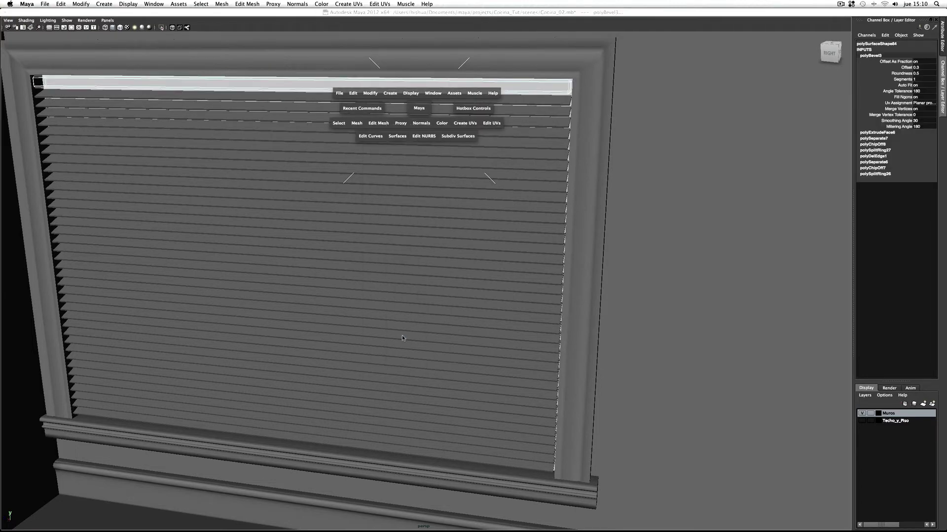
left_click(908, 68)
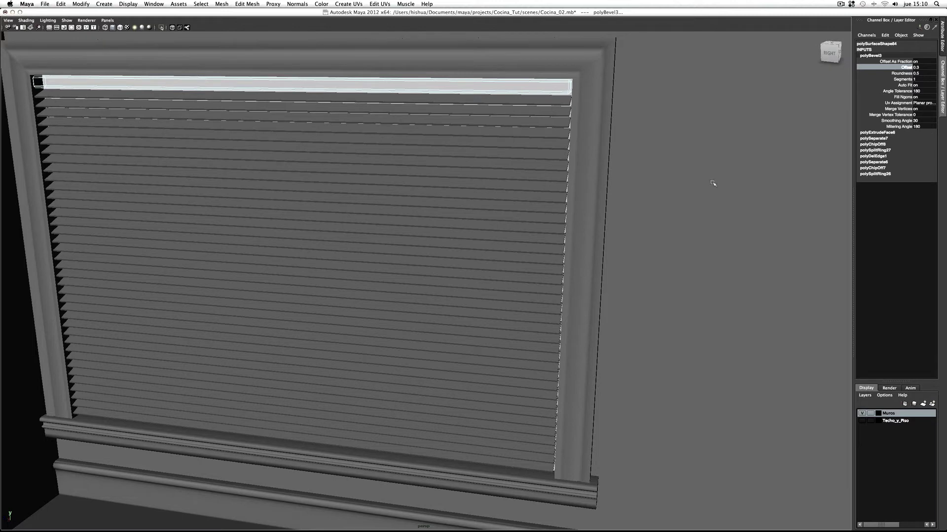
middle_click_drag(712, 183, 707, 182)
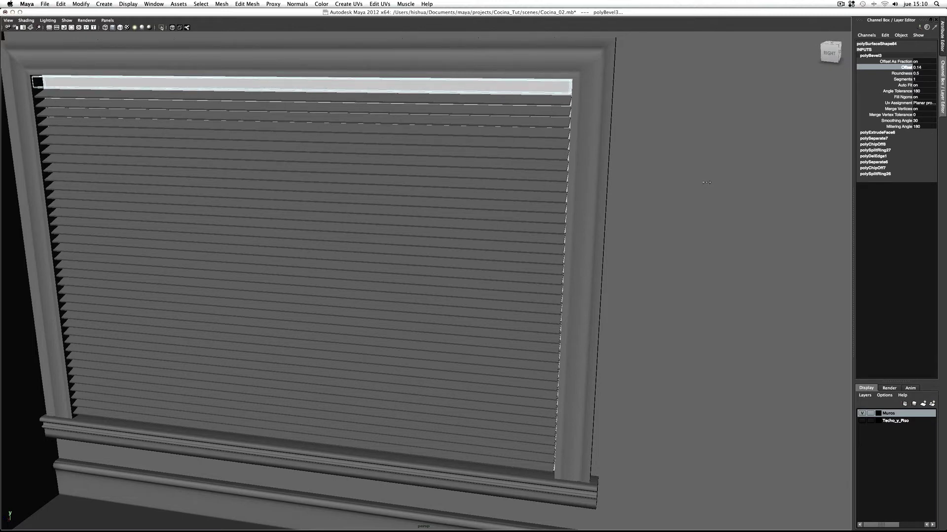
- Select the top slat and frame the window's top-right corner
right_click_drag(530, 90, 567, 81)
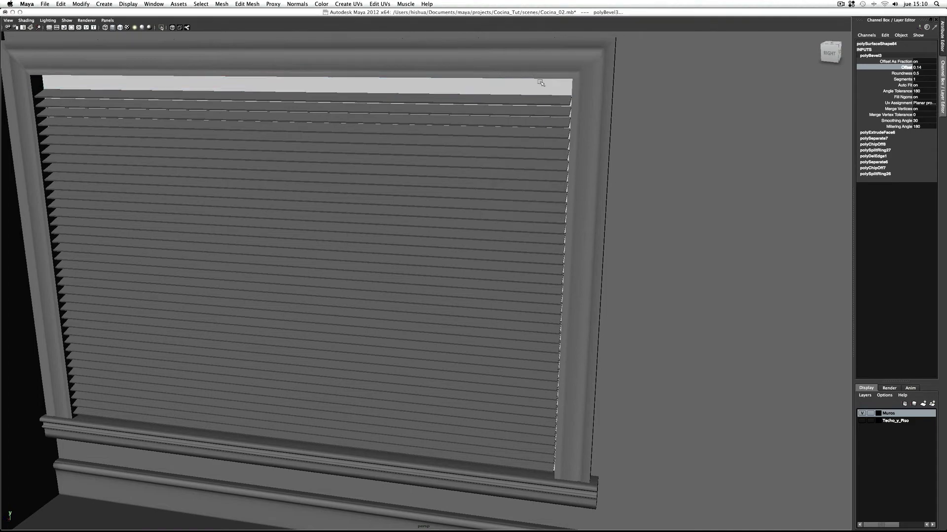
mouse_move(640, 143)
left_mouse_down("alt")
mouse_move(665, 165)
mouse_move(671, 158)
left_mouse_up("alt")
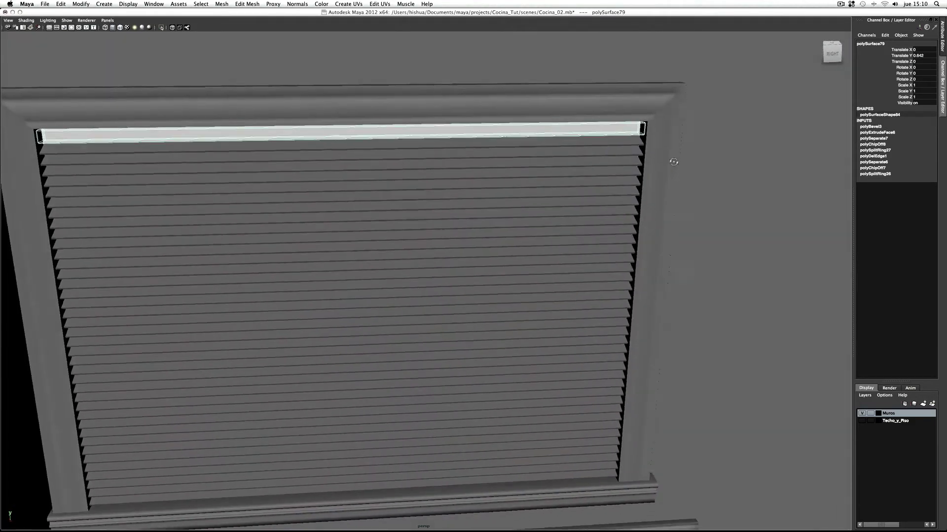
right_click_drag(551, 158, 576, 156, "alt")
middle_click_drag(576, 157, 571, 162, "alt")
left_click_drag(571, 162, 565, 174, "alt")
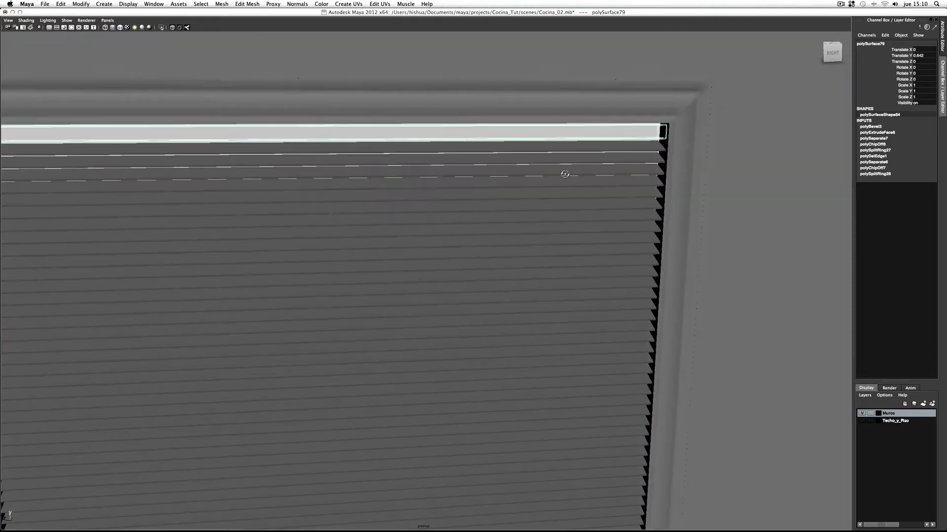
- Assign lambert1 to the blind's top strip and pull back to see the whole window
right_click(593, 133)
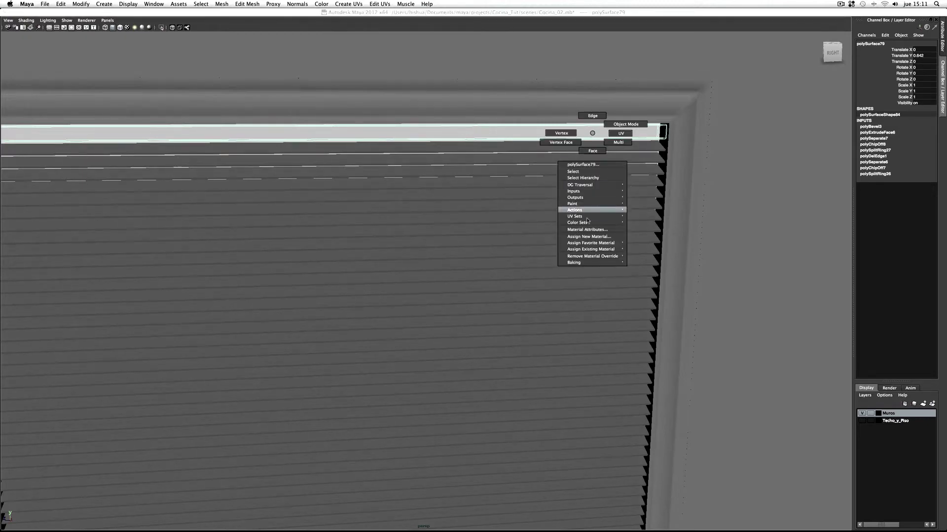
mouse_move(591, 249)
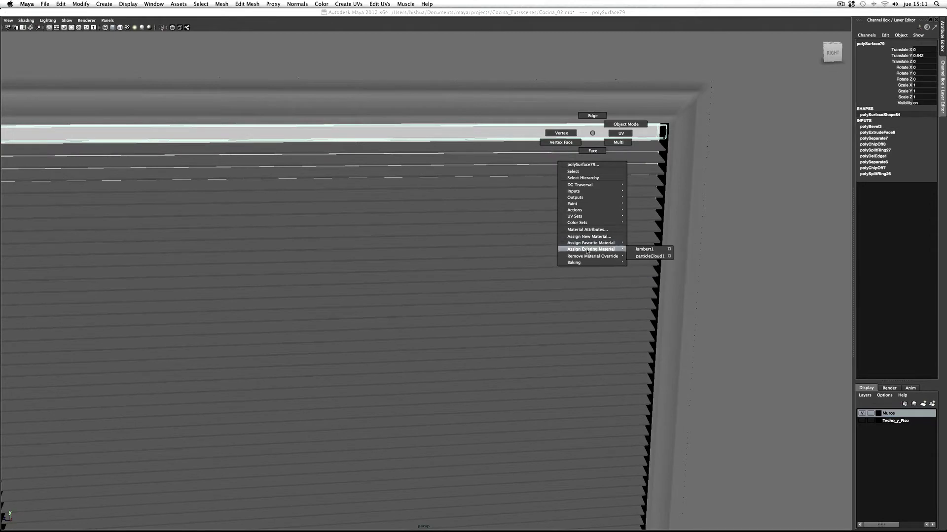
left_click(643, 250)
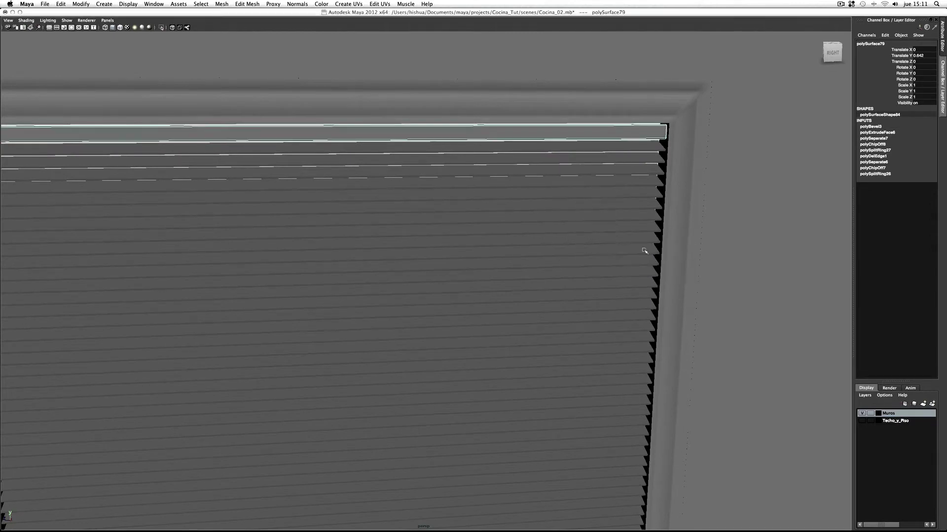
left_click(629, 148)
left_click(626, 137)
left_click(730, 189)
right_click_drag(732, 188, 547, 193, "alt")
left_click(535, 192)
mouse_move(535, 192)
left_mouse_down("alt")
mouse_move(632, 205)
mouse_move(594, 207)
mouse_move(612, 120)
mouse_move(630, 161)
mouse_move(620, 168)
mouse_move(629, 168)
left_mouse_up("alt")
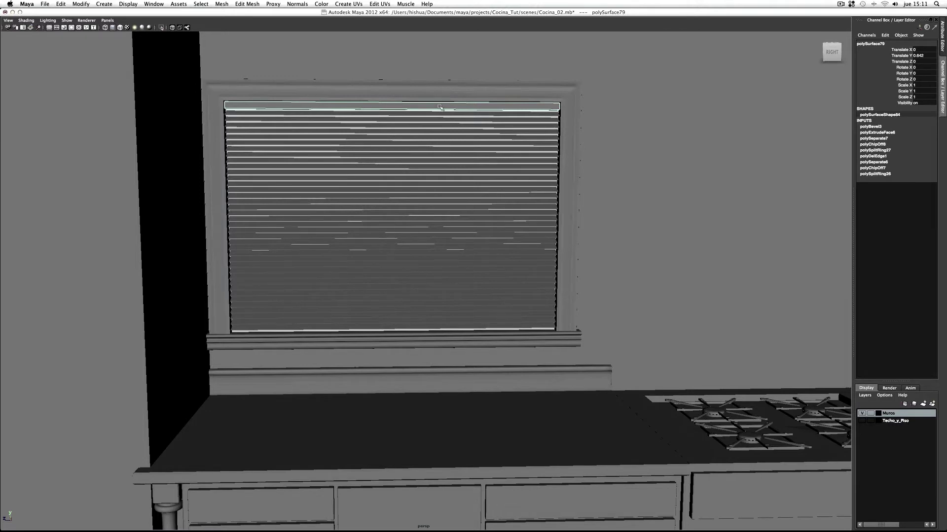
- Move the copied top bar, polySurface118, down to the window bottom and flatten it
left_click(440, 106)
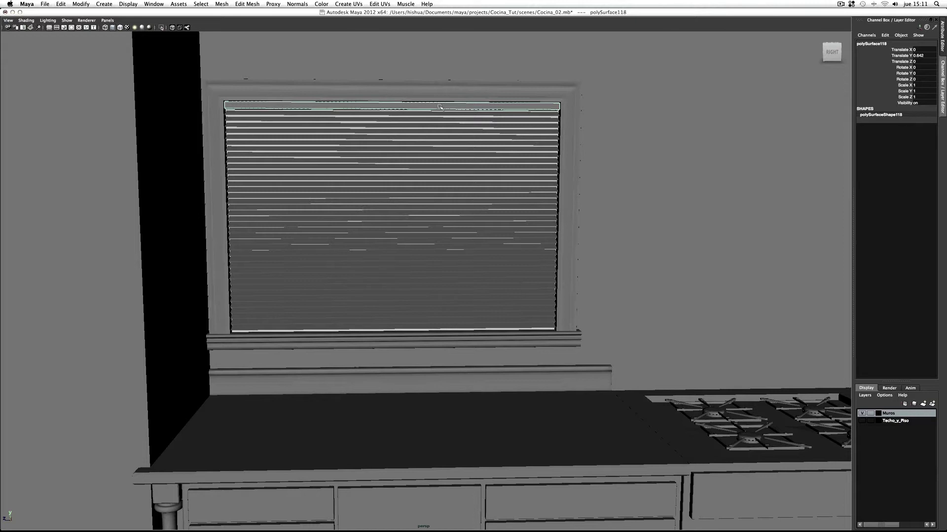
key("w")
left_click_drag(392, 82, 396, 310)
key("r")
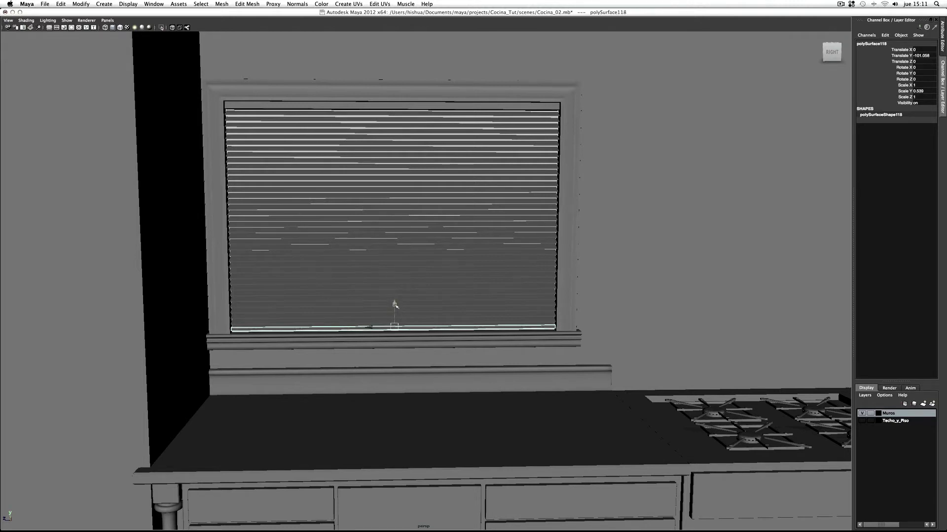
key("w")
left_click_drag(396, 305, 395, 308)
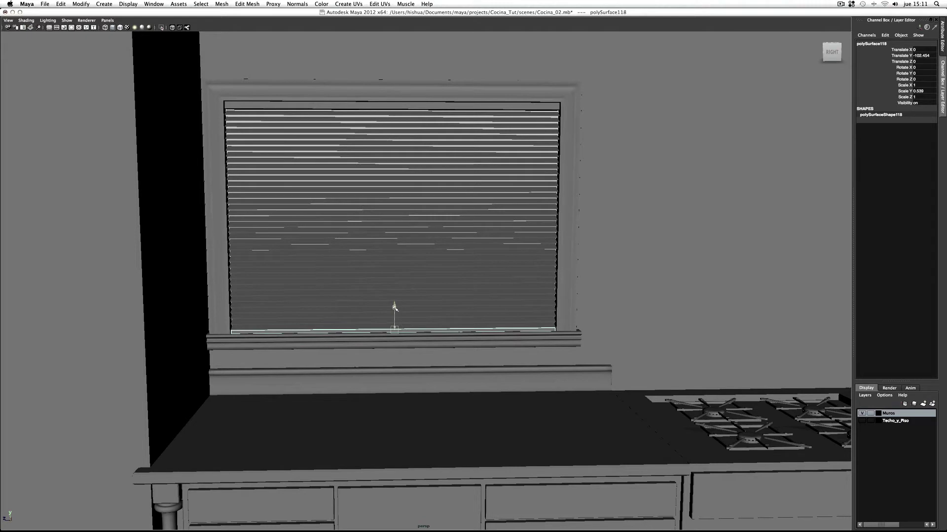
scroll(302, 313, "up", 3)
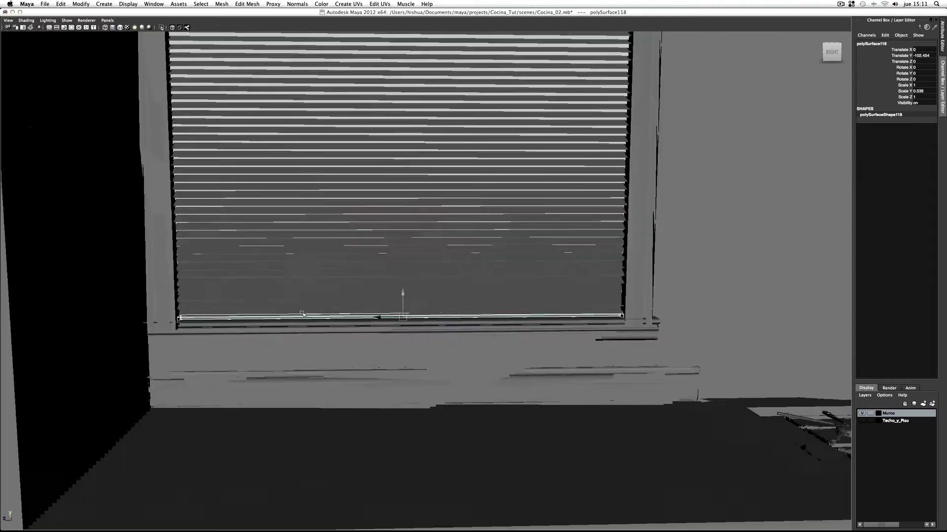
scroll(345, 308, "up", 4)
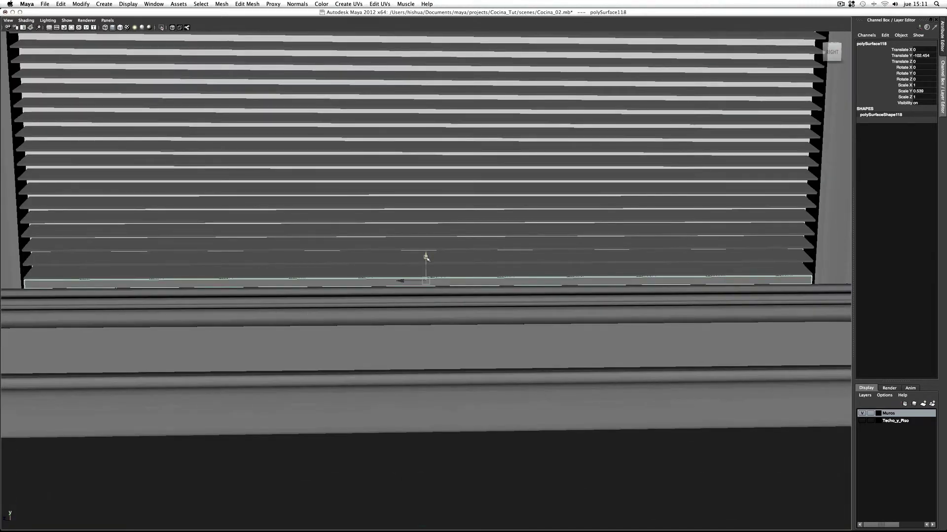
- Delete the overlapping lowest slat; set the rail to Translate Y -100.23, Scale Y 0.871
left_click(495, 271)
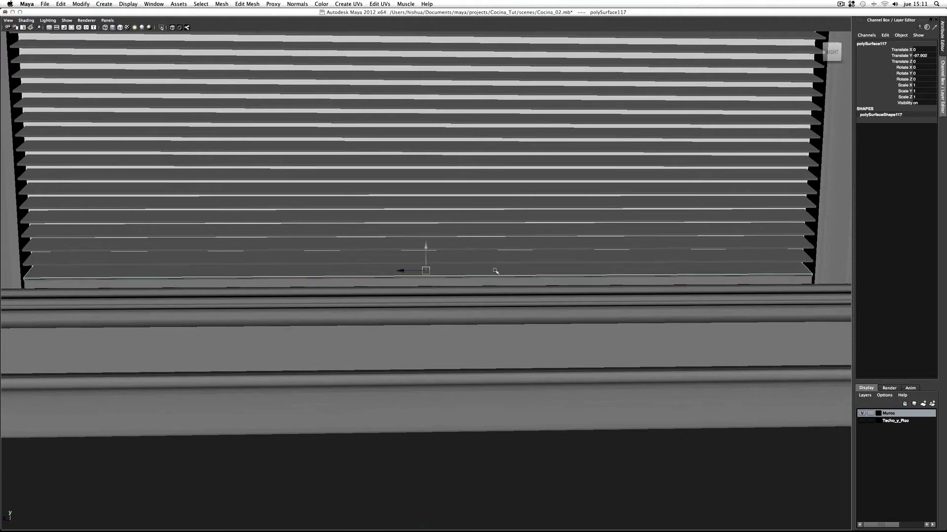
key("Delete")
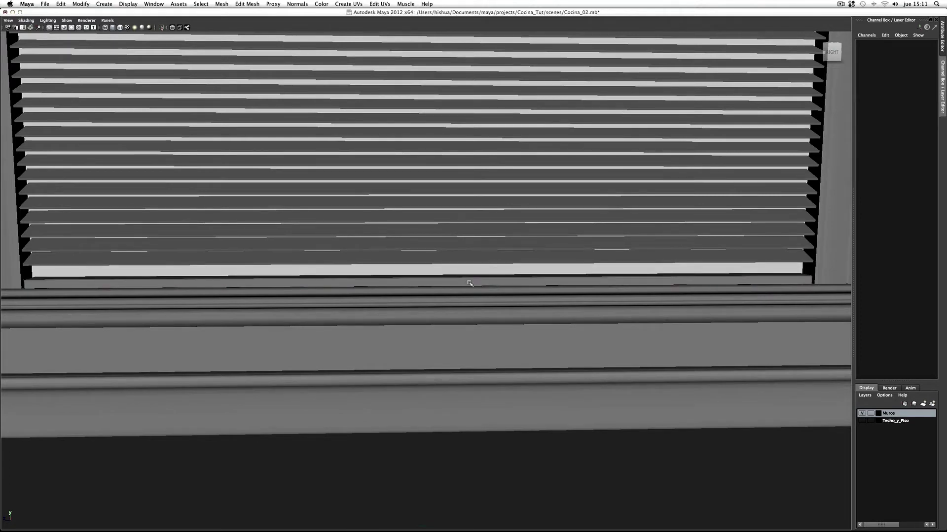
left_click(469, 282)
left_click_drag(427, 256, 427, 245)
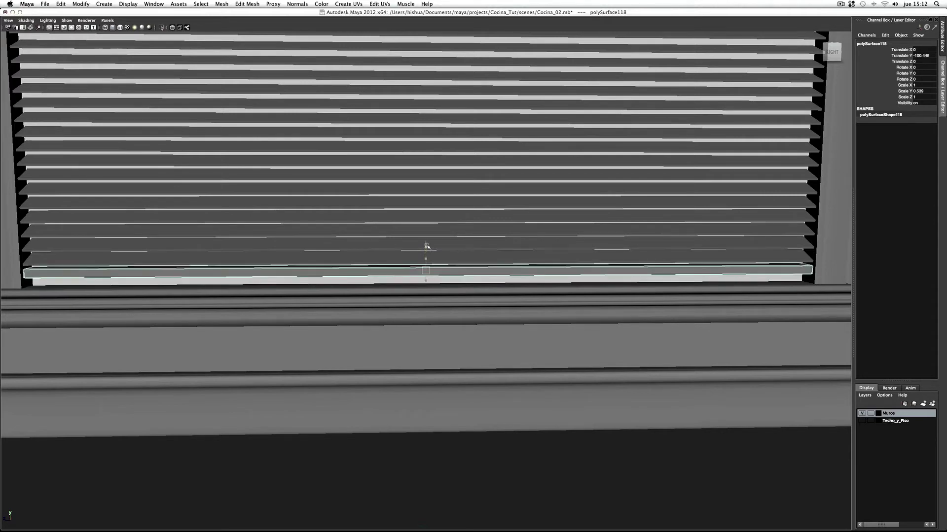
left_click(466, 279)
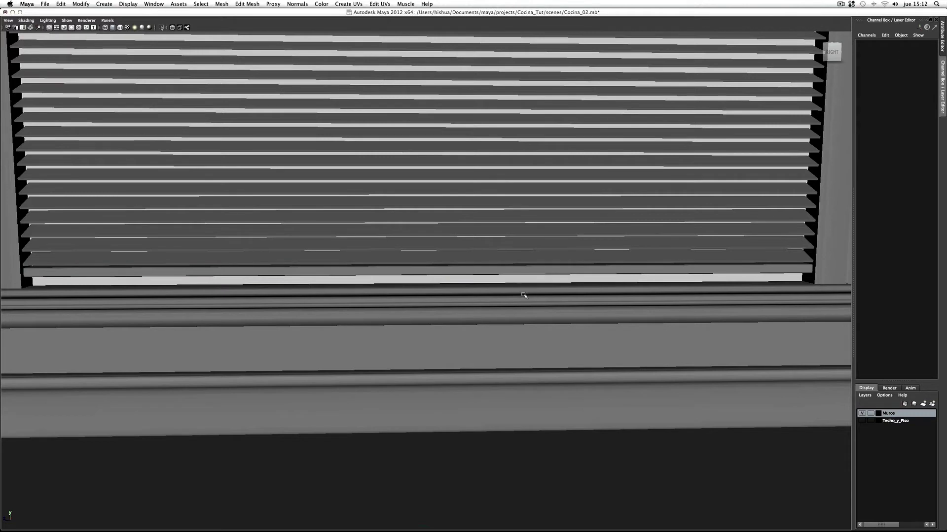
left_click(454, 274)
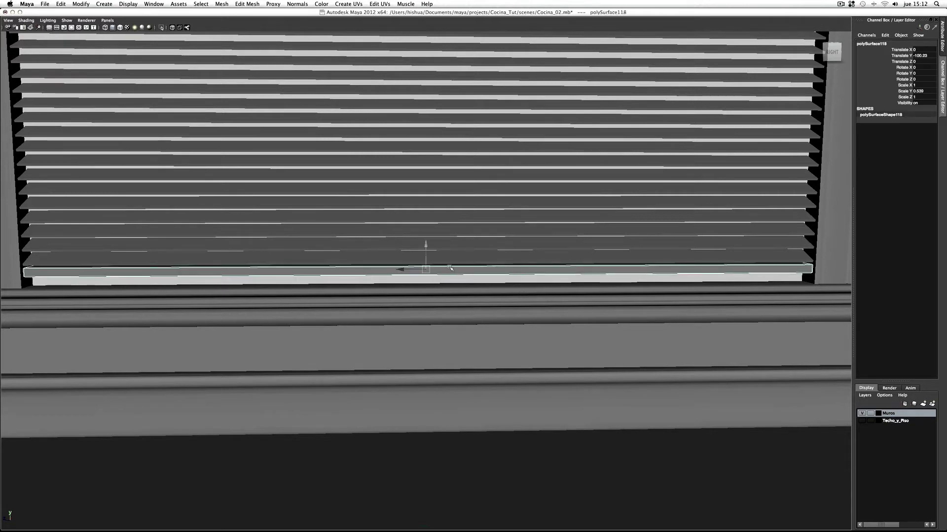
left_click_drag(426, 237, 426, 216)
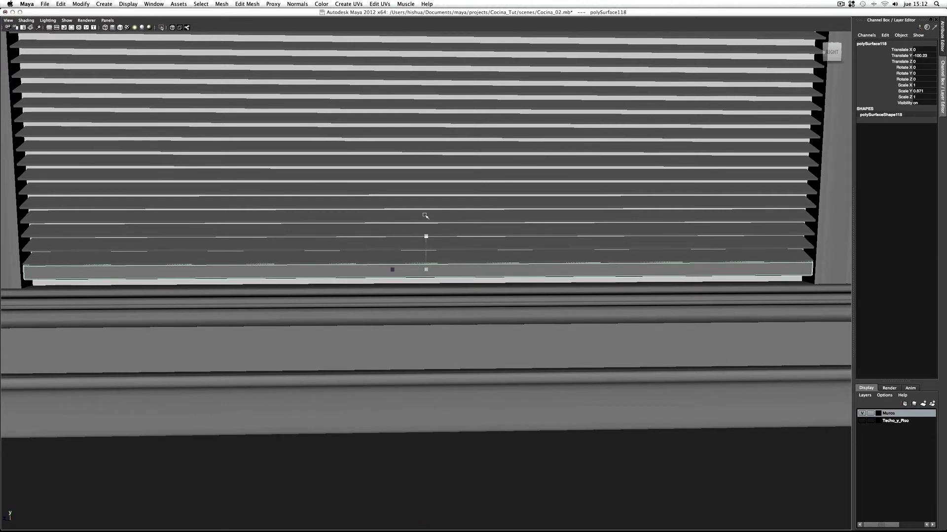
- Lower the bottom rail onto the sill at Translate Y -101.018
key("w")
left_click_drag(425, 245, 426, 249)
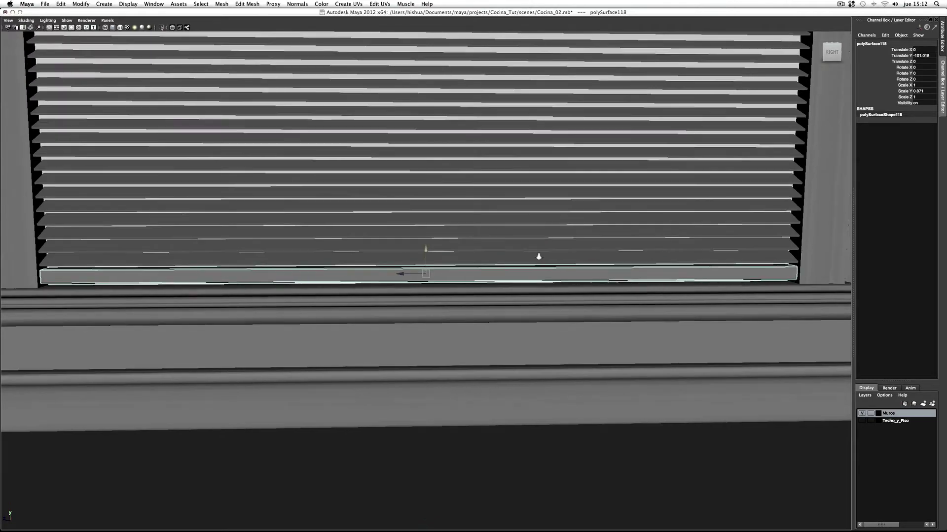
right_click_drag(537, 255, 448, 255, "alt")
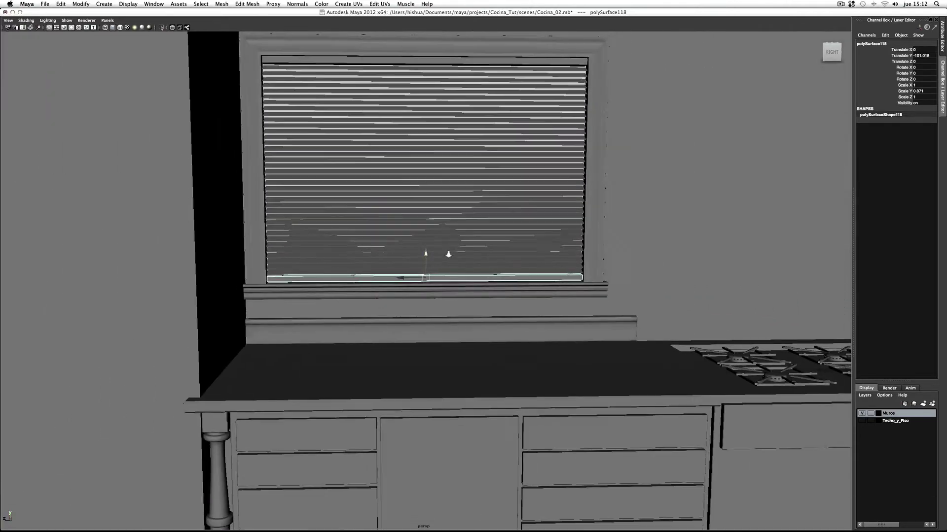
mouse_move(448, 254)
left_mouse_down("alt")
mouse_move(572, 241)
mouse_move(540, 242)
left_mouse_up("alt")
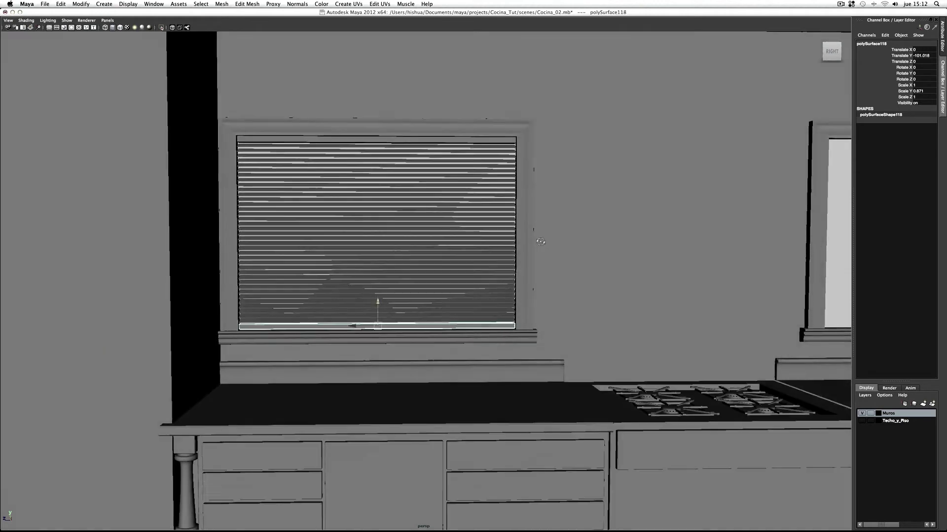
right_click_drag(450, 219, 519, 217, "alt")
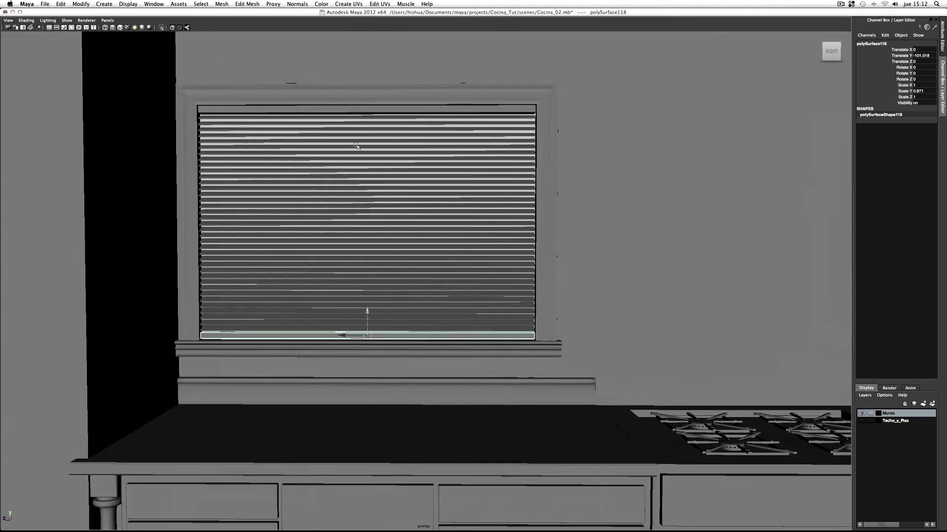
- Turn on Wireframe on Shaded and close in on the blind's top-right corner
left_click(120, 27)
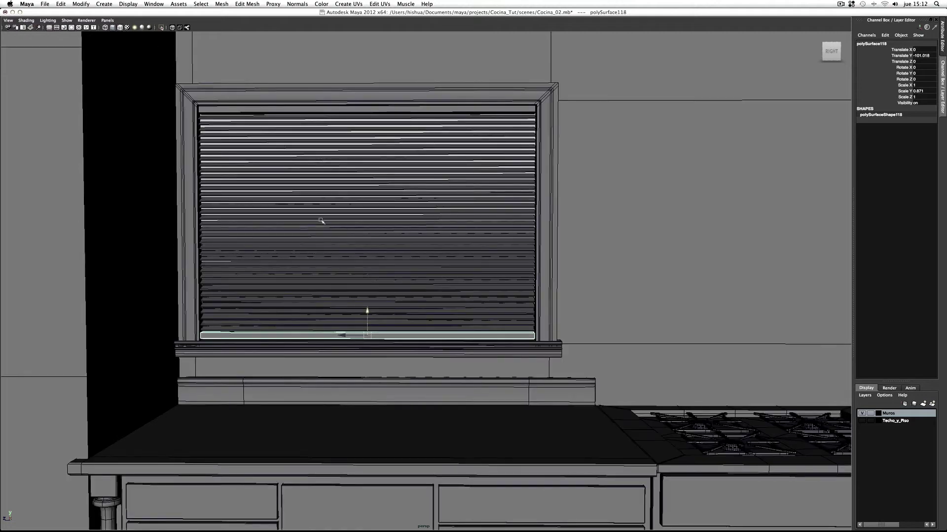
mouse_move(321, 220)
right_mouse_down("alt")
mouse_move(488, 227)
mouse_move(537, 182)
right_mouse_up("alt")
right_click_drag(617, 233, 498, 283, "alt")
mouse_move(409, 241)
right_mouse_down("alt")
mouse_move(505, 238)
mouse_move(522, 195)
mouse_move(465, 245)
mouse_move(496, 238)
mouse_move(553, 174)
right_mouse_up("alt")
left_click_drag(553, 173, 558, 173, "alt")
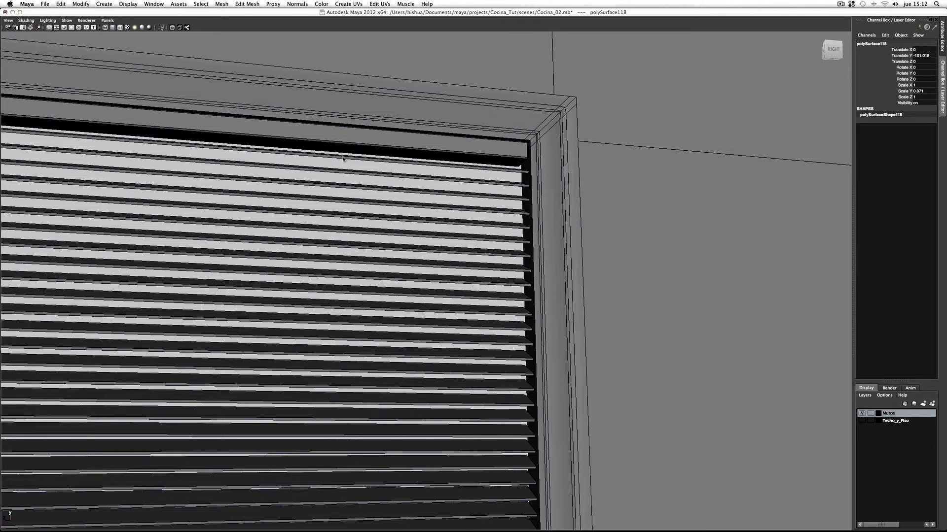
- Create a polygon cylinder, pCylinder5, from the hotbox Create menu
key("space")
left_click(315, 145)
mouse_move(333, 162)
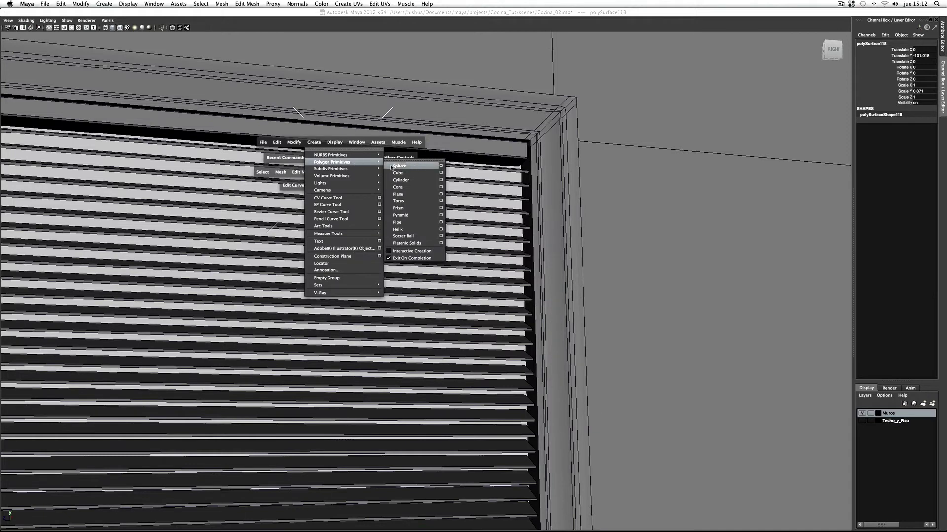
left_click(400, 181)
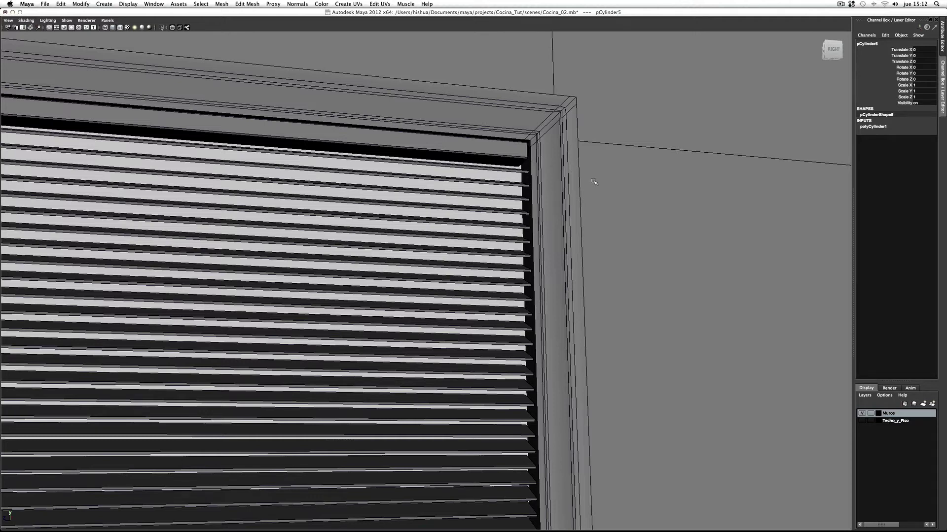
- Move the cylinder to the blind's top-right corner
right_click_drag(593, 182, 531, 254, "alt")
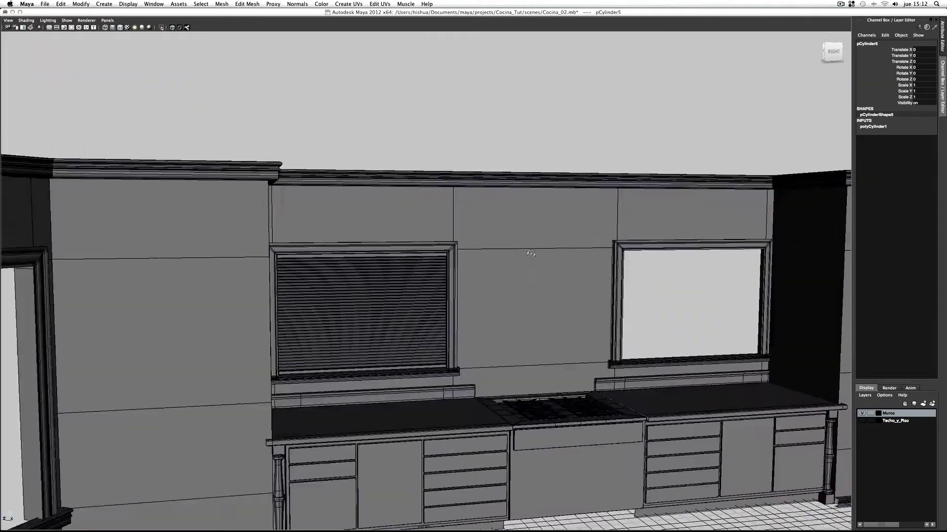
left_click_drag(530, 254, 645, 273, "alt")
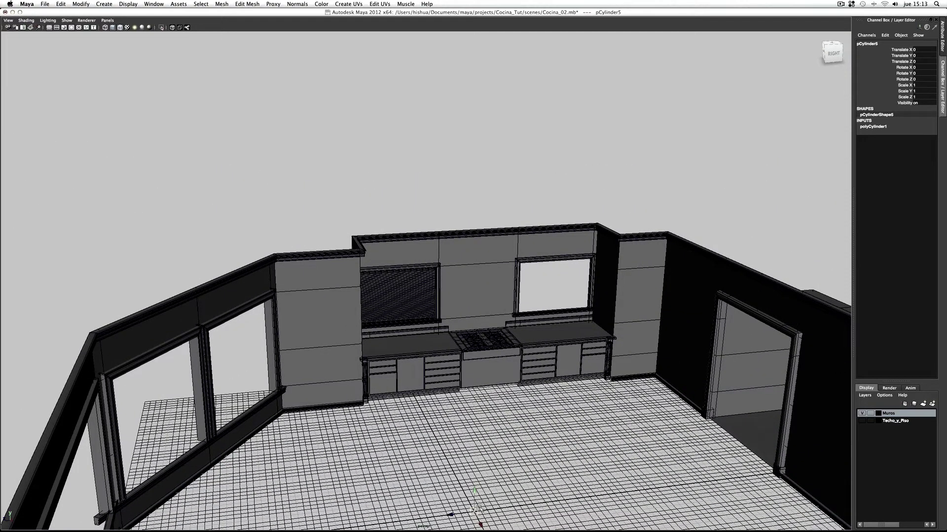
scroll(658, 304, "up", 3)
scroll(345, 298, "up", 3)
scroll(399, 292, "up", 3)
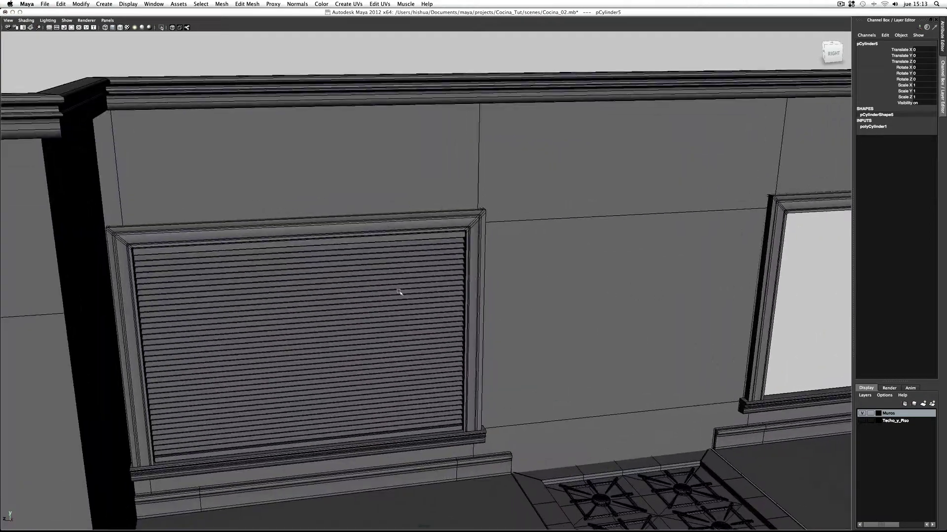
scroll(402, 281, "up", 3)
scroll(493, 266, "up", 3)
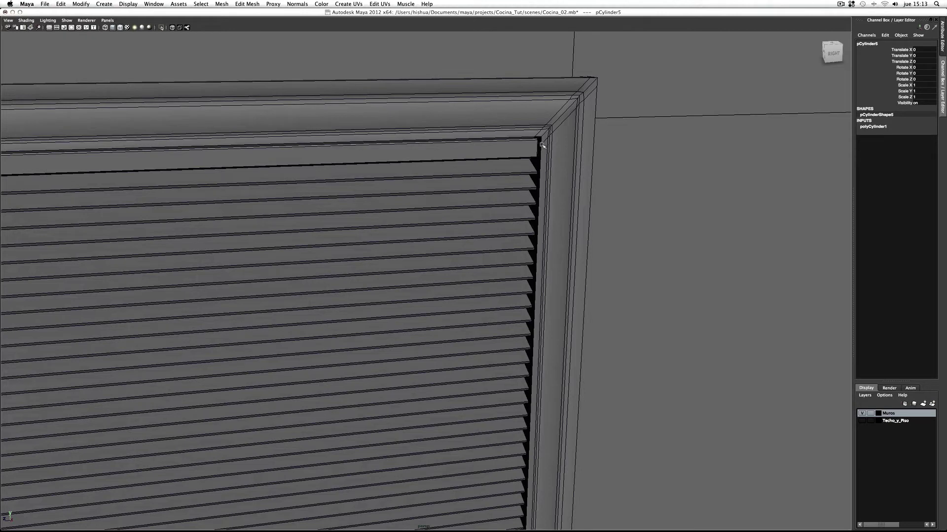
middle_click_drag(542, 145, 540, 145)
middle_click_drag(518, 146, 505, 146)
mouse_move(590, 172)
left_mouse_down("alt")
mouse_move(590, 154)
mouse_move(621, 163)
left_mouse_up("alt")
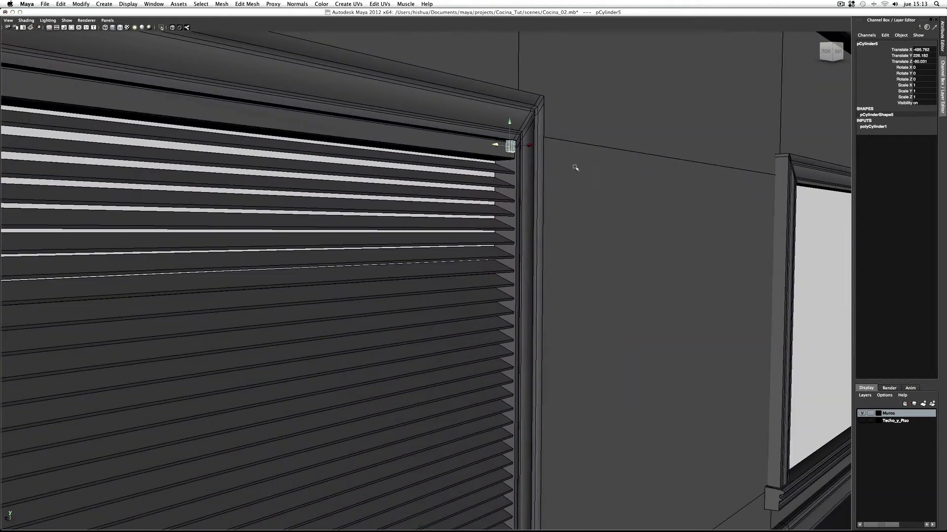
- Scale the cylinder into a thin, short vertical rod
key("r")
left_click_drag(510, 113, 510, 62)
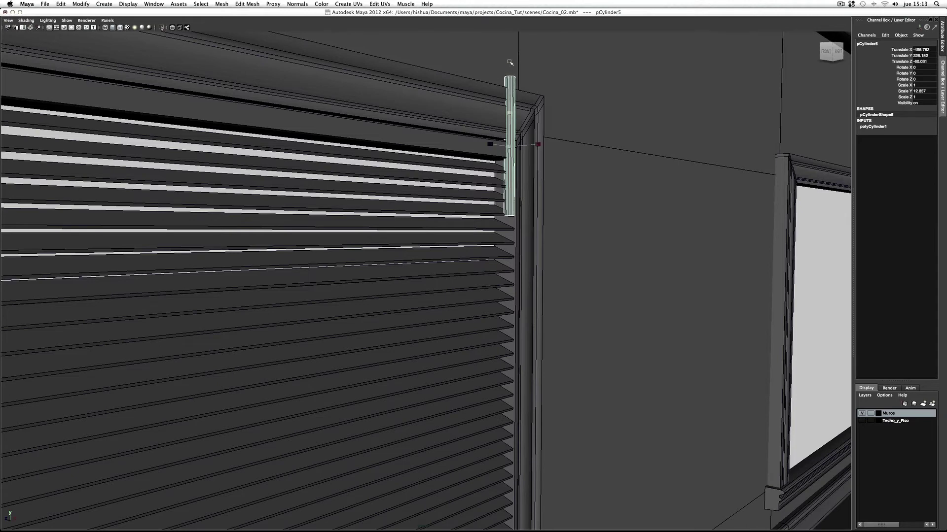
left_click_drag(510, 115, 510, 78)
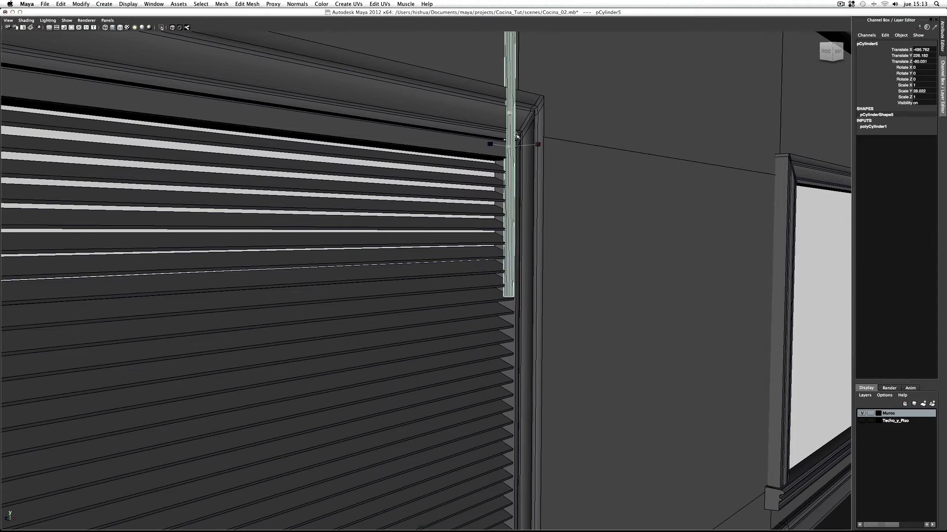
left_click(510, 148)
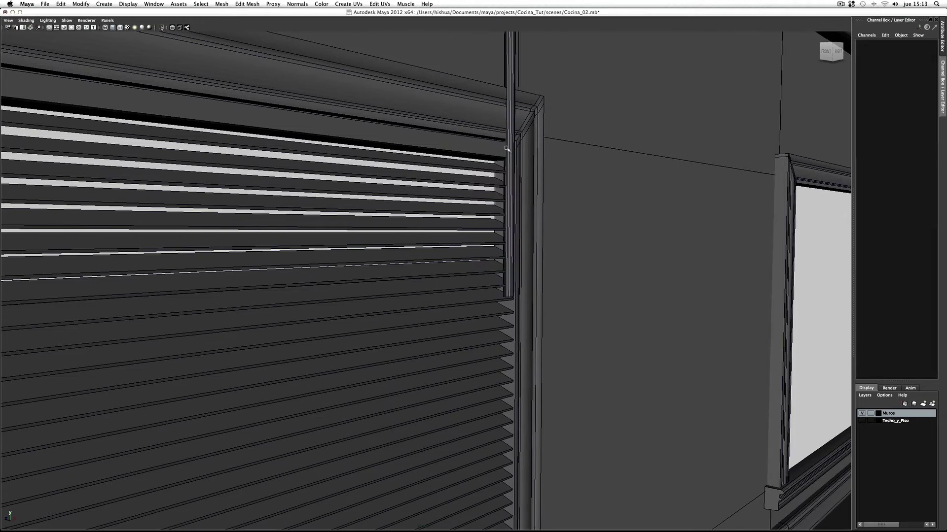
left_click(510, 104)
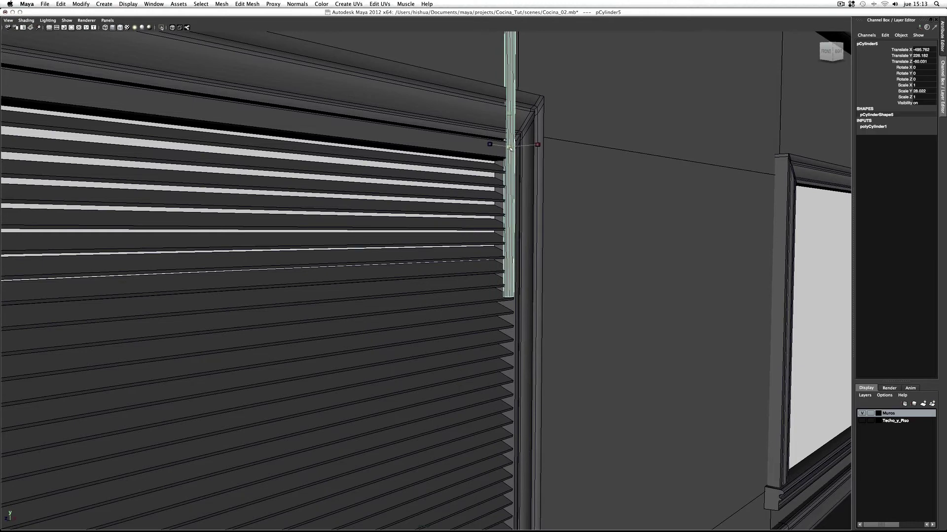
left_click_drag(509, 147, 390, 165)
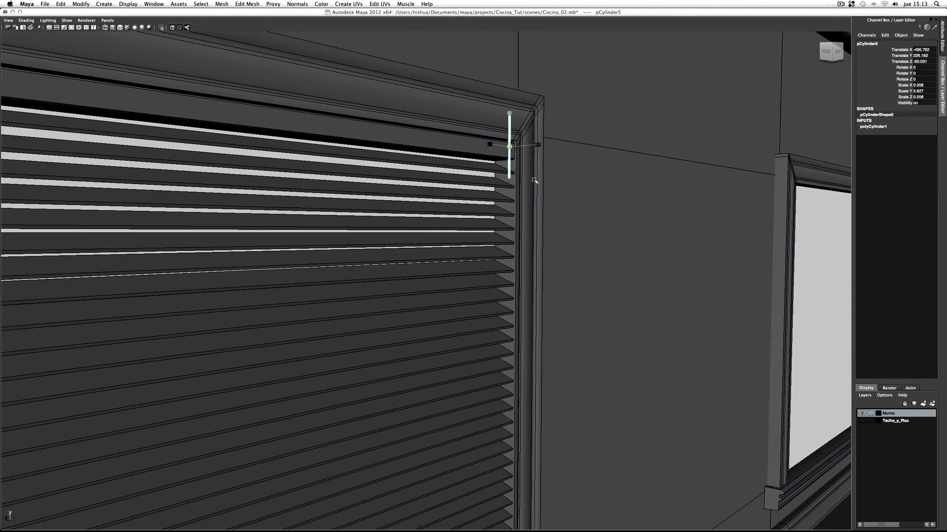
- Snap pCylinder5's pivot to its top end under the top rail
key("f")
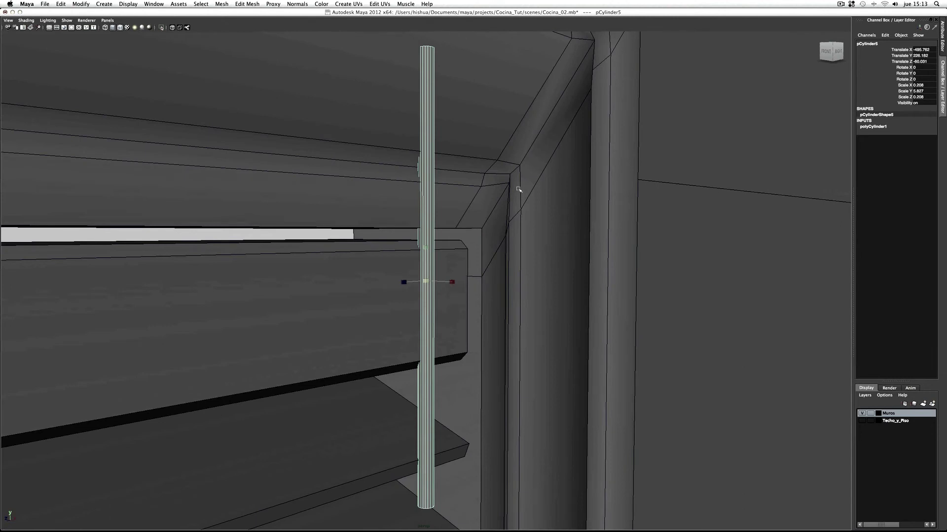
left_click_drag(519, 190, 438, 165, "alt")
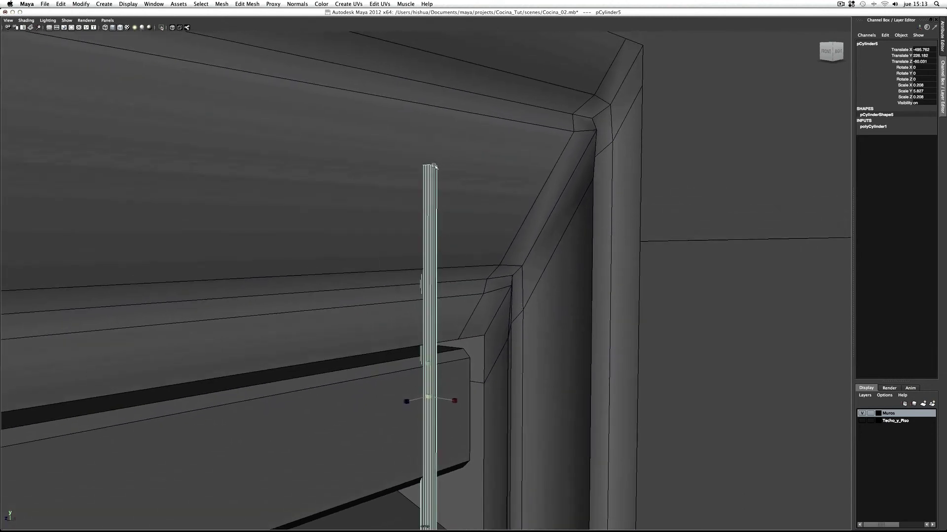
key("Insert")
middle_click(435, 167)
key("Insert")
mouse_move(553, 191)
left_mouse_down("alt")
mouse_move(593, 190)
mouse_move(386, 203)
mouse_move(396, 202)
mouse_move(440, 298)
mouse_move(440, 324)
left_mouse_up("alt")
key("w")
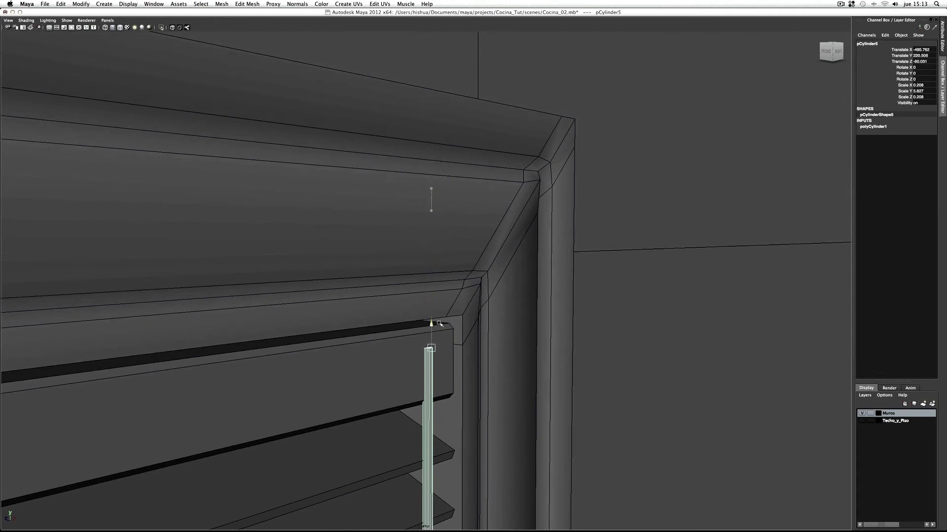
- Zoom and orbit to view the blind's top corner and the stove wall
scroll(583, 313, "up", 3)
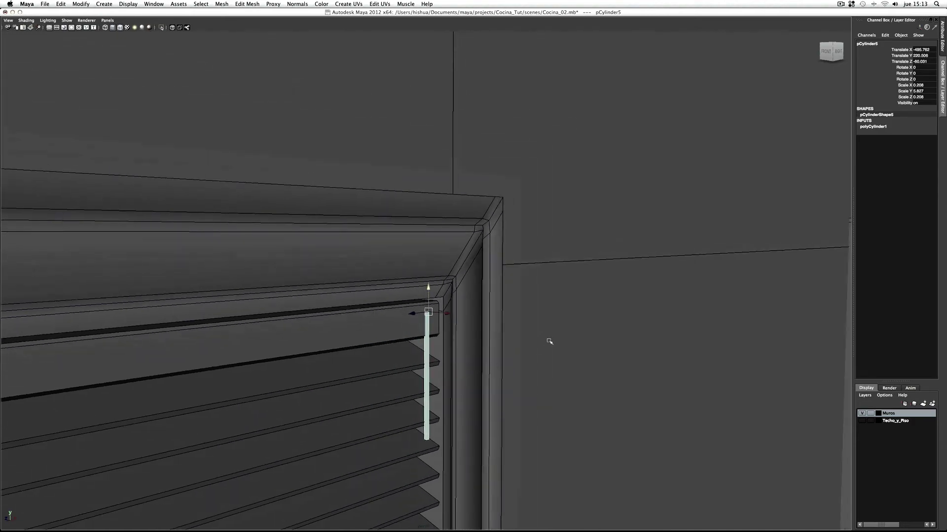
middle_click_drag(548, 342, 537, 219, "alt")
mouse_move(536, 220)
left_mouse_down("alt")
mouse_move(649, 250)
mouse_move(547, 321)
mouse_move(549, 220)
left_mouse_up("alt")
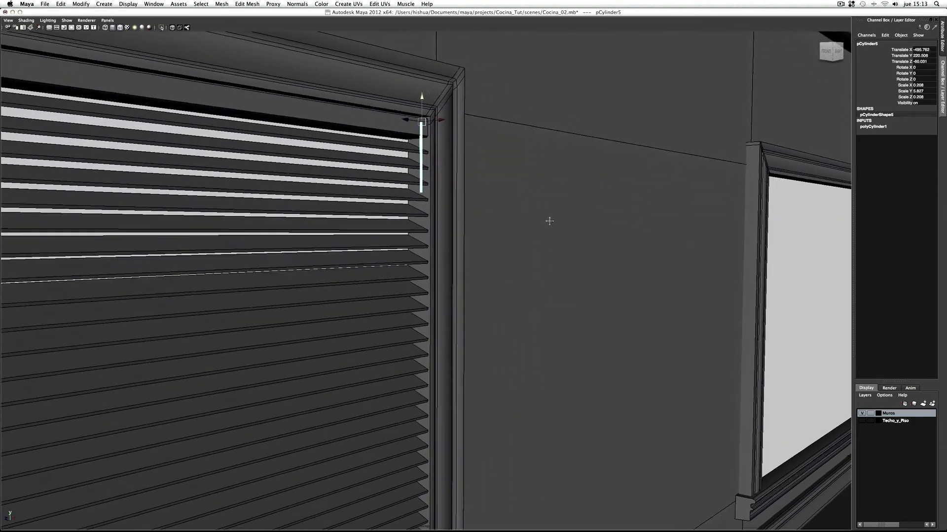
mouse_move(549, 220)
right_mouse_down("alt")
mouse_move(586, 203)
mouse_move(646, 275)
right_mouse_up("alt")
left_click_drag(646, 275, 522, 274, "alt")
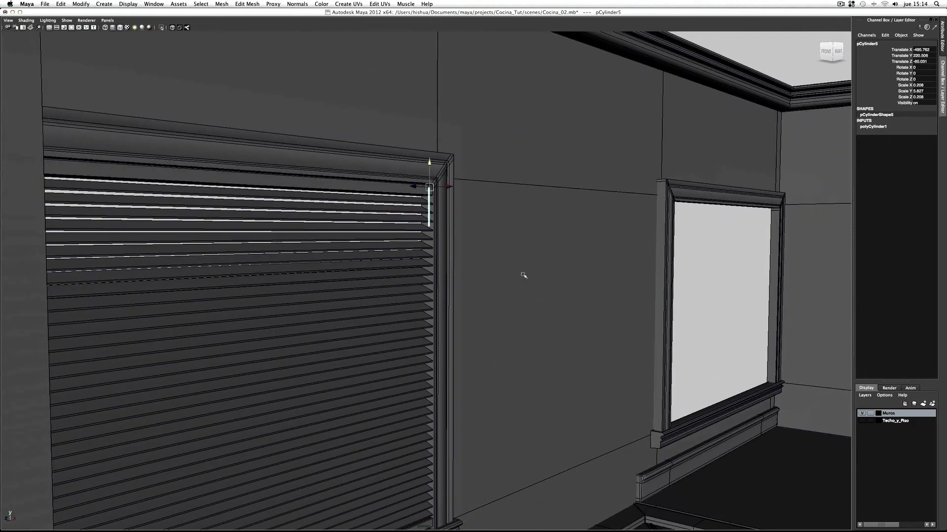
mouse_move(522, 274)
middle_mouse_down("alt")
mouse_move(530, 201)
mouse_move(529, 212)
middle_mouse_up("alt")
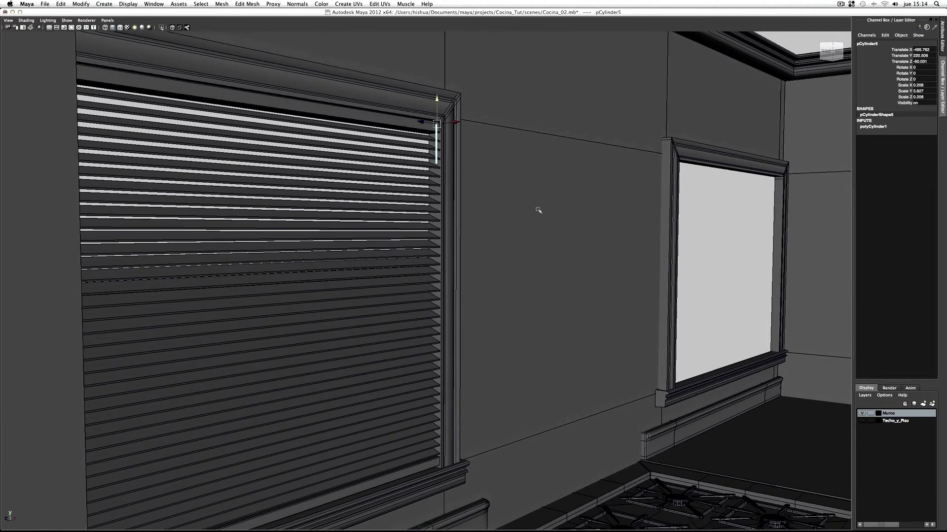
- Stretch the cord in Y down to the bottom of the blind
key("r")
left_click_drag(440, 91, 440, 56)
left_click_drag(437, 90, 439, 55)
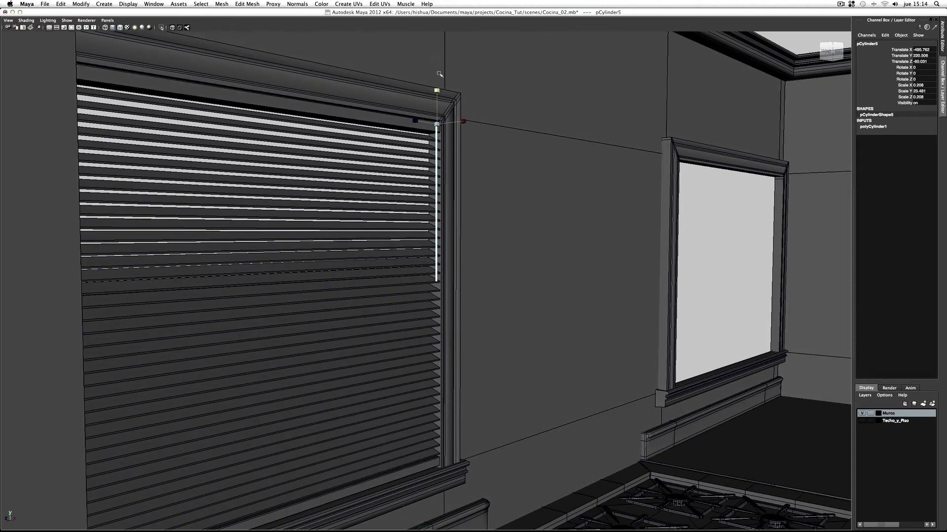
left_click_drag(437, 91, 439, 52)
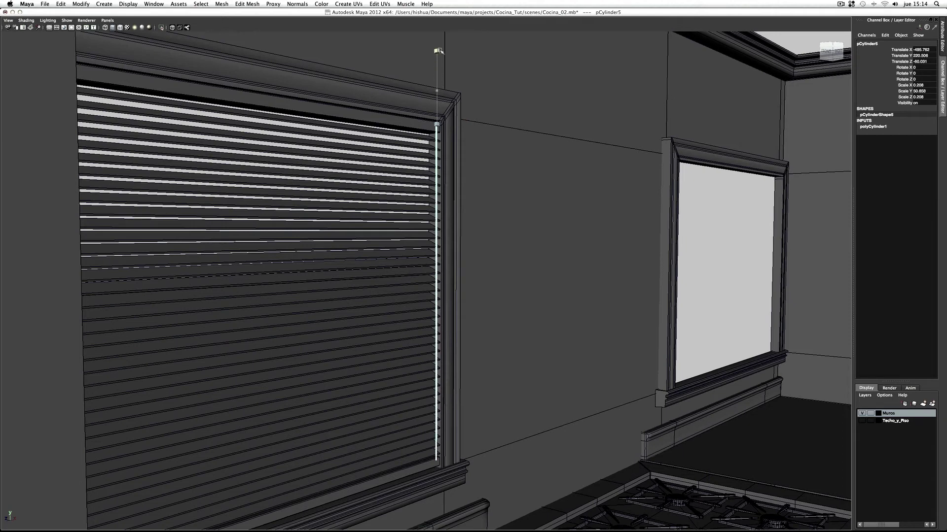
left_click_drag(438, 51, 439, 50)
mouse_move(527, 234)
left_mouse_down("alt")
mouse_move(506, 241)
mouse_move(515, 243)
left_mouse_up("alt")
- Slide the cord inward, then duplicate it to the blind's left edge
key("w")
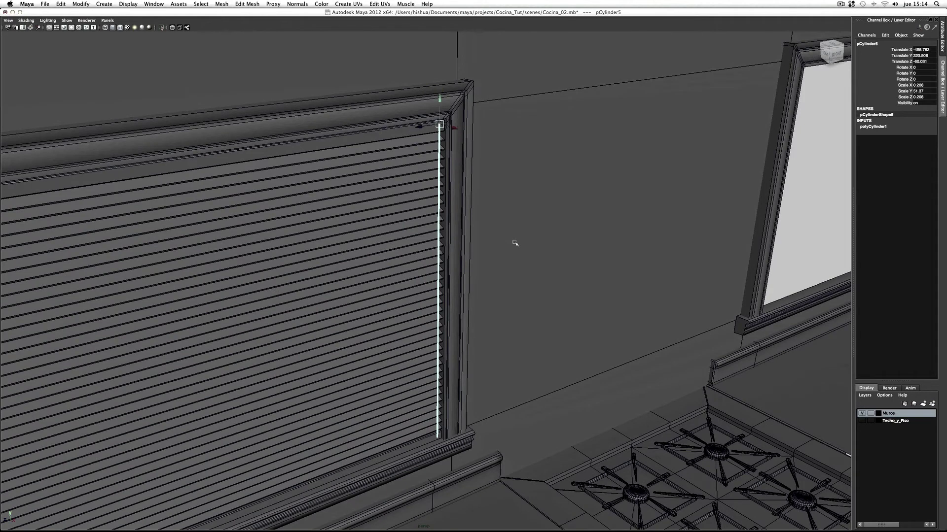
mouse_move(421, 128)
left_mouse_down()
mouse_move(408, 126)
mouse_move(439, 128)
left_mouse_up()
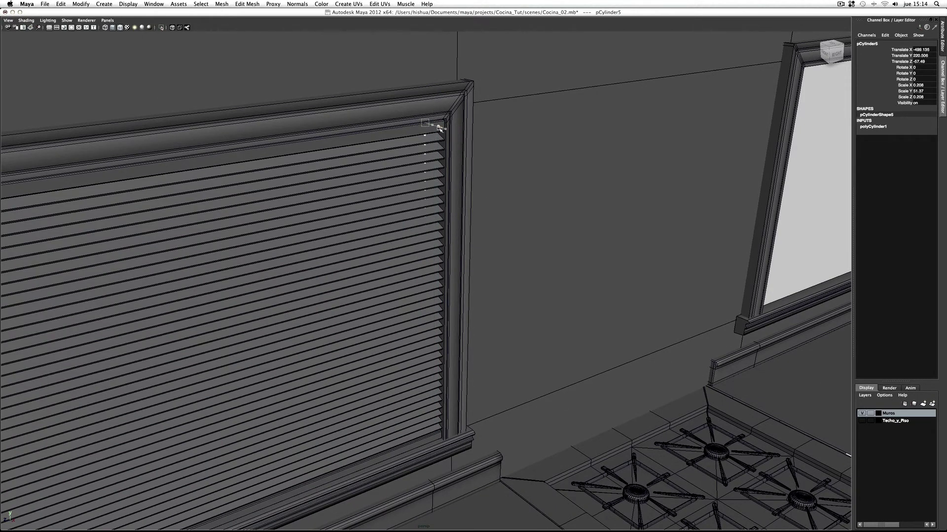
left_click_drag(528, 177, 495, 161, "alt")
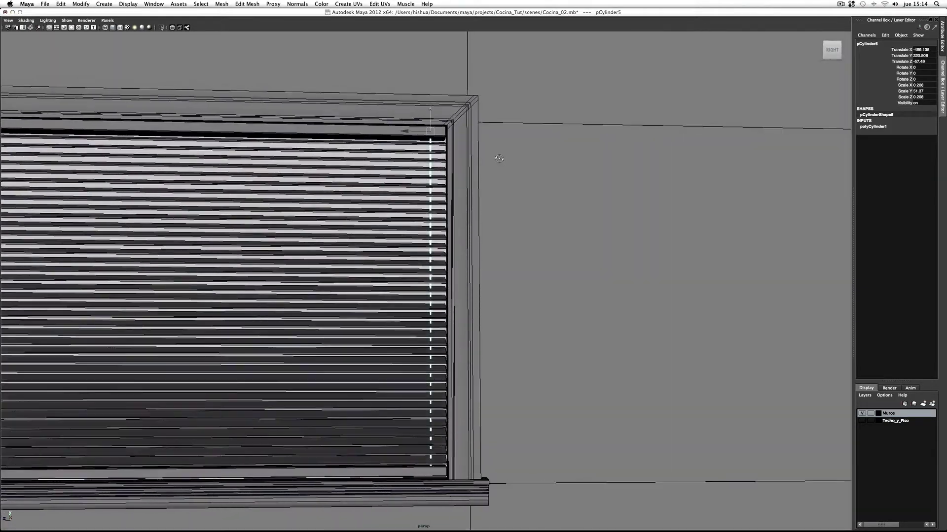
mouse_move(496, 162)
right_mouse_down("alt")
mouse_move(624, 184)
mouse_move(559, 194)
right_mouse_up("alt")
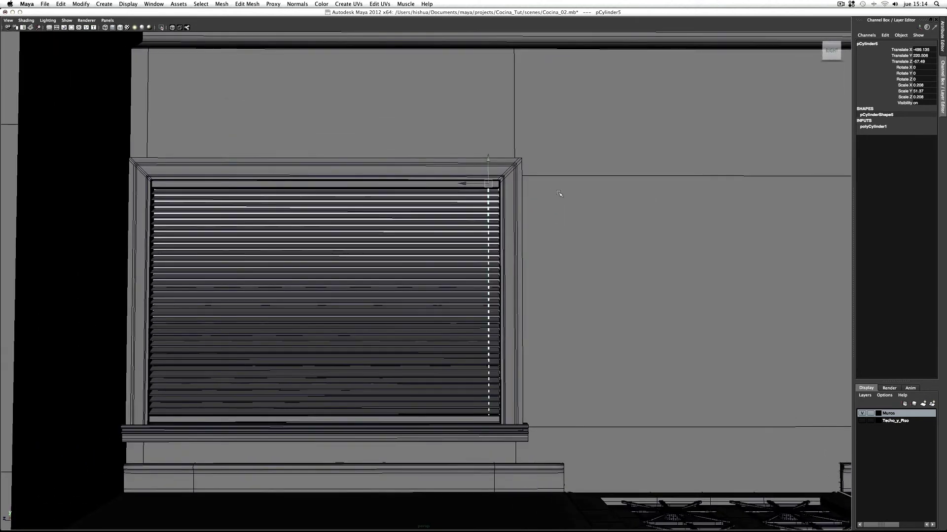
key("ctrl+d")
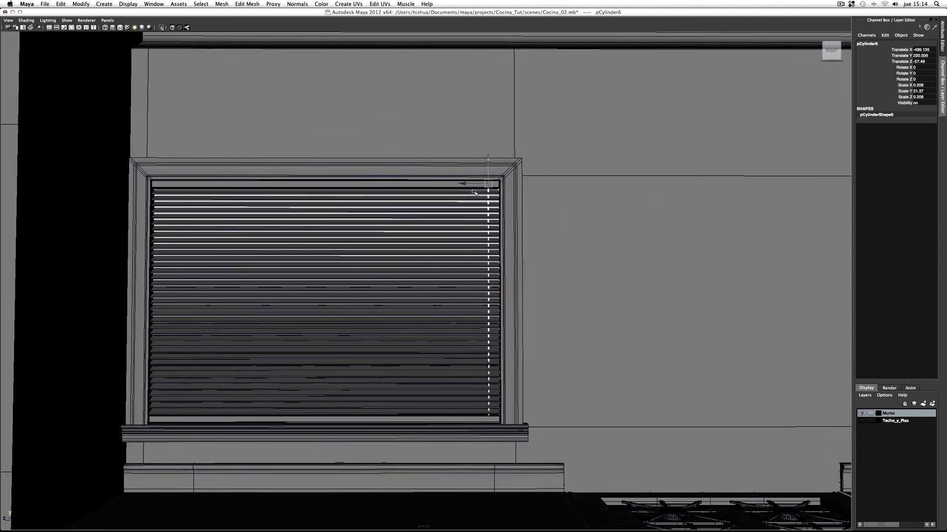
left_click_drag(468, 183, 140, 183)
- Box-select the blind slats
right_click_drag(647, 250, 492, 253, "alt")
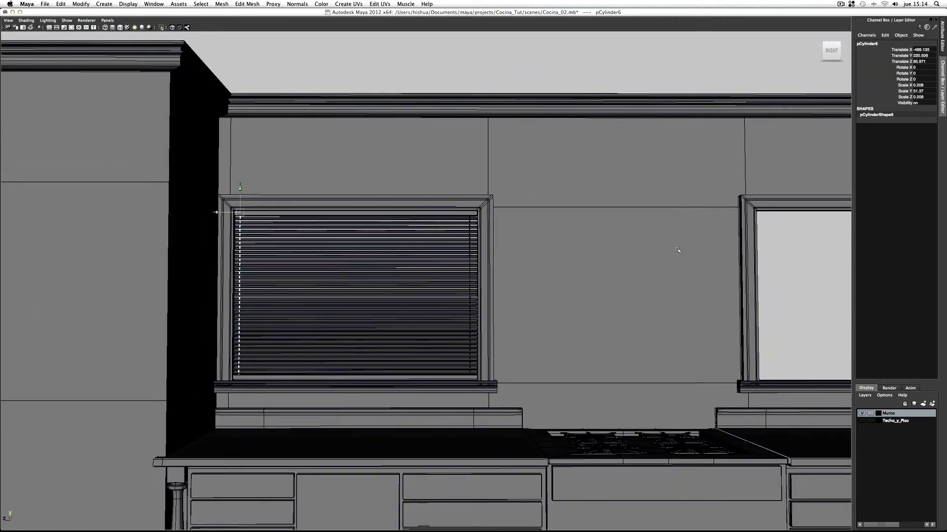
left_click(569, 71)
left_click_drag(557, 233, 558, 232, "alt")
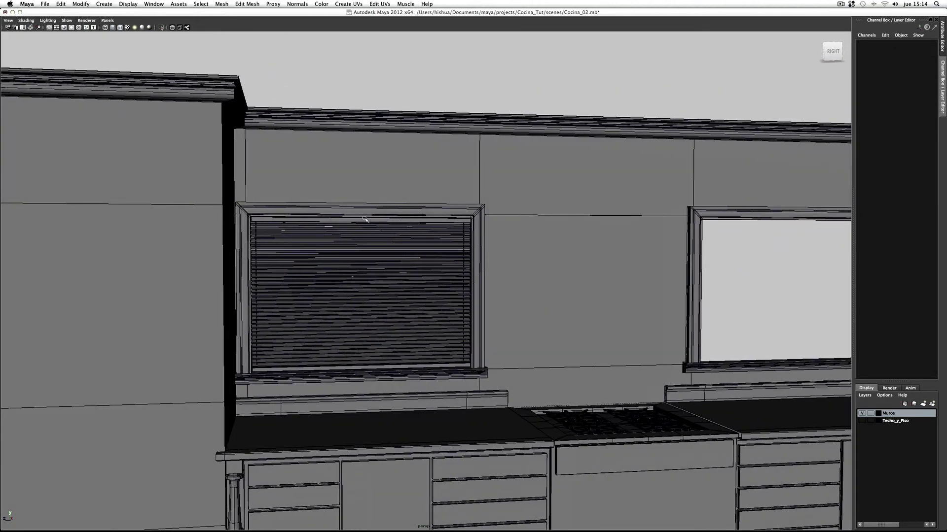
left_click_drag(341, 222, 385, 369)
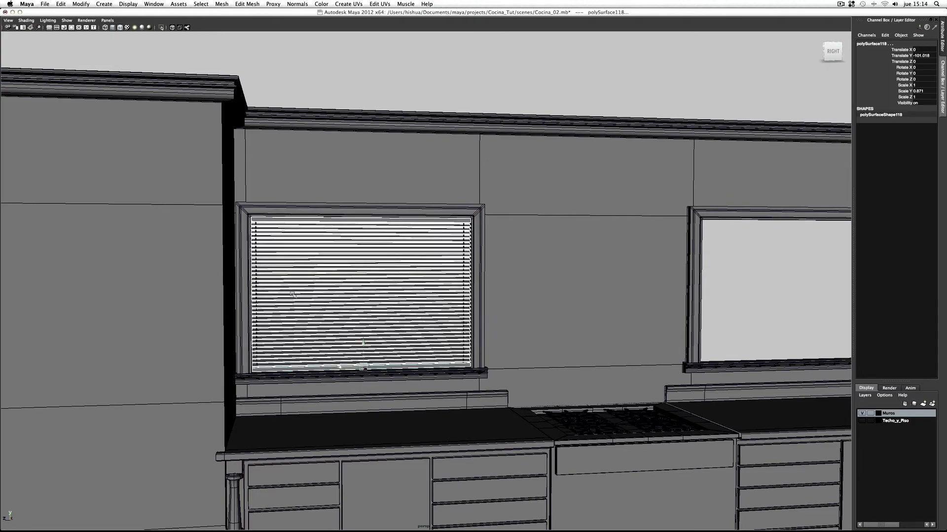
- Select all blind slats and add both cord cylinders to the selection
right_click_drag(293, 294, 570, 294, "alt")
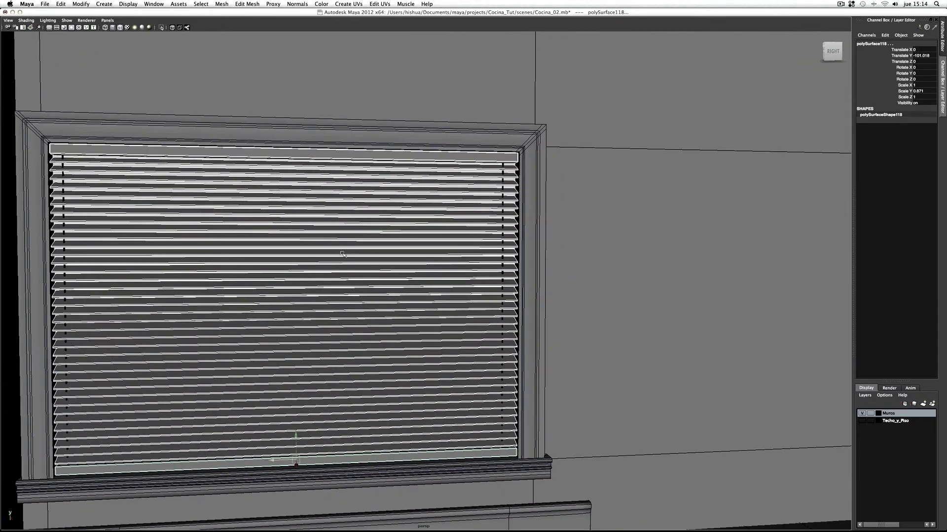
right_click_drag(343, 255, 619, 262, "alt")
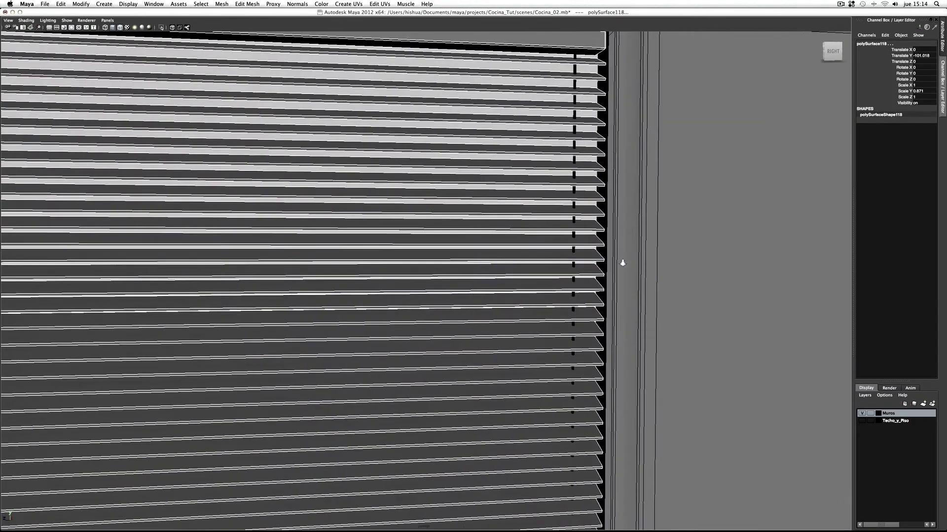
left_click(574, 204)
left_click_drag(326, 232, 754, 227, "alt")
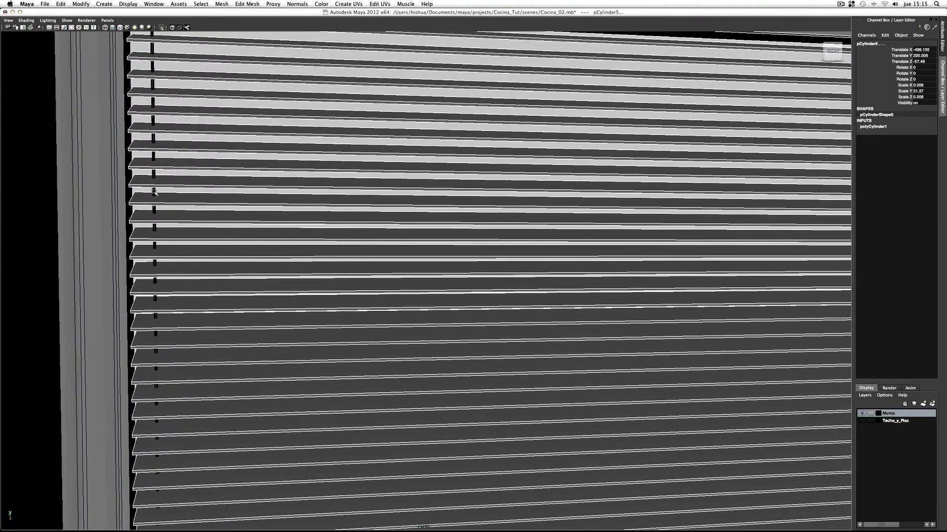
left_click(154, 191)
mouse_move(577, 242)
right_mouse_down("alt")
mouse_move(365, 249)
mouse_move(602, 266)
right_mouse_up("alt")
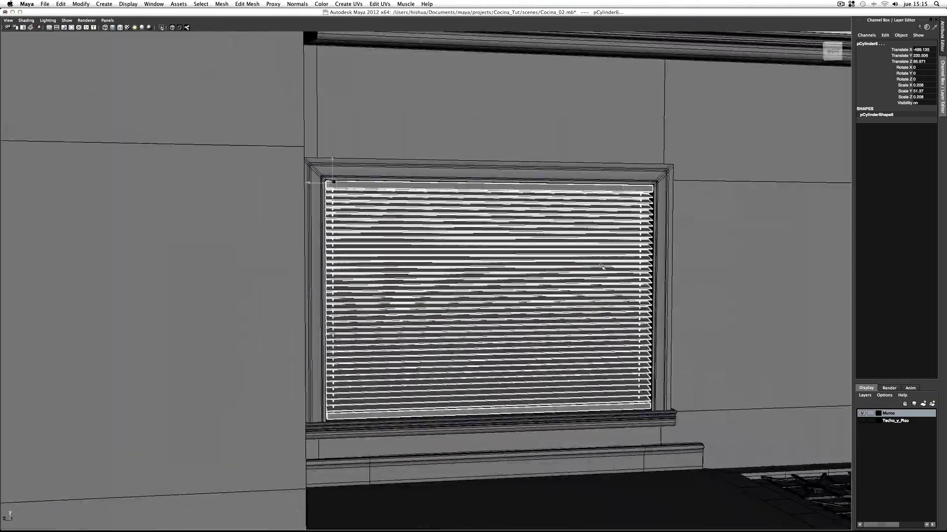
- Return to the perspective camera and rotate slightly around the window
key("bracketleft")
key("bracketleft")
key("bracketleft")
key("bracketleft")
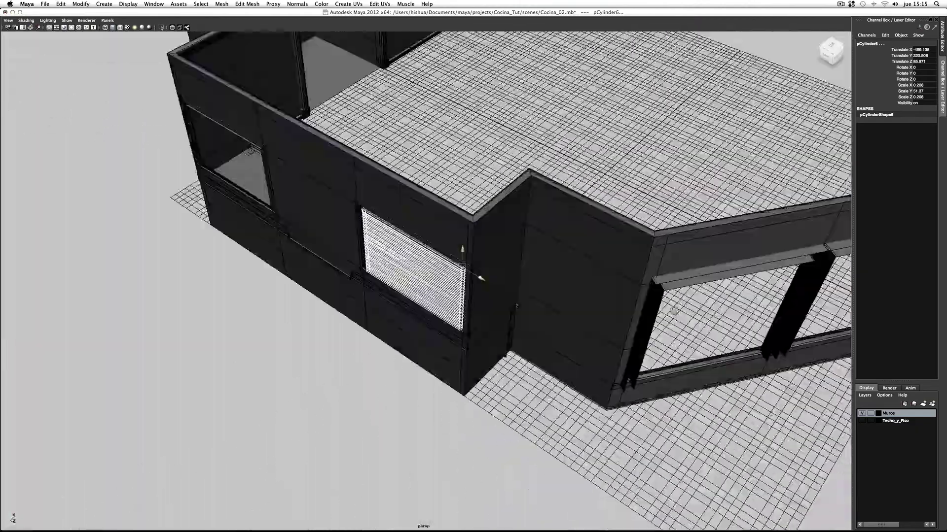
key("bracketleft")
key("bracketleft")
key("bracketleft")
key("bracketleft")
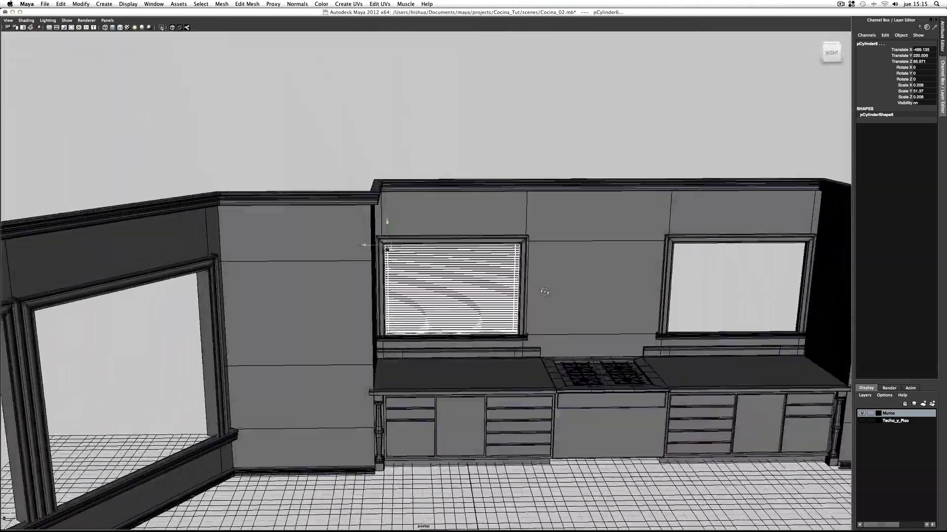
left_click_drag(545, 292, 539, 292, "alt")
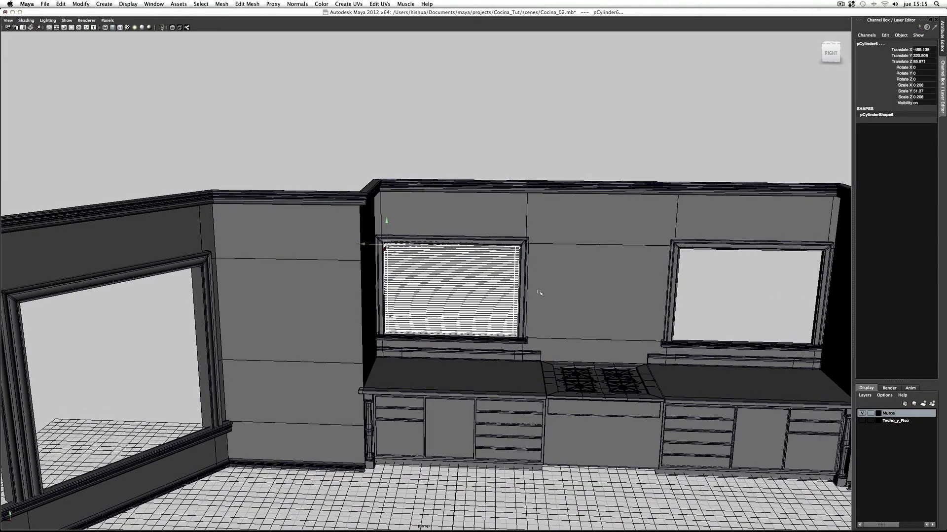
key("space")
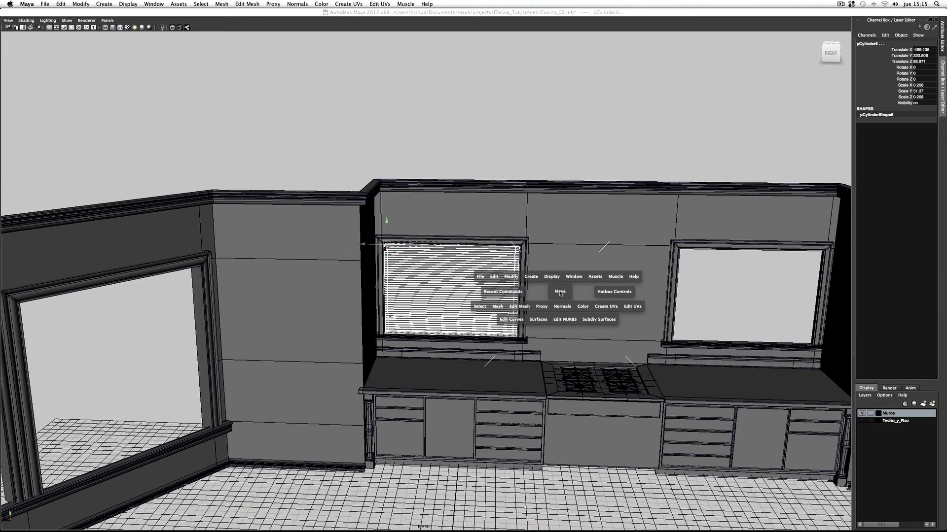
- Freeze transformations and delete history on the blind slats and cords, then group them into group1
left_click(512, 277)
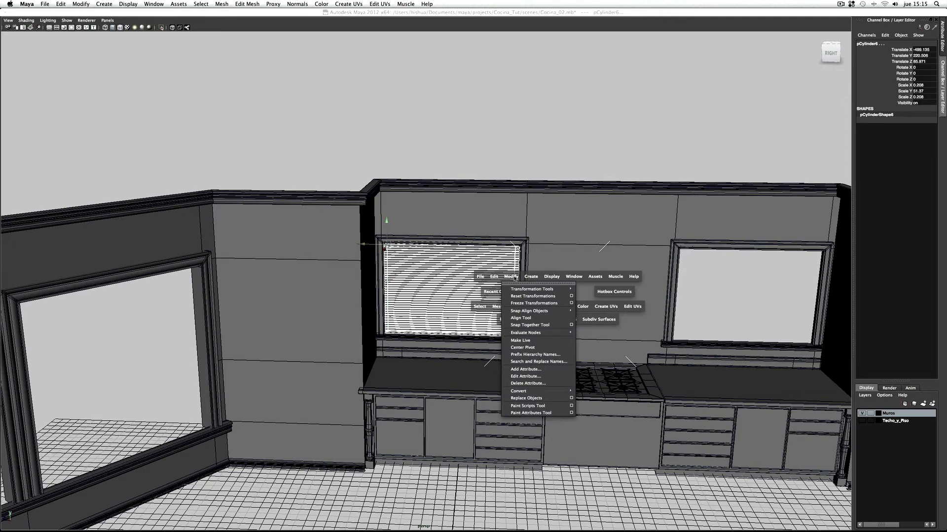
left_click(525, 303)
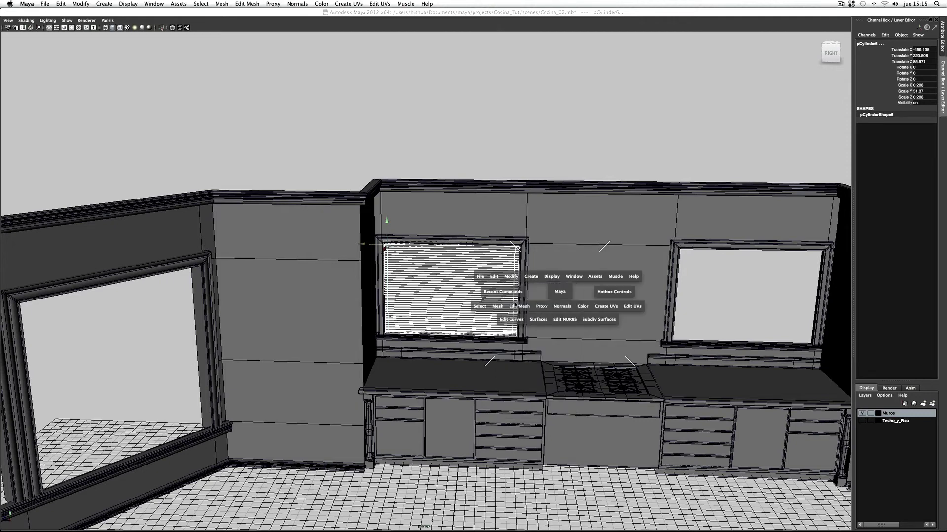
left_click(494, 277)
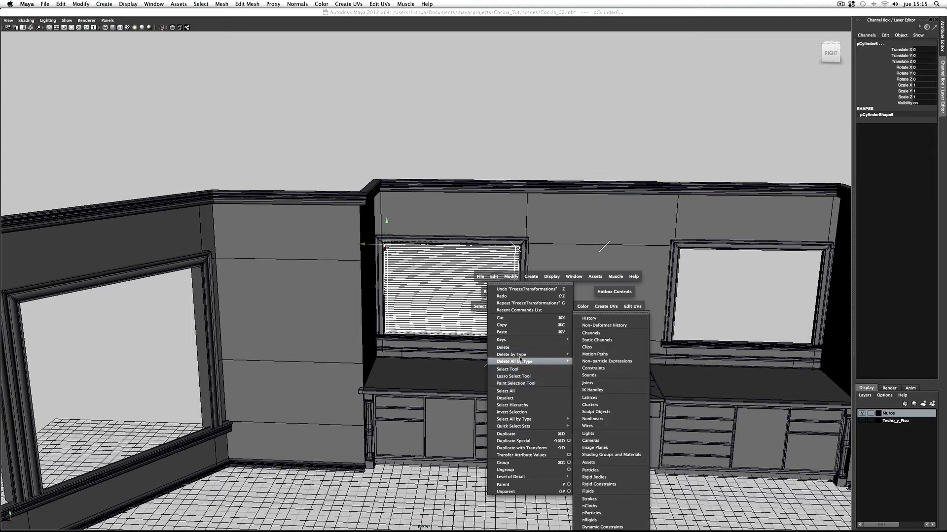
mouse_move(529, 354)
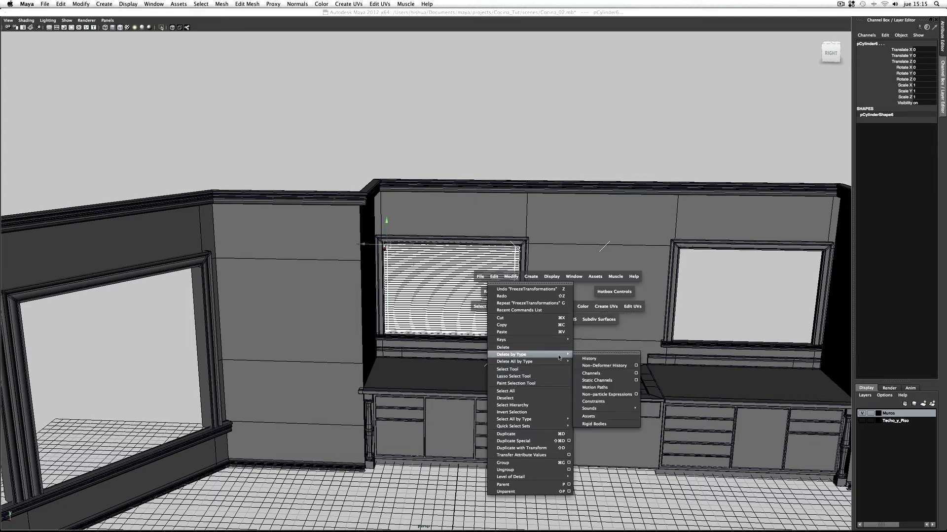
left_click(588, 364)
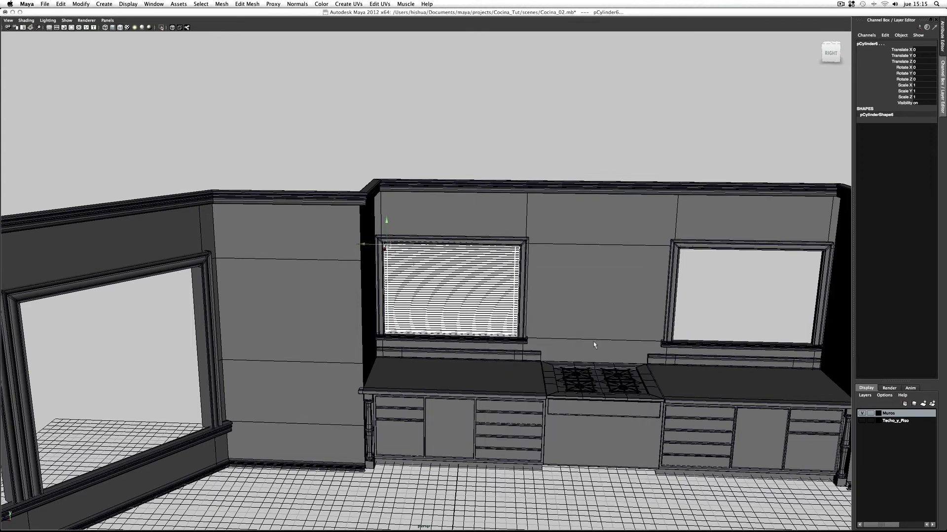
key("ctrl+g")
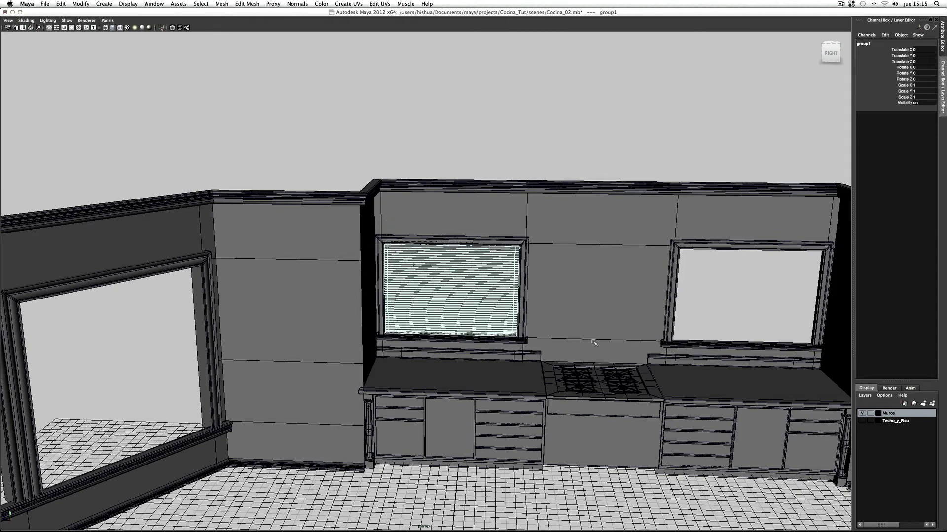
- Rename the new blind group to Cortina
left_click(870, 46)
type("Cortina")
key("Return")
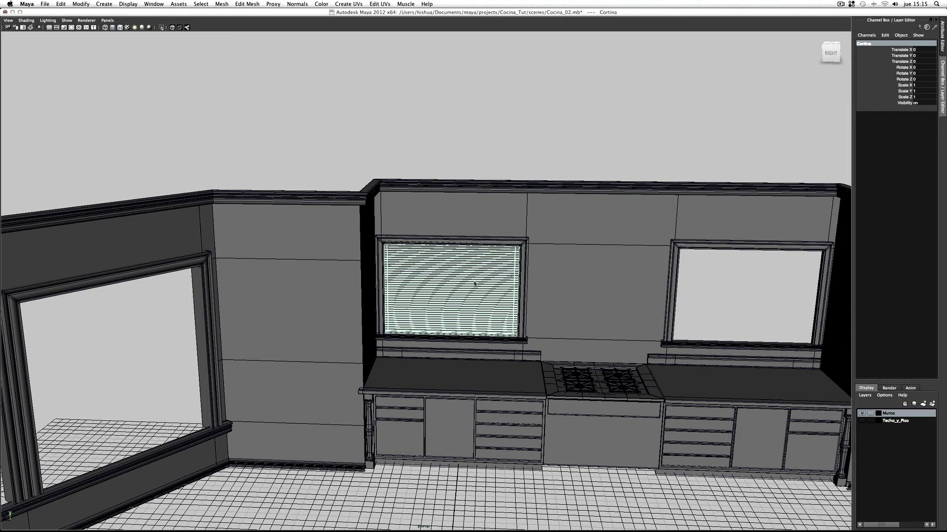
- Make the Cortina blind live and duplicate it as Cortina1
key("space")
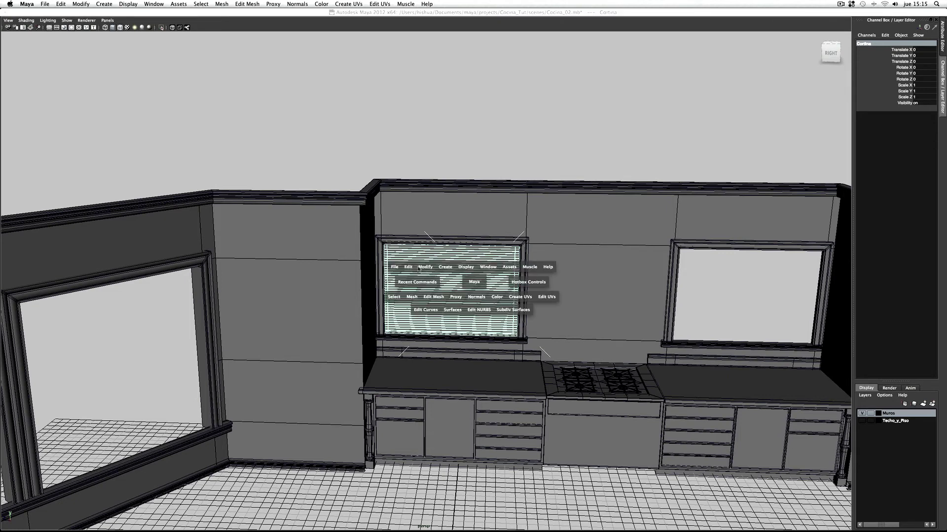
left_click(422, 269)
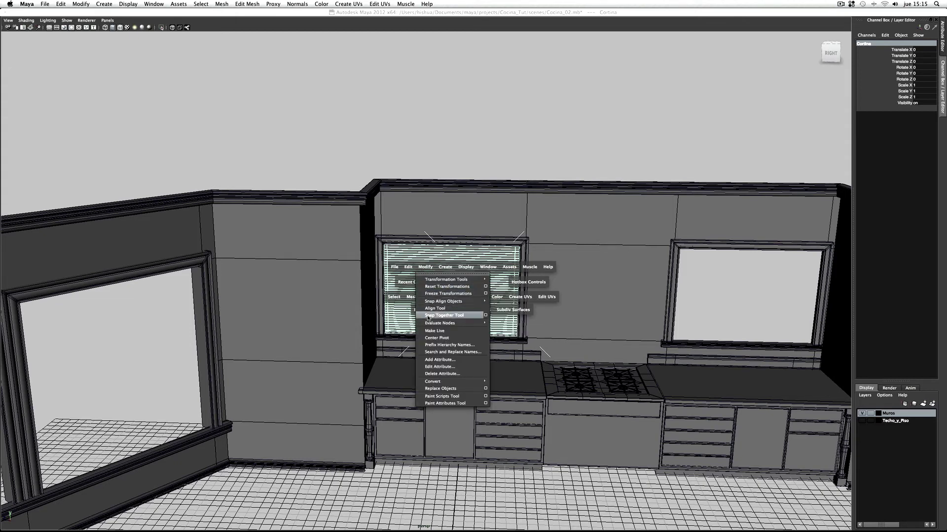
left_click(433, 331)
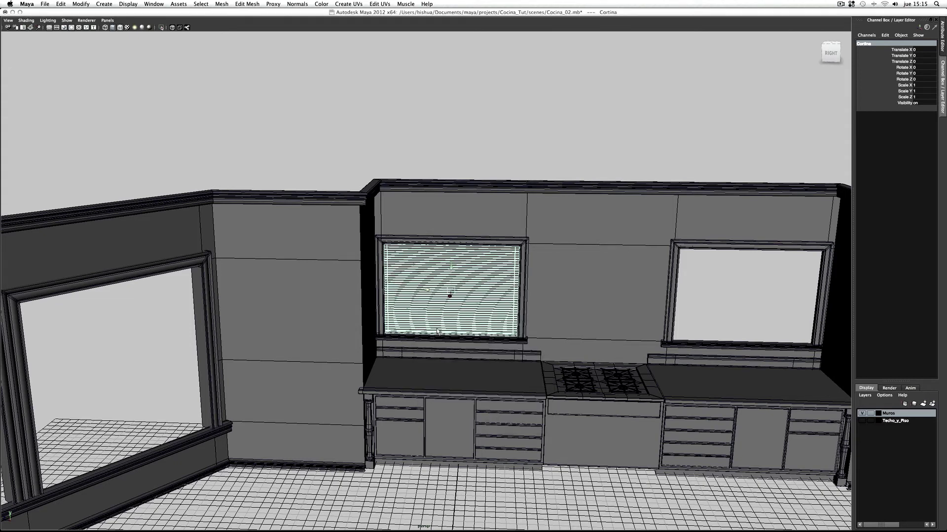
key("ctrl+d")
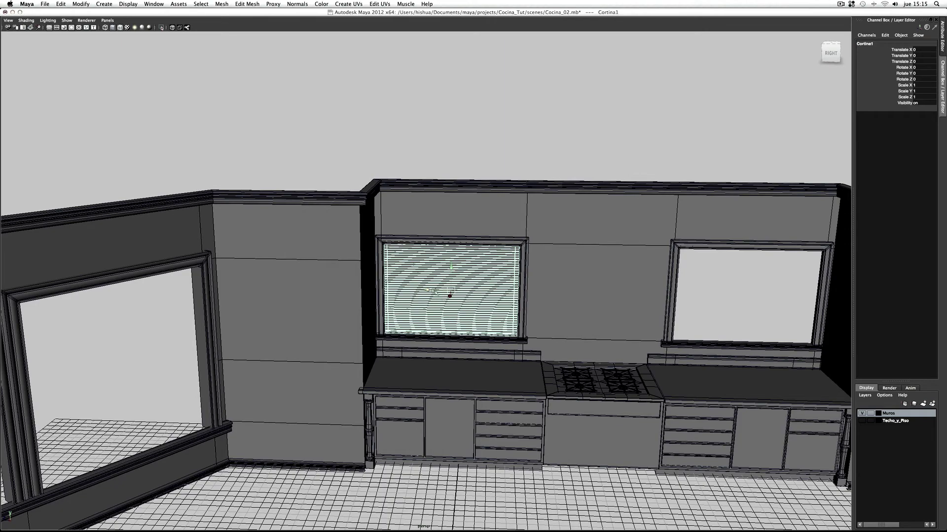
- Slide Cortina1 along Z into the right stove-wall window, at Translate Z -205.183
left_click_drag(428, 291, 722, 298)
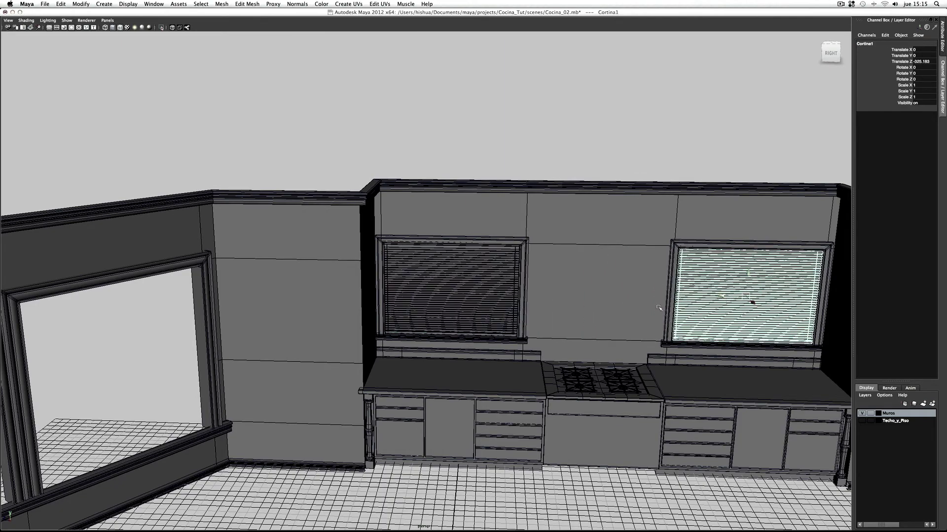
mouse_move(659, 308)
left_mouse_down("alt")
mouse_move(740, 292)
mouse_move(579, 212)
mouse_move(497, 229)
mouse_move(504, 234)
left_mouse_up("alt")
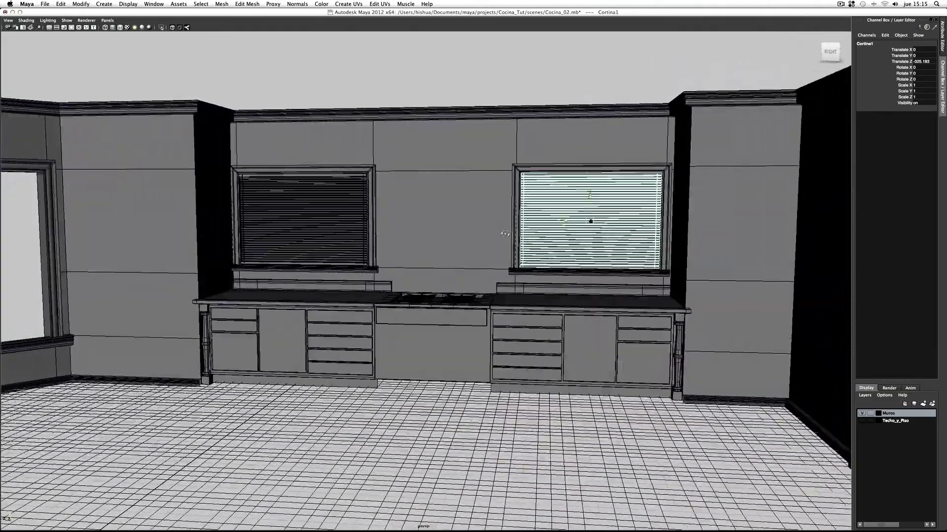
right_click_drag(505, 233, 822, 216, "alt")
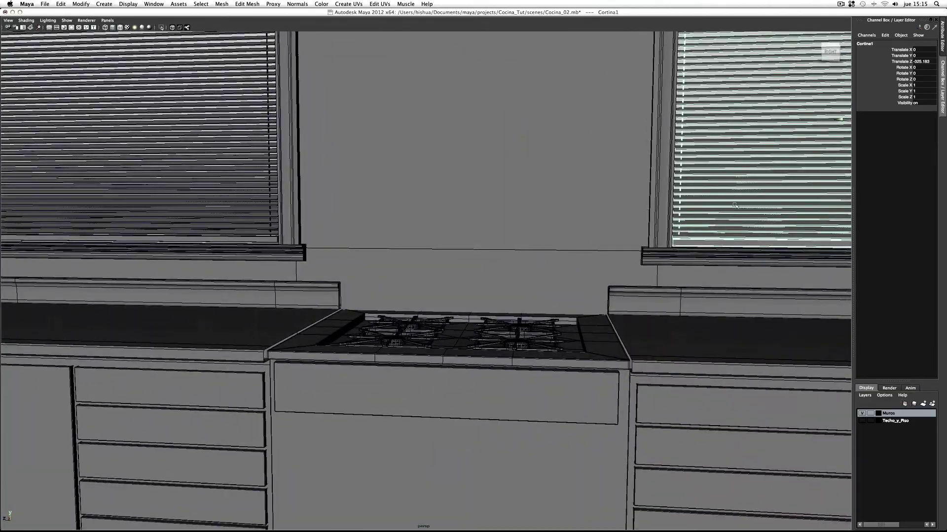
middle_click_drag(735, 205, 628, 131, "alt")
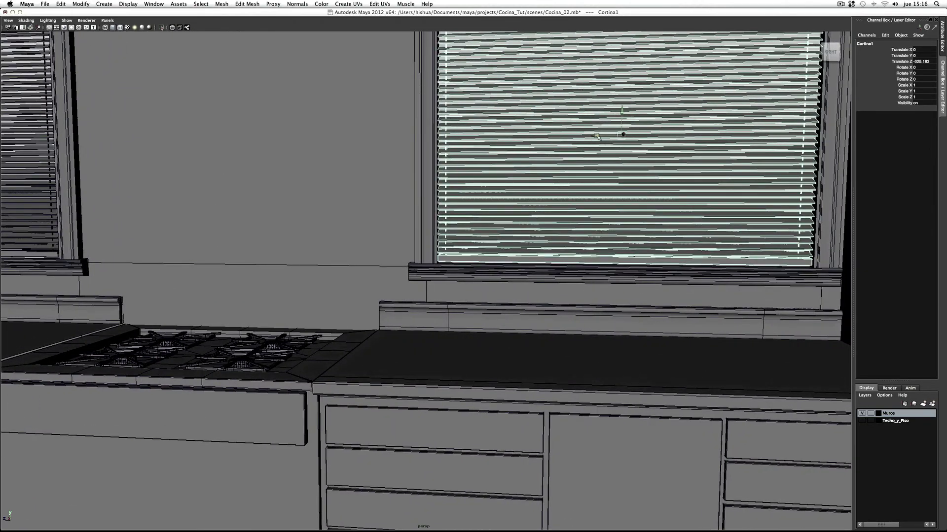
right_click_drag(613, 133, 363, 204, "alt")
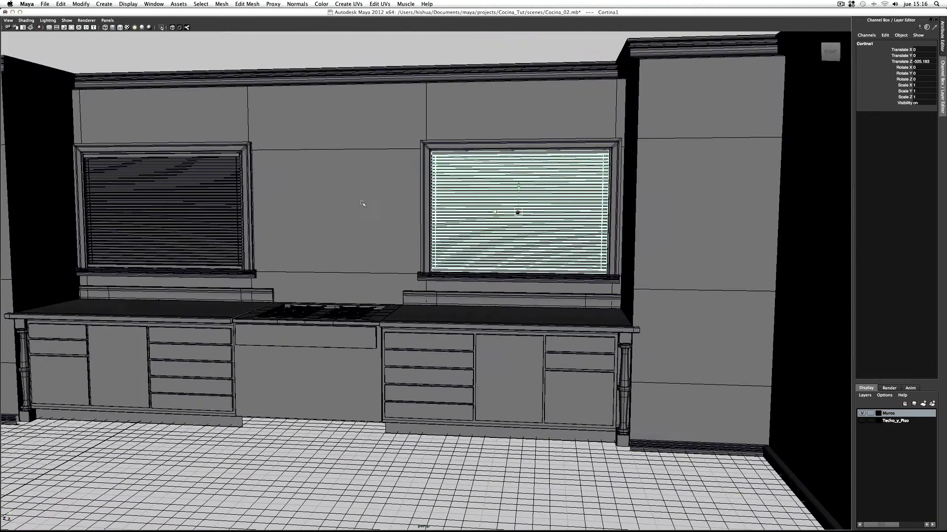
left_click(408, 53)
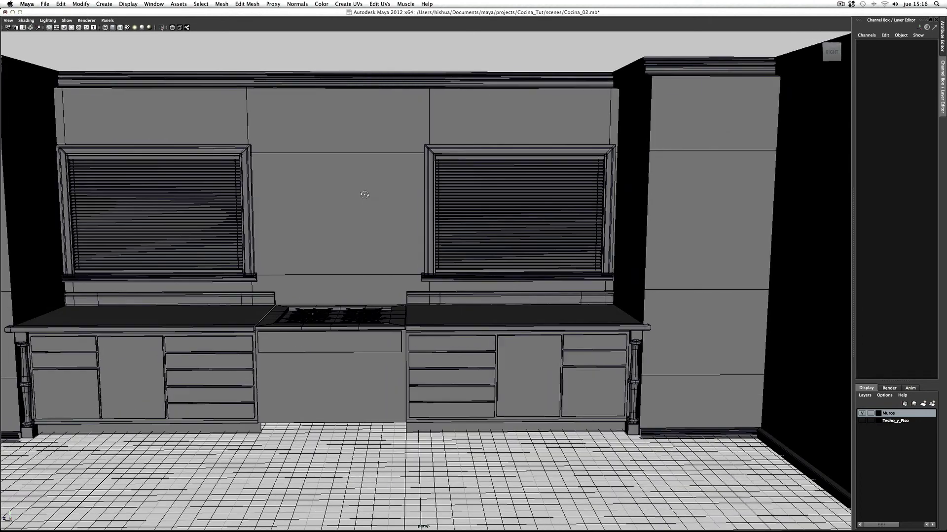
left_click_drag(408, 53, 376, 193, "alt")
right_click_drag(376, 192, 423, 228, "alt")
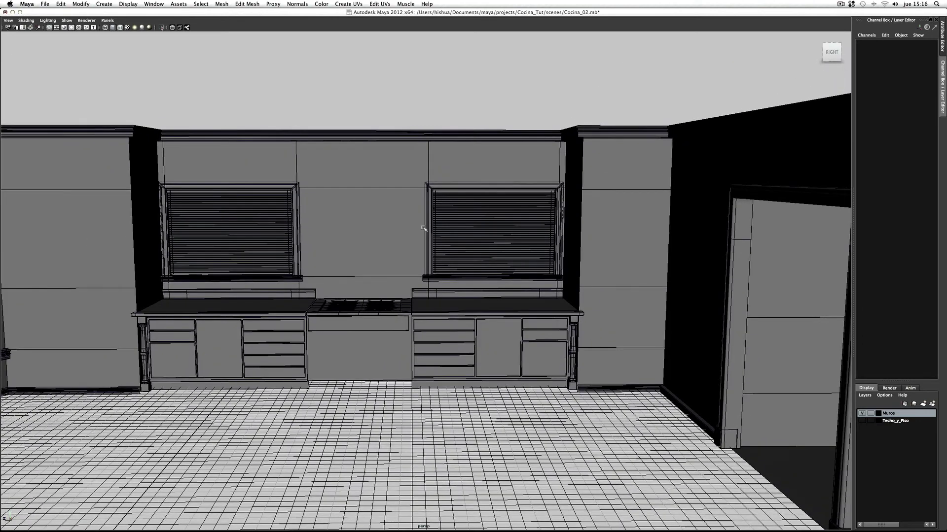
- Verify that the right and left blinds each select as a whole group
left_click(453, 231)
key("Up")
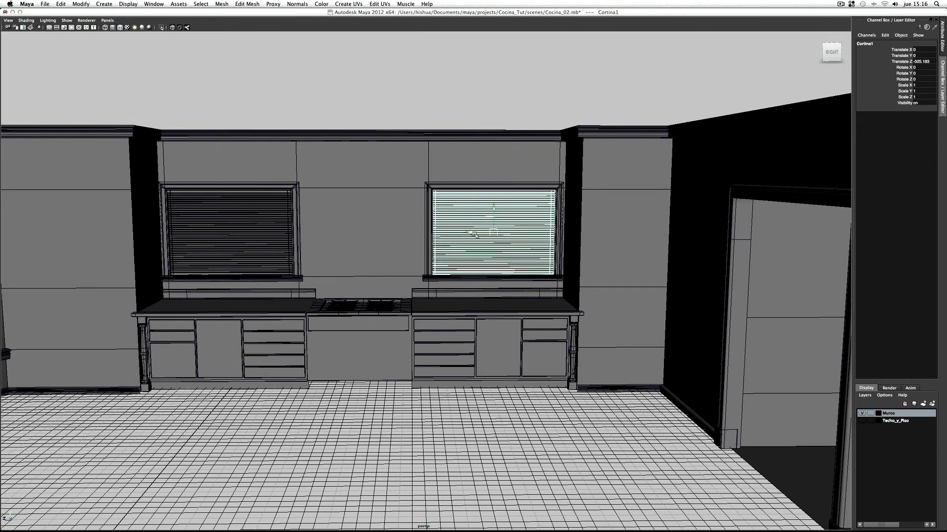
key("Down")
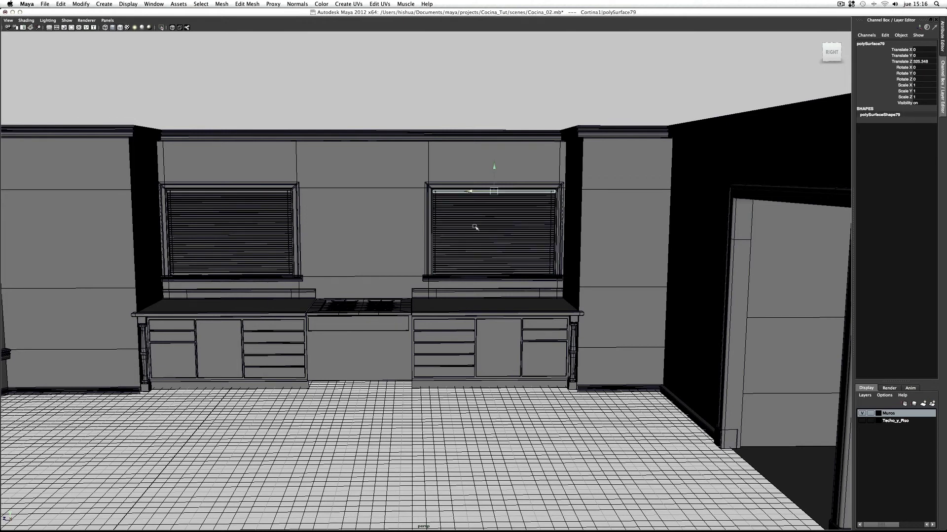
key("Up")
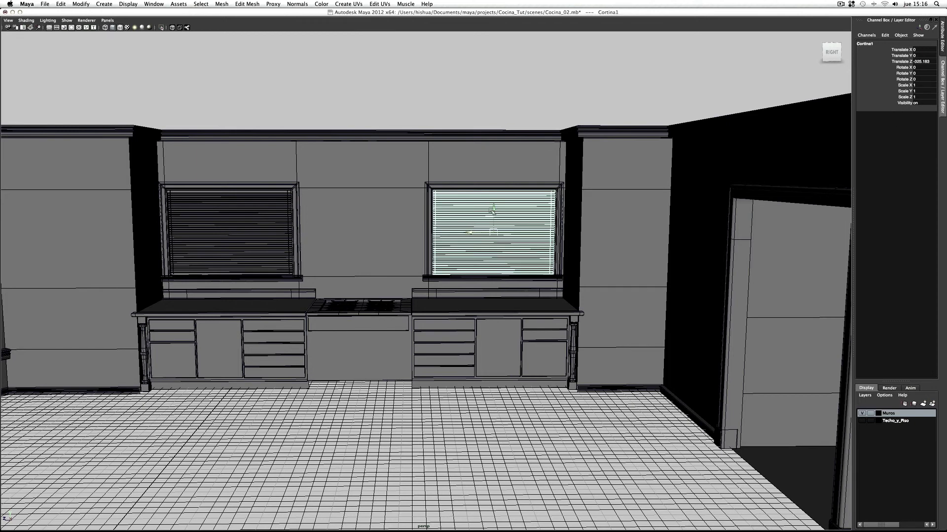
left_click(229, 232)
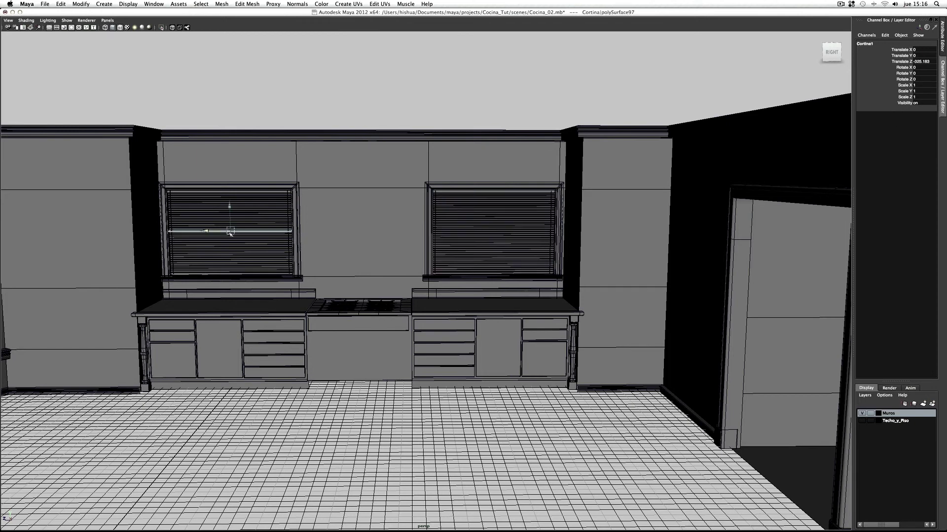
key("Up")
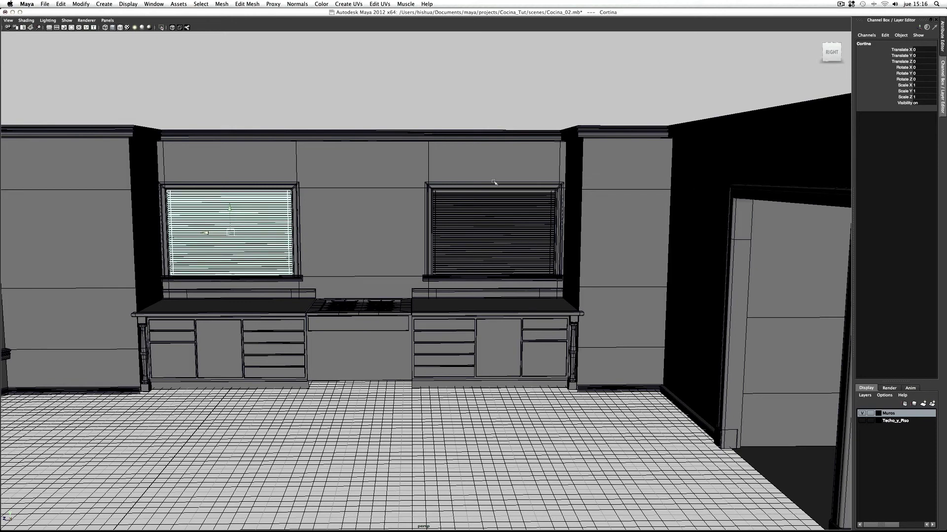
left_click(435, 43)
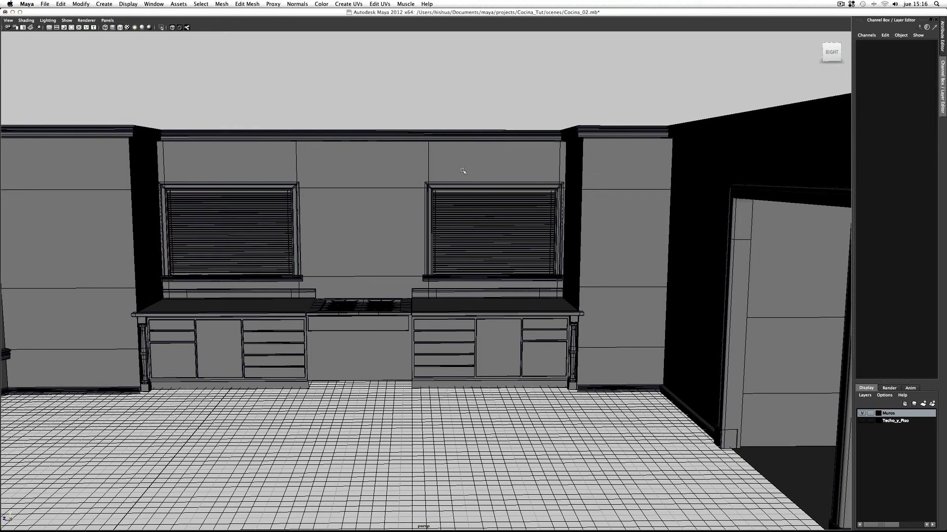
- Orbit up to a high overview of the kitchen showing both windows' blinds
mouse_move(456, 157)
left_mouse_down("alt")
mouse_move(436, 168)
mouse_move(443, 178)
mouse_move(552, 140)
mouse_move(462, 158)
mouse_move(526, 194)
mouse_move(518, 239)
mouse_move(493, 241)
left_mouse_up("alt")
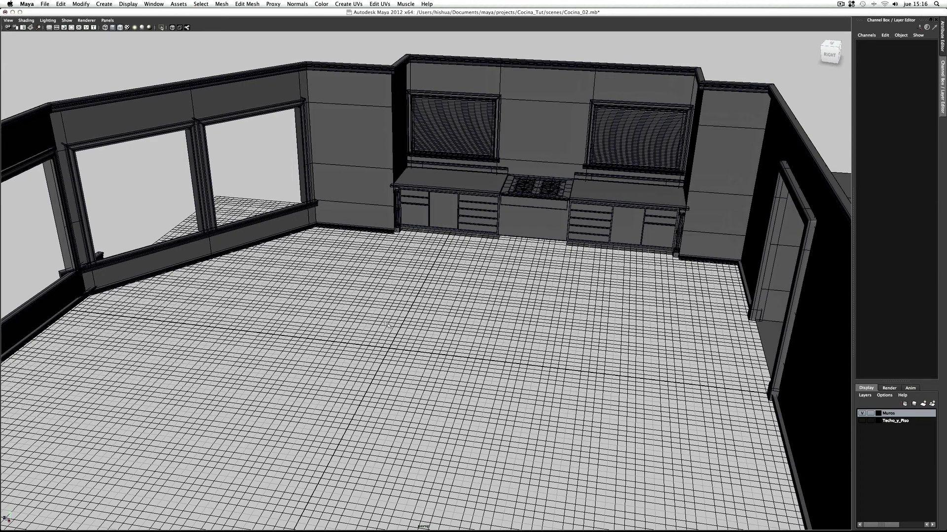
left_click_drag(586, 314, 575, 375, "alt")
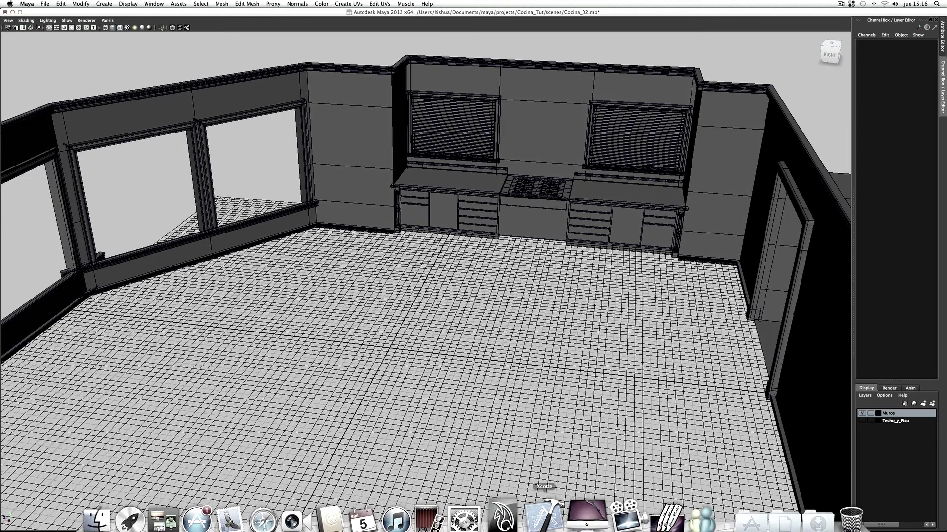
- Sketch a red rectangular table outline on the kitchen floor with Screen Marker
left_click(667, 517)
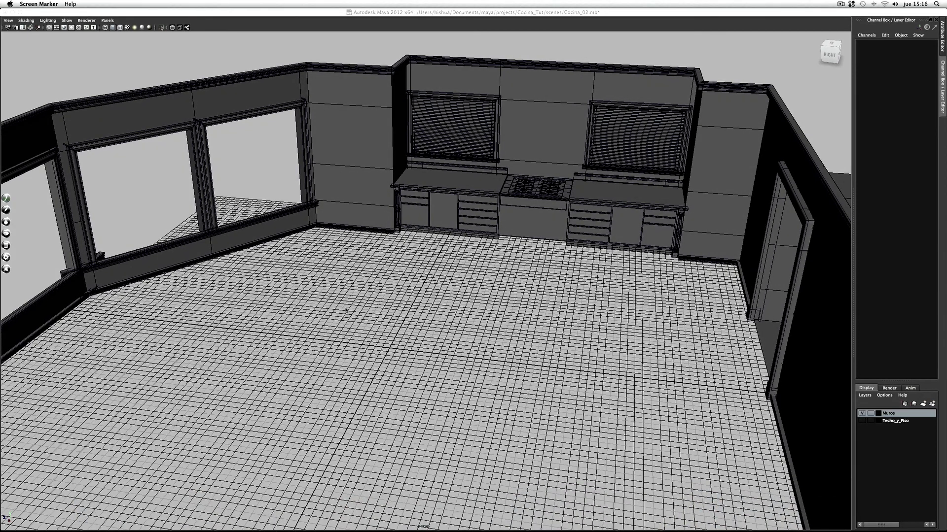
mouse_move(415, 271)
left_mouse_down()
mouse_move(519, 358)
mouse_move(595, 367)
left_mouse_up()
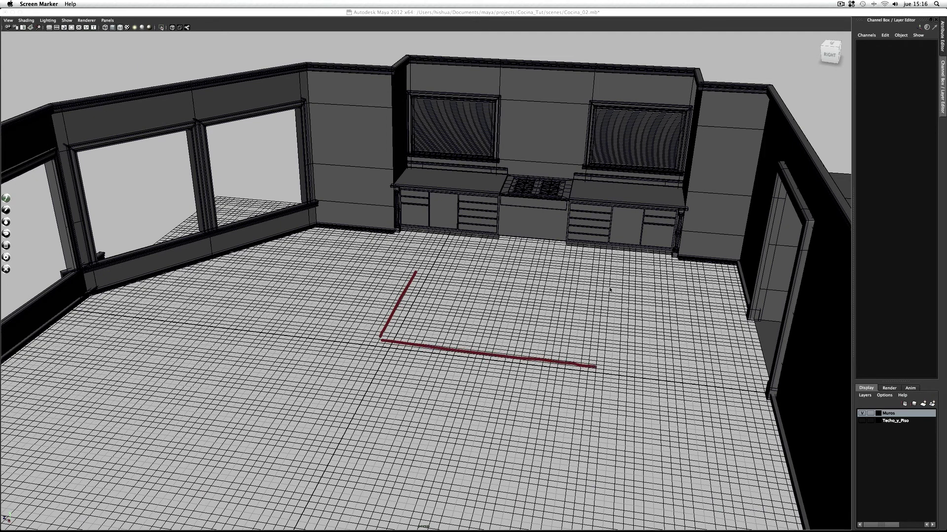
left_click_drag(611, 288, 602, 365)
left_click_drag(433, 275, 656, 293)
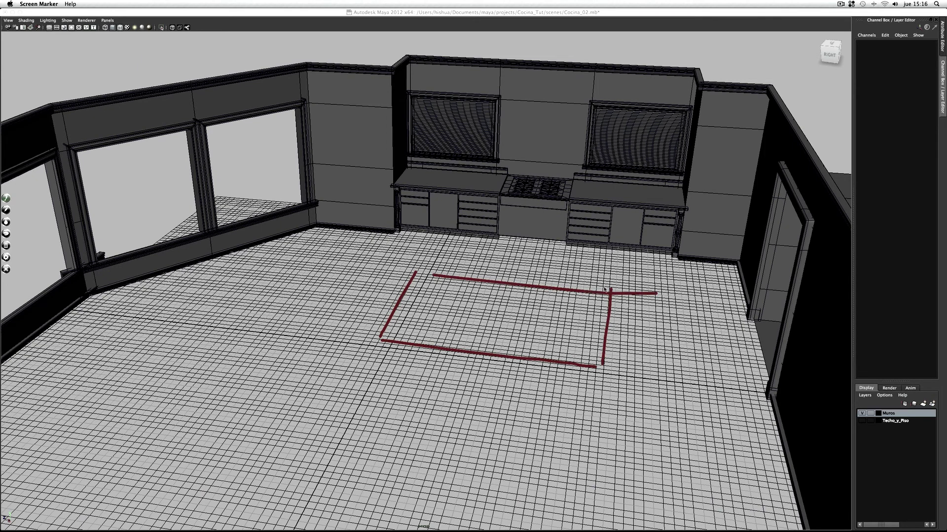
mouse_move(505, 290)
left_mouse_down()
mouse_move(503, 310)
mouse_move(540, 294)
mouse_move(524, 297)
left_mouse_up()
- Sketch chairs beside the table, then clear all the floor markings
mouse_move(160, 305)
left_mouse_down()
mouse_move(142, 331)
mouse_move(255, 321)
mouse_move(158, 284)
left_mouse_up()
mouse_move(268, 279)
left_mouse_down()
mouse_move(281, 298)
mouse_move(309, 296)
mouse_move(307, 316)
mouse_move(271, 310)
left_mouse_up()
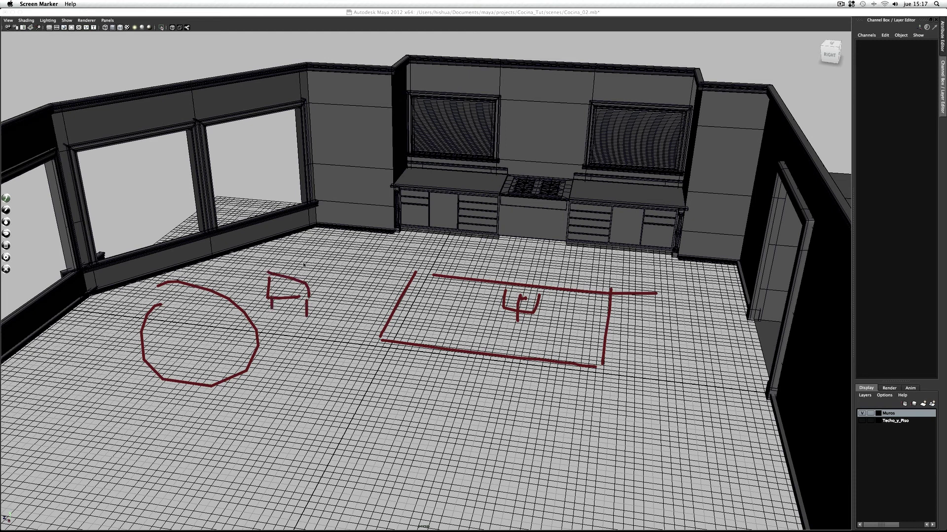
mouse_move(305, 255)
left_mouse_down()
mouse_move(307, 302)
mouse_move(277, 288)
left_mouse_up()
left_click(6, 245)
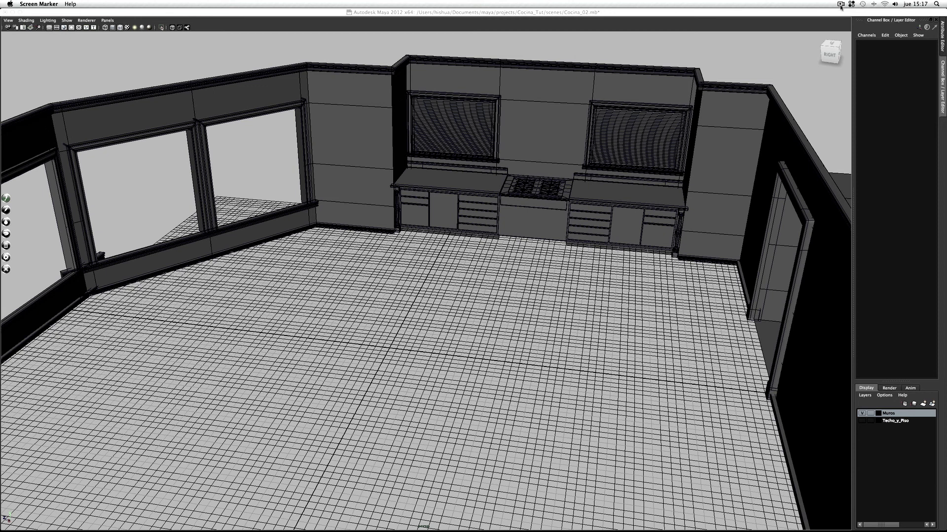
left_click(840, 4)
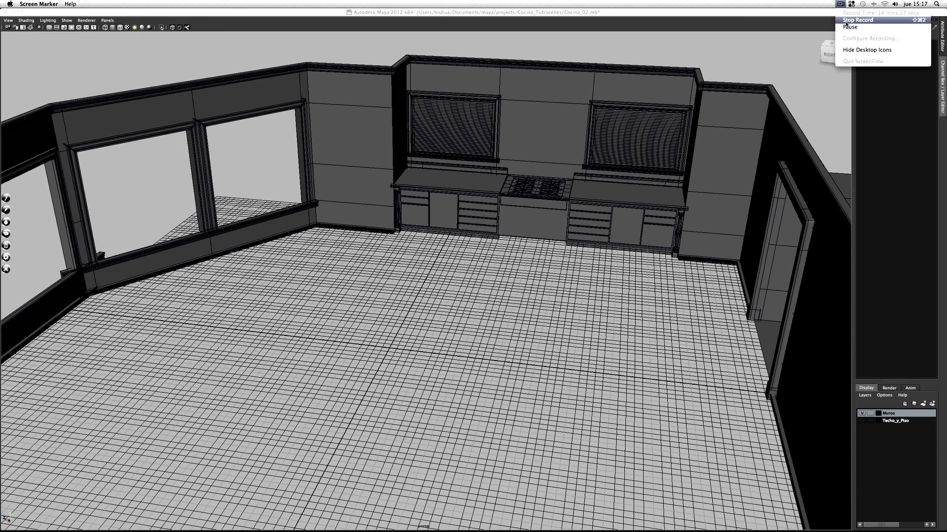
left_click(592, 271)
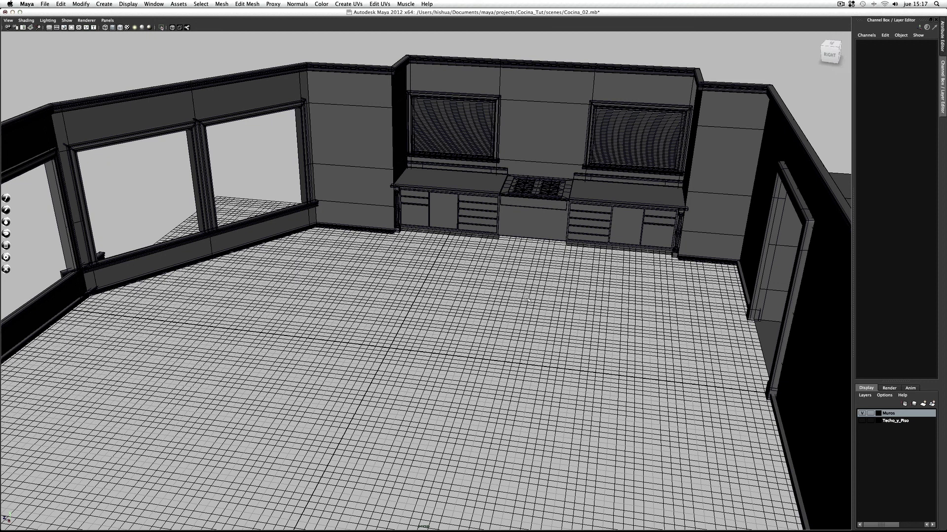
left_click_drag(503, 311, 502, 301, "alt")
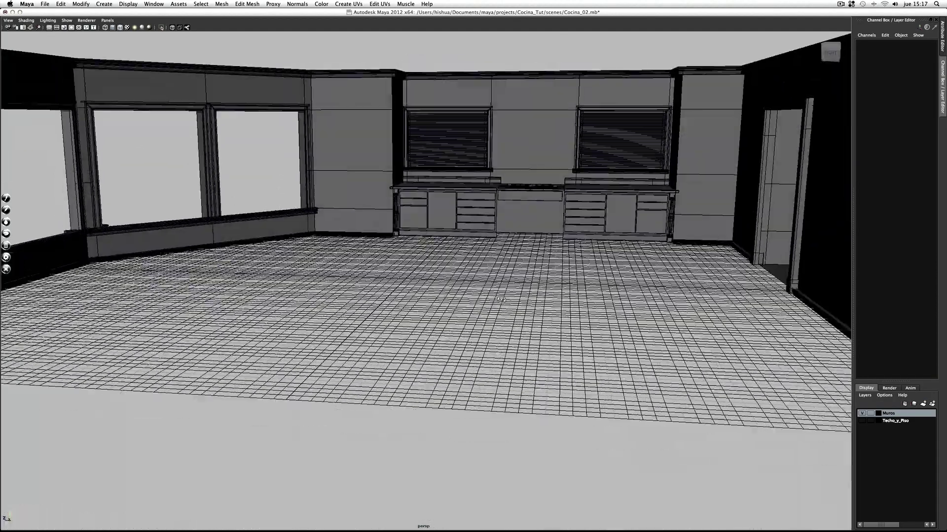
scroll(502, 301, "up", 2)
scroll(486, 278, "up", 1)
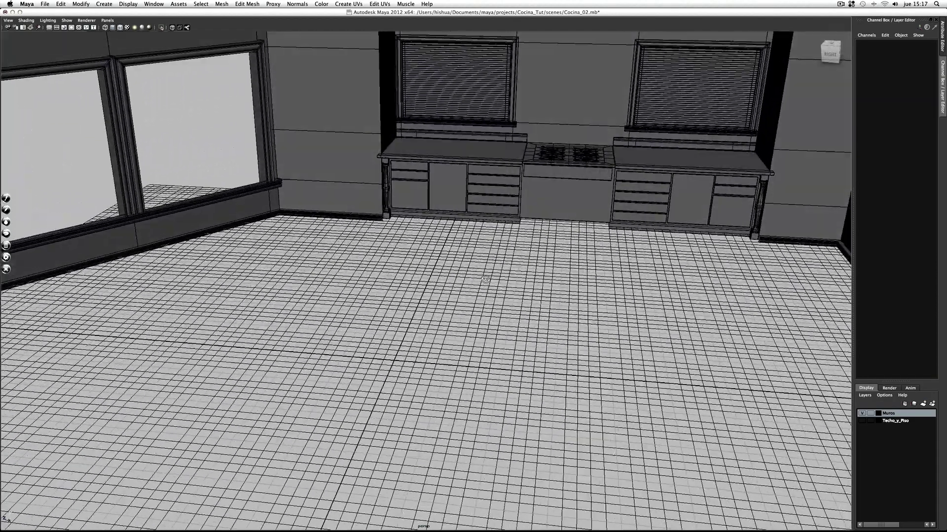
scroll(527, 282, "down", 3)
left_click_drag(419, 283, 419, 272, "alt")
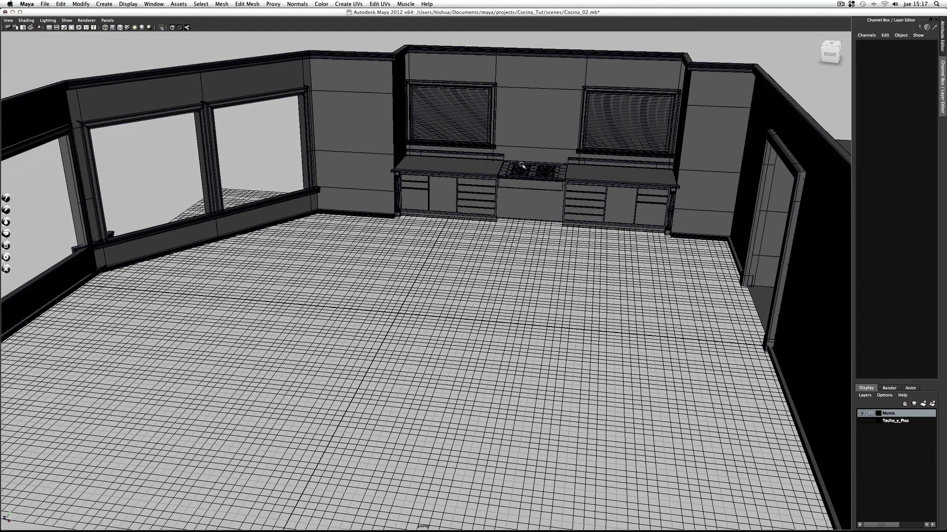
mouse_move(830, 52)
left_click(840, 4)
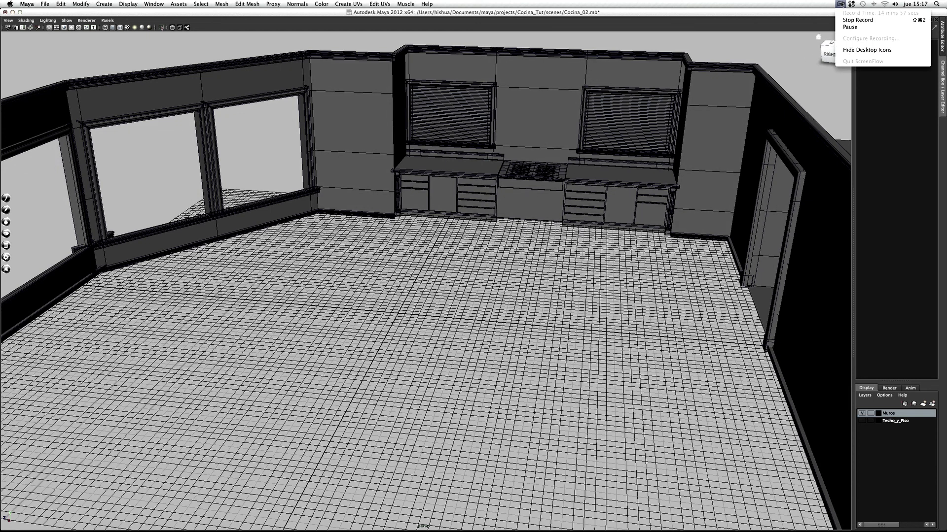